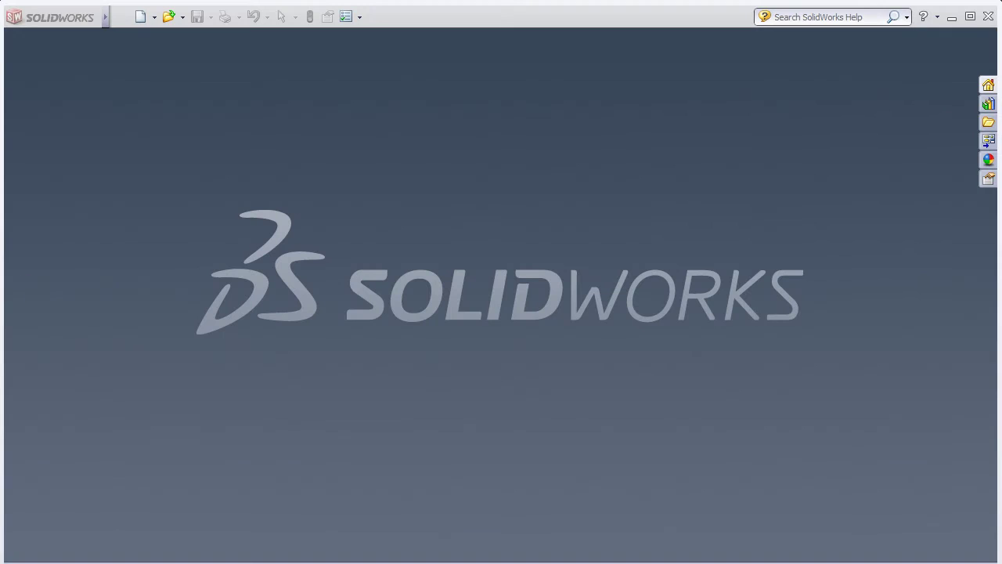
# Step: Consult the reference drawing in Adobe Reader, and create a new SolidWorks part with a sketch on the Top Plane
pyautogui.hotkey('alt', 'Tab')
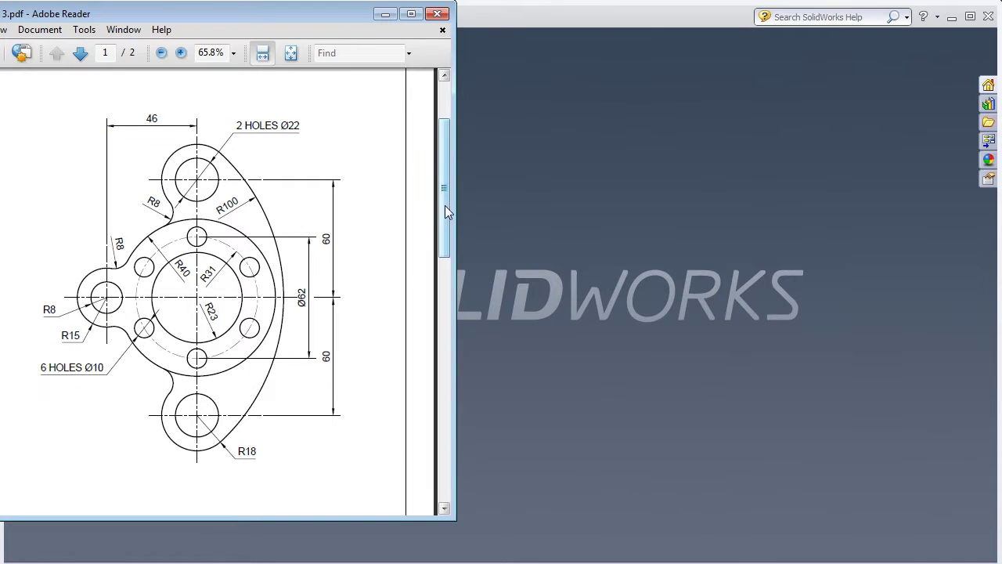
pyautogui.moveTo(447, 203)
pyautogui.mouseDown()
pyautogui.moveTo(439, 416)
pyautogui.moveTo(439, 211)
pyautogui.mouseUp()
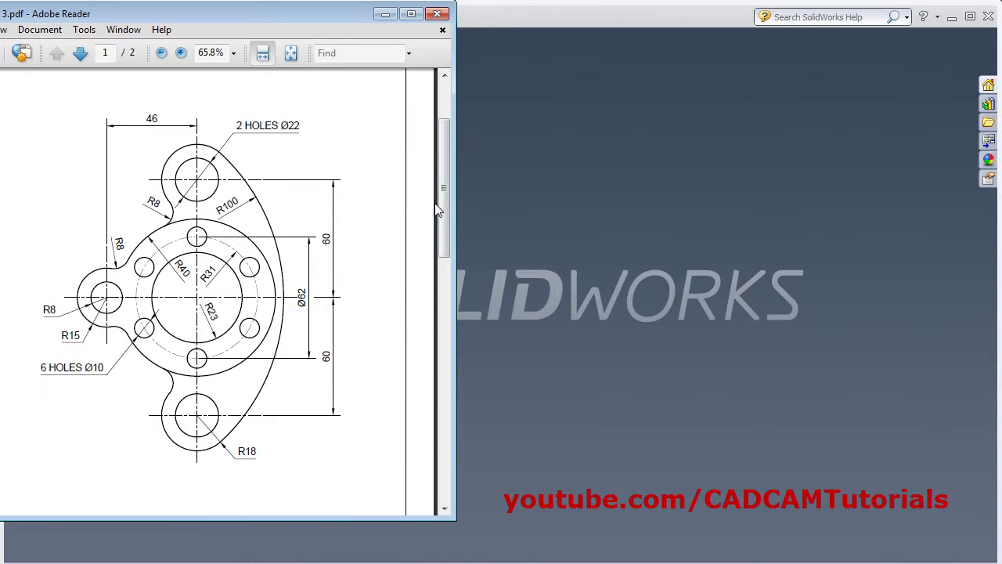
pyautogui.click(580, 257)
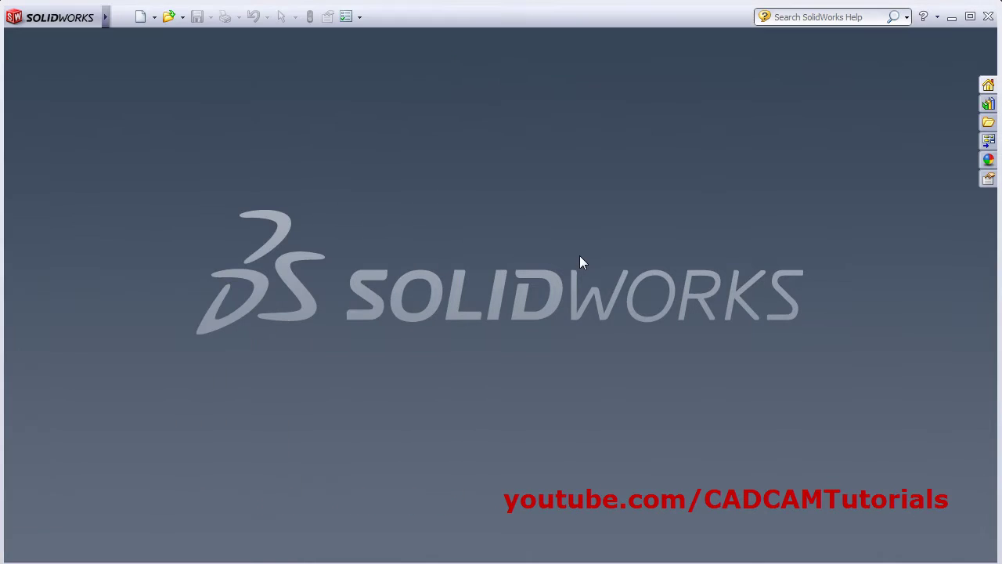
pyautogui.click(140, 17)
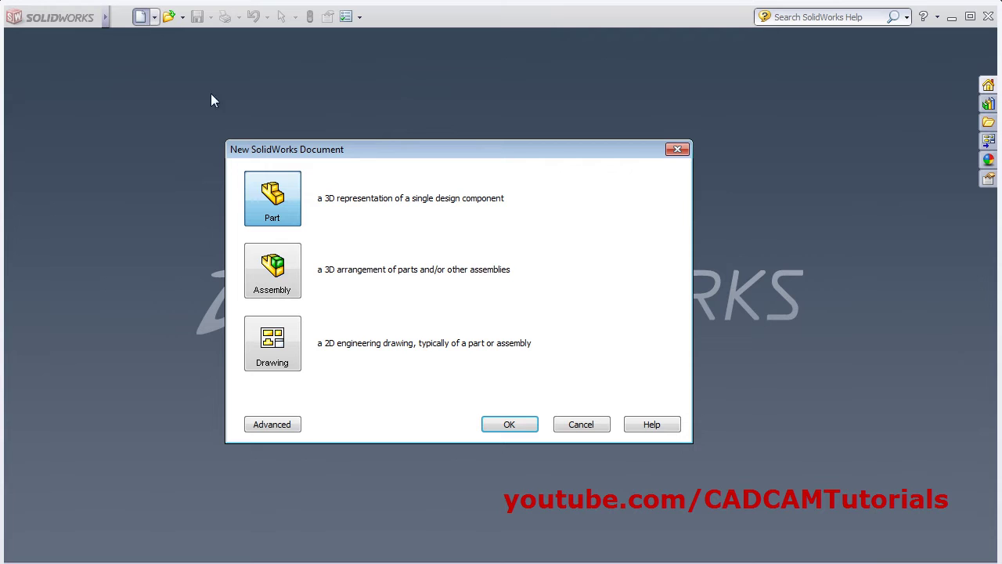
pyautogui.click(510, 425)
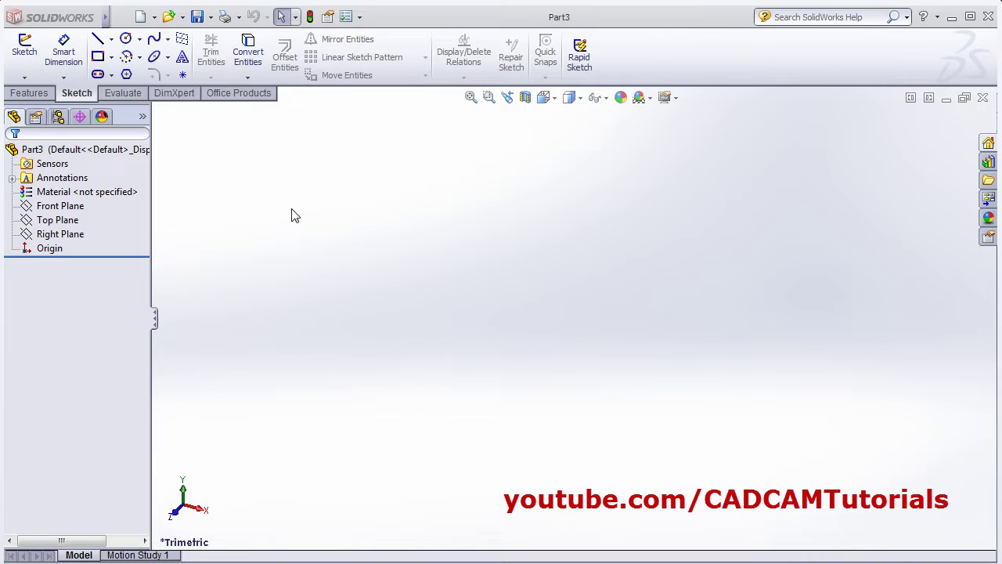
pyautogui.click(24, 48)
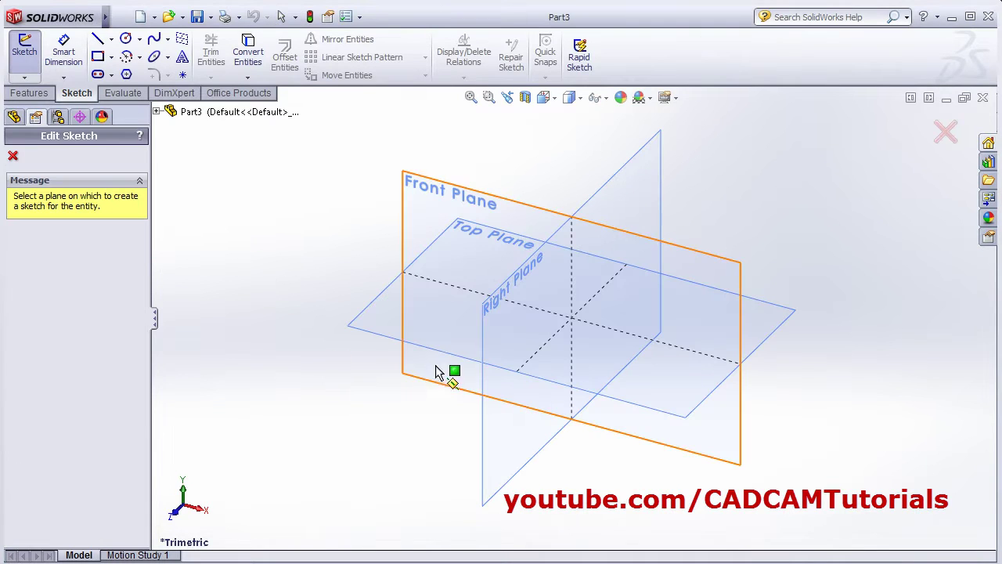
pyautogui.click(442, 356)
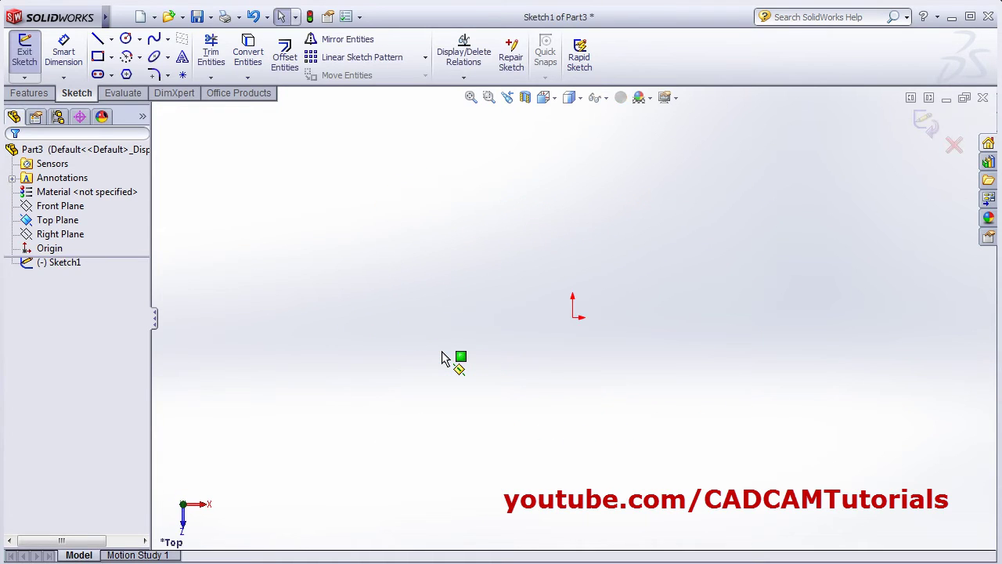
# Step: Sketch three concentric circles centred on the origin with radii of about 38, 69 and 94 mm
pyautogui.hotkey('alt', 'Tab')
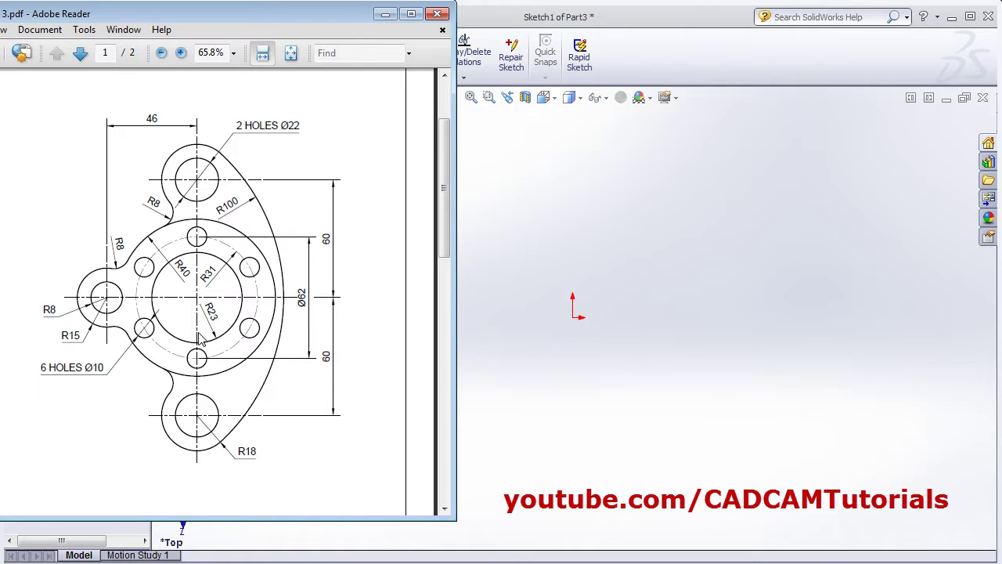
pyautogui.click(576, 362)
pyautogui.click(126, 38)
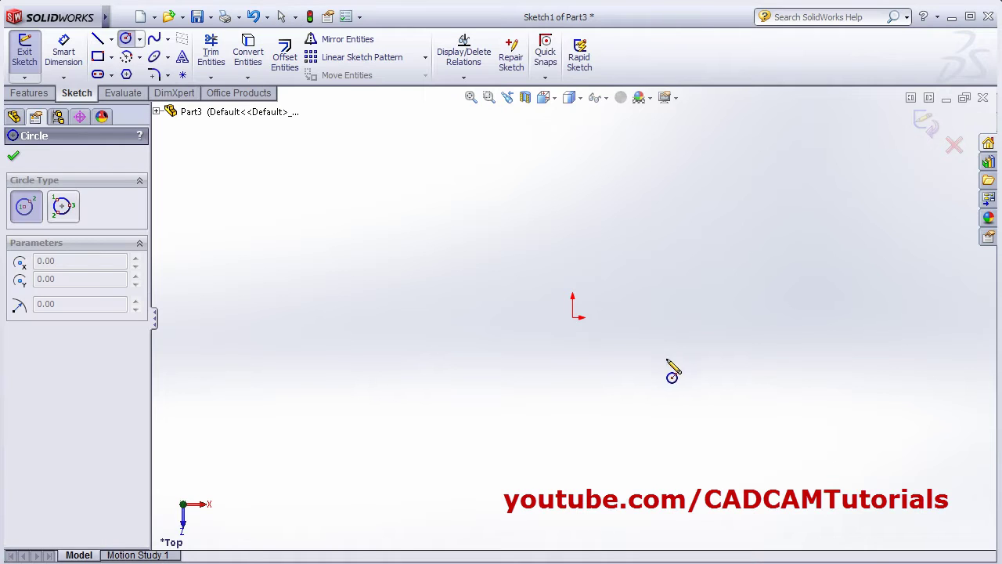
pyautogui.click(573, 317)
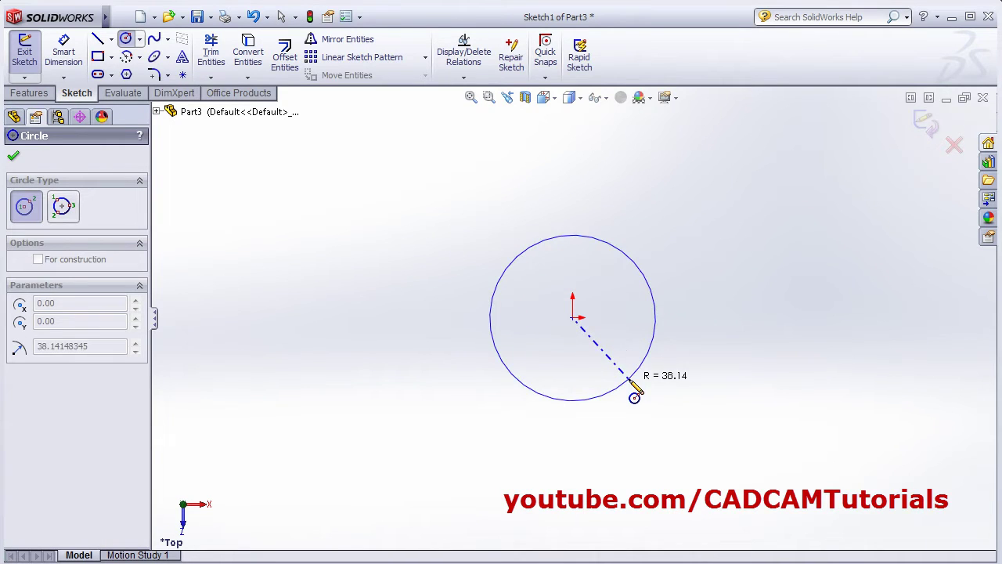
pyautogui.click(631, 381)
pyautogui.click(573, 317)
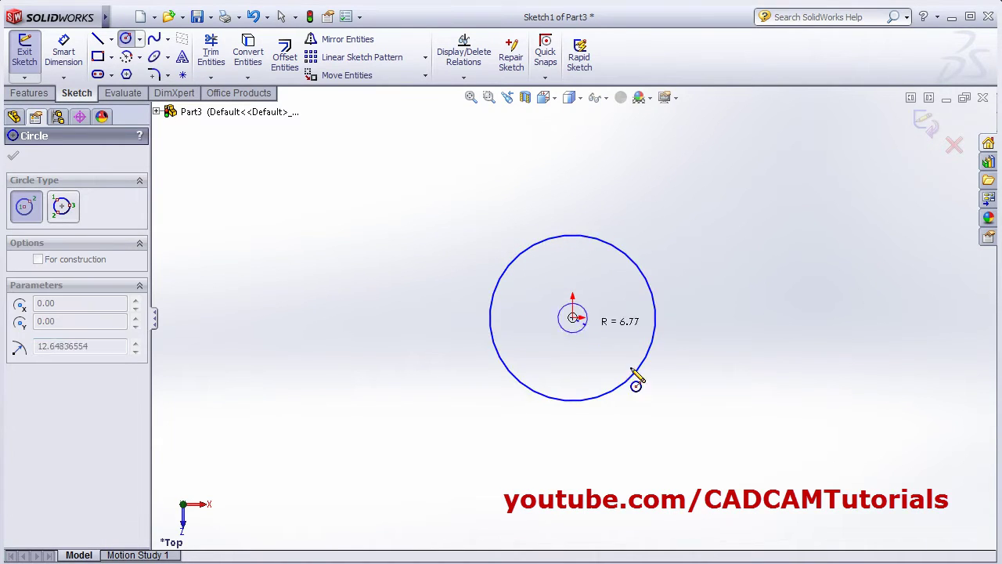
pyautogui.click(677, 423)
pyautogui.click(573, 317)
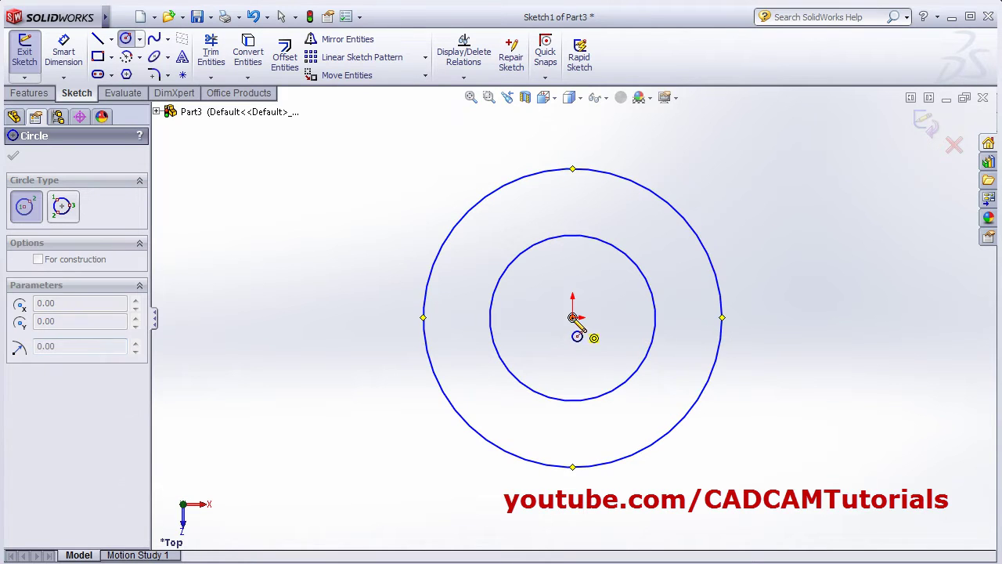
pyautogui.click(736, 445)
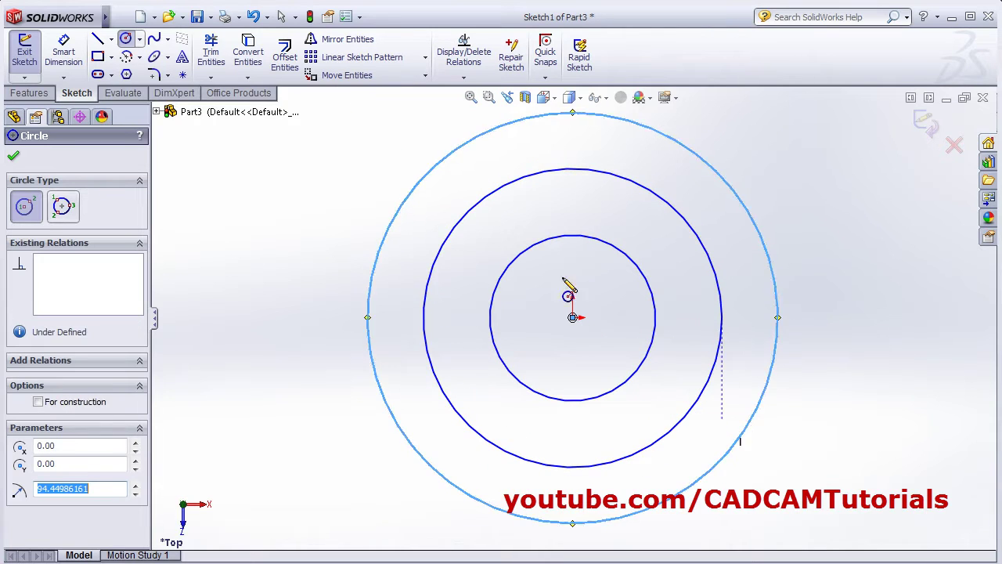
# Step: Dimension the innermost circle with a diameter of 46 mm, taking the size from the PDF drawing
pyautogui.click(69, 65)
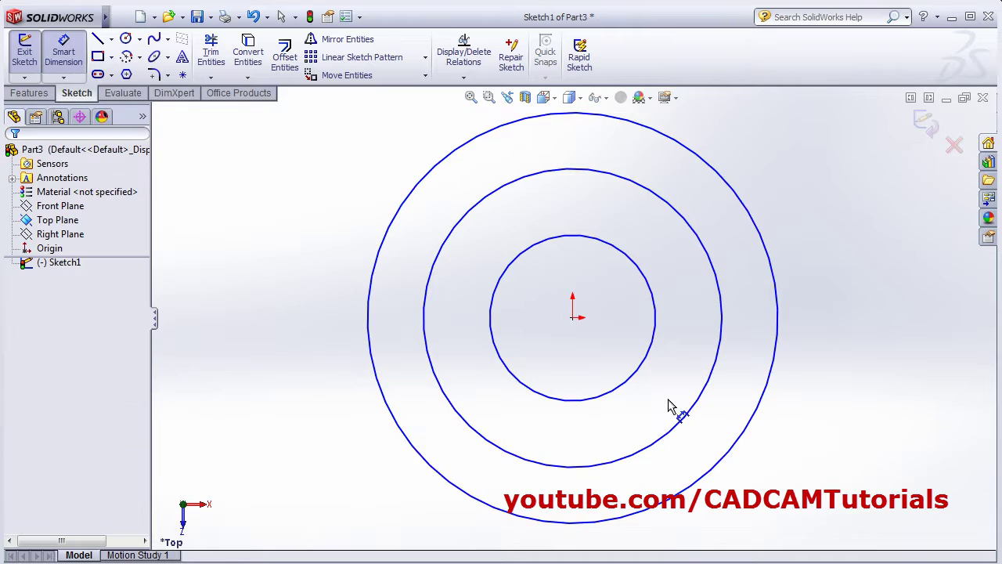
pyautogui.click(639, 370)
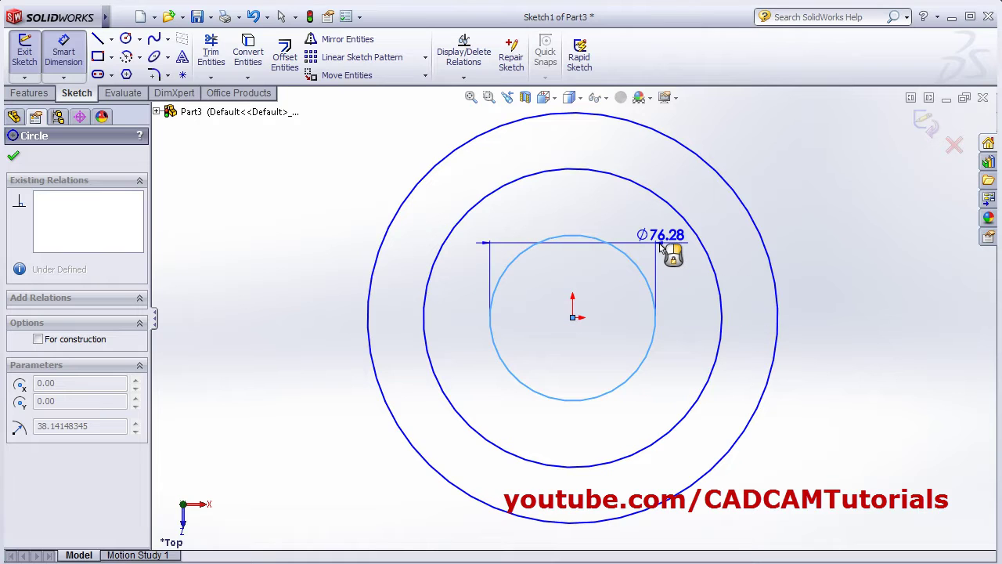
pyautogui.click(659, 394)
pyautogui.hotkey('alt', 'Tab')
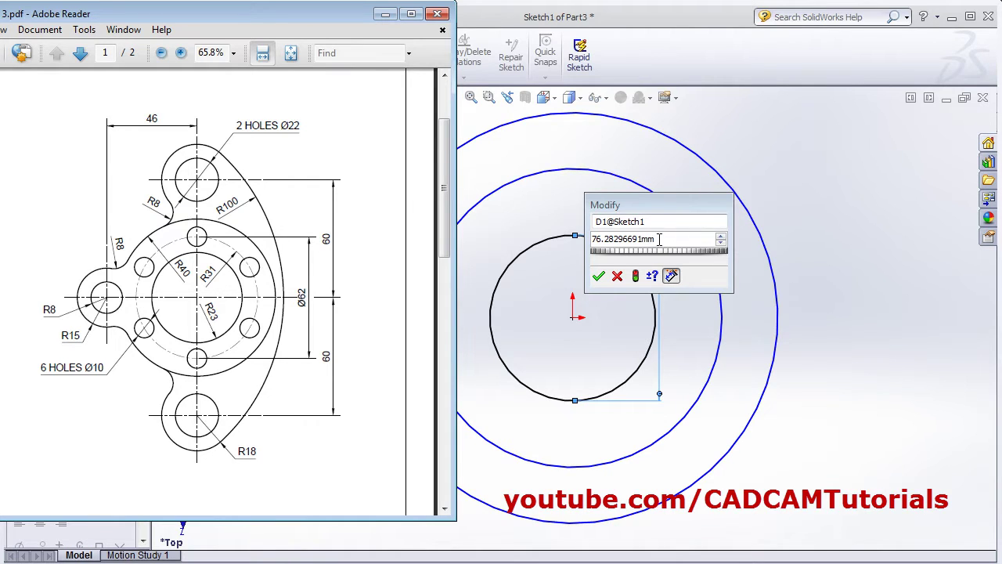
pyautogui.hotkey('alt', 'Tab')
pyautogui.write('4')
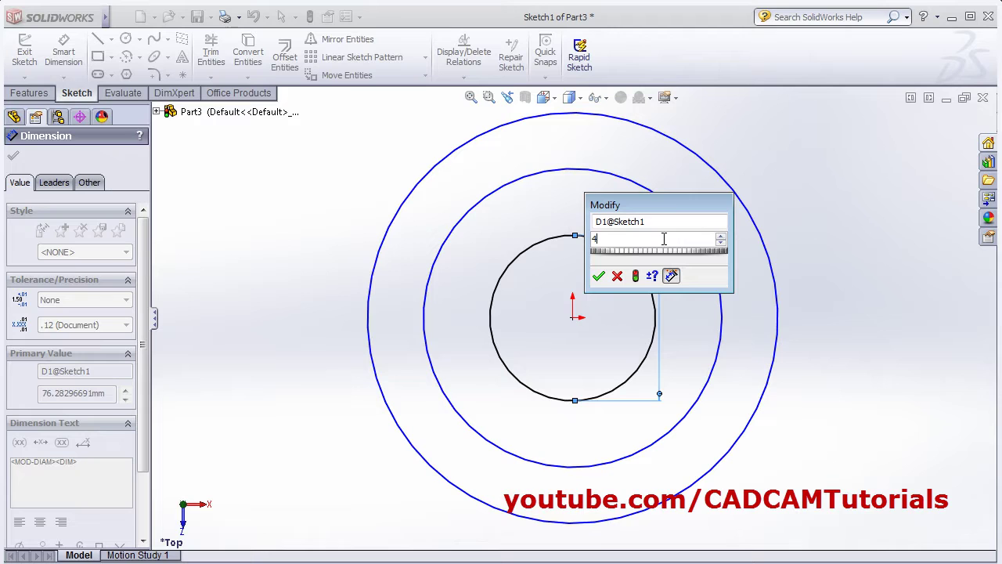
pyautogui.press('Return')
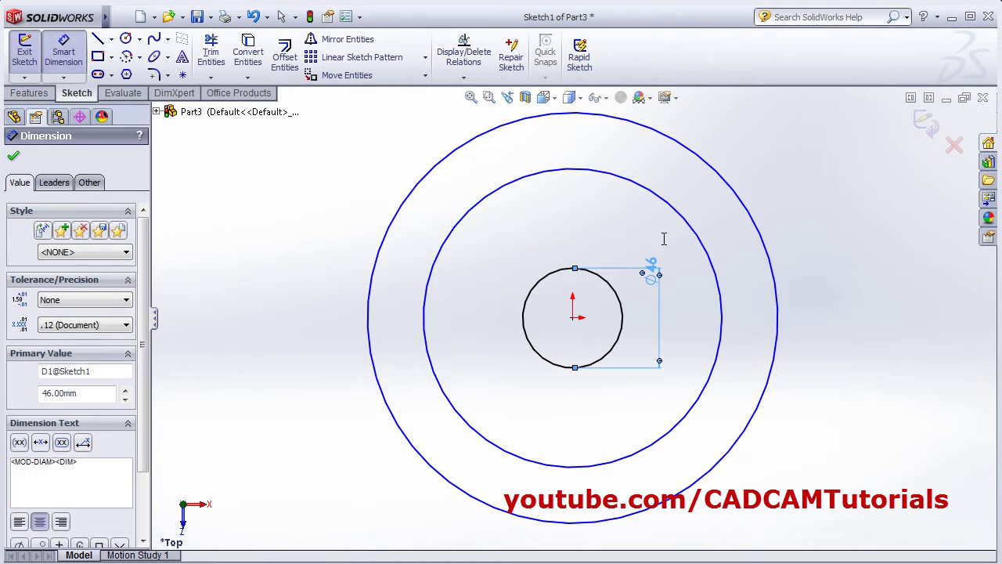
# Step: Convert the middle circle to construction geometry and dimension its diameter as 62 mm, following the PDF drawing
pyautogui.click(709, 242)
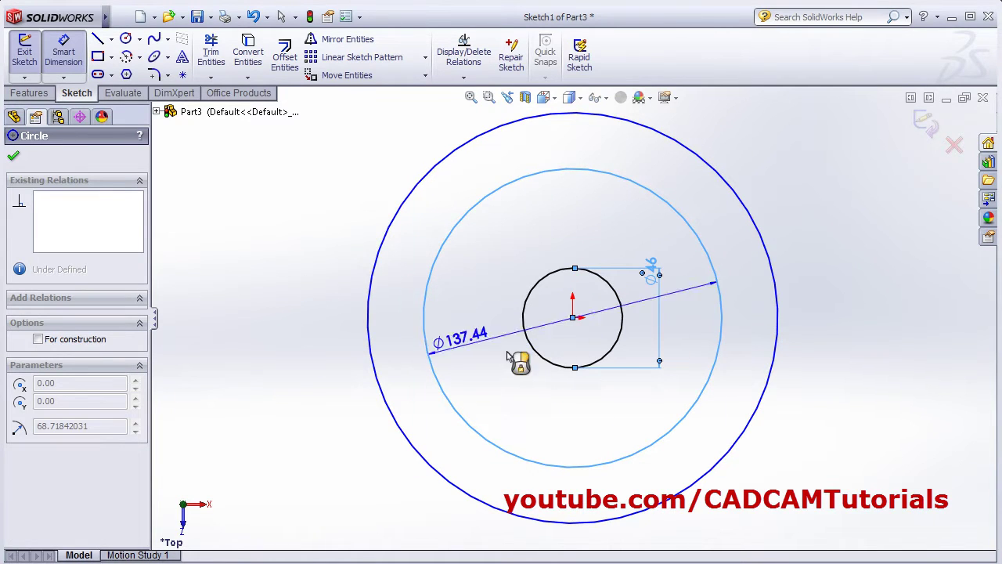
pyautogui.click(38, 342)
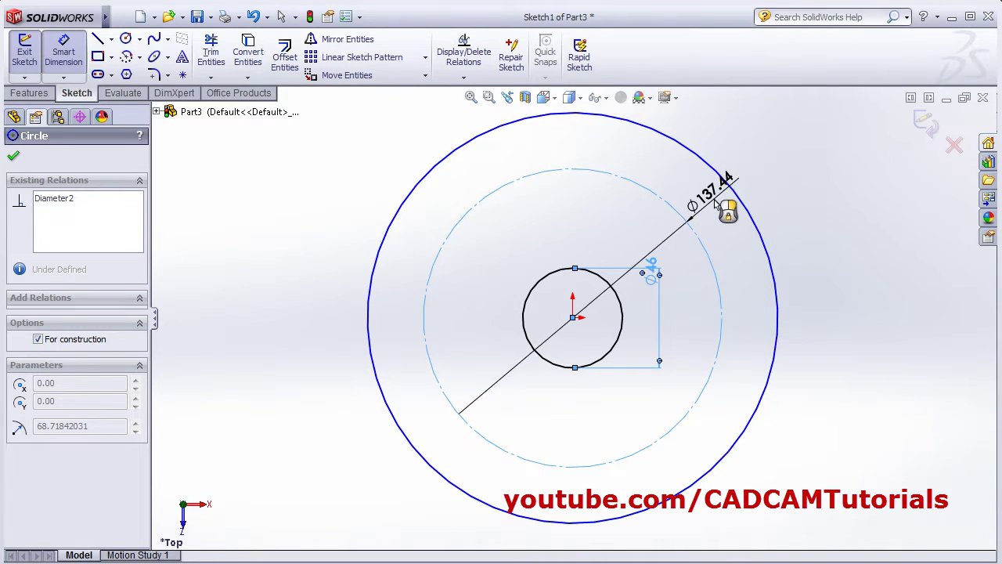
pyautogui.click(714, 202)
pyautogui.hotkey('alt', 'Tab')
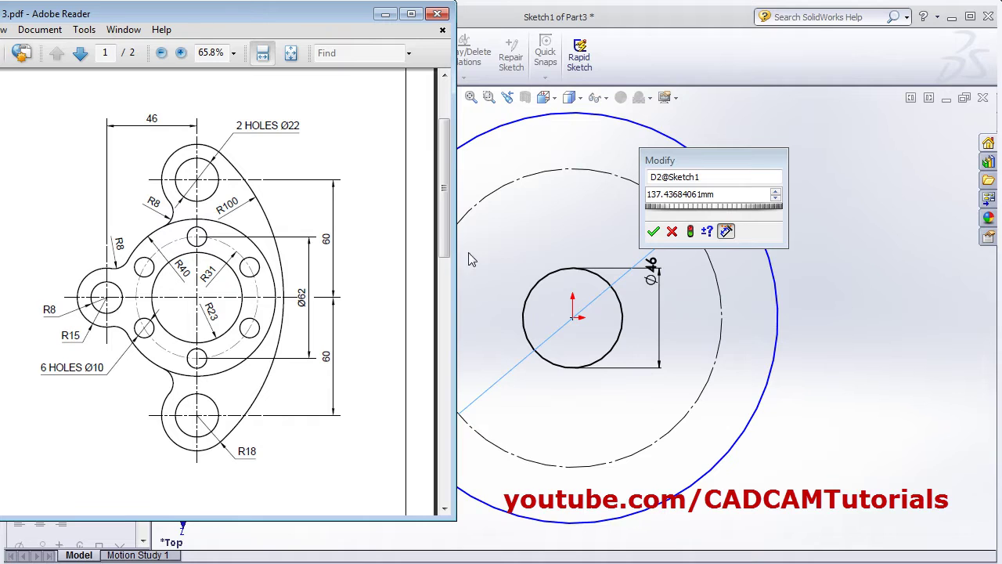
pyautogui.hotkey('alt', 'Tab')
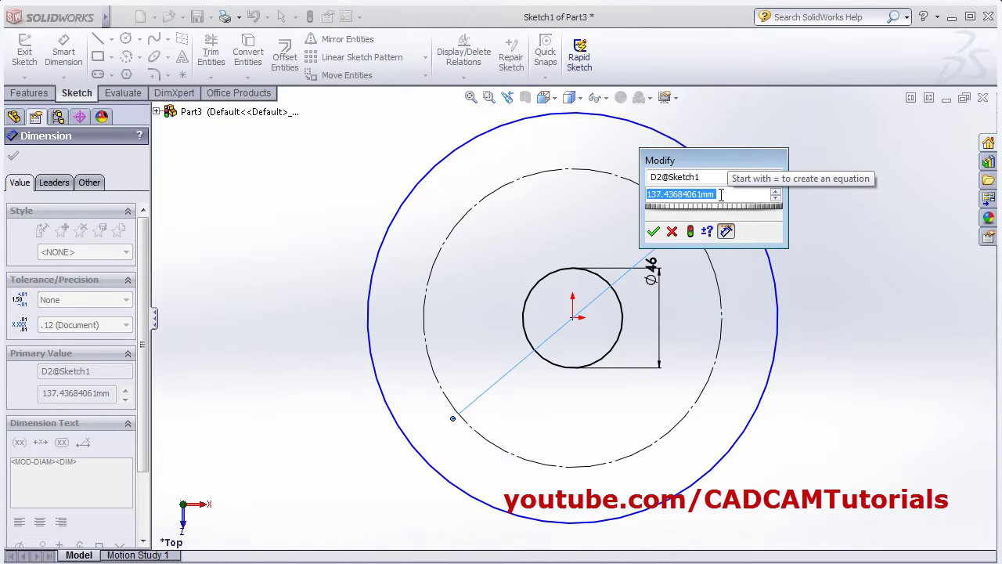
pyautogui.write('62')
pyautogui.press('Return')
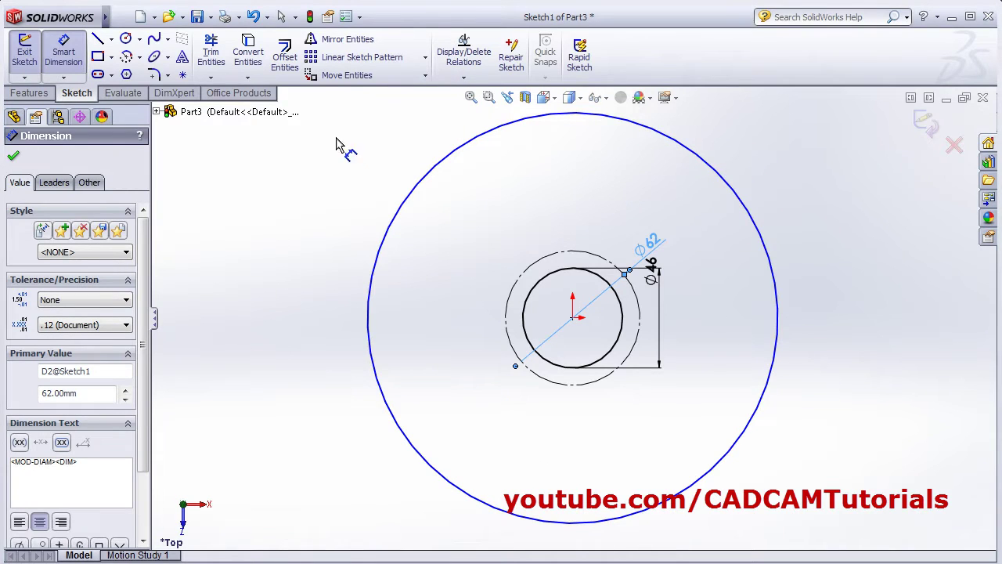
# Step: Dimension the outermost circle with a diameter of 80 mm
pyautogui.click(738, 197)
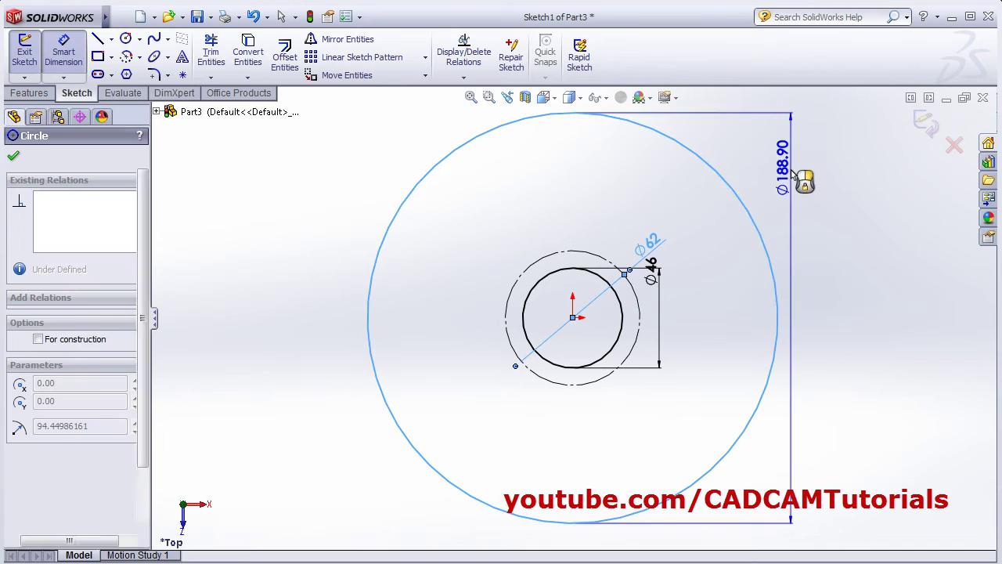
pyautogui.click(791, 180)
pyautogui.write('8')
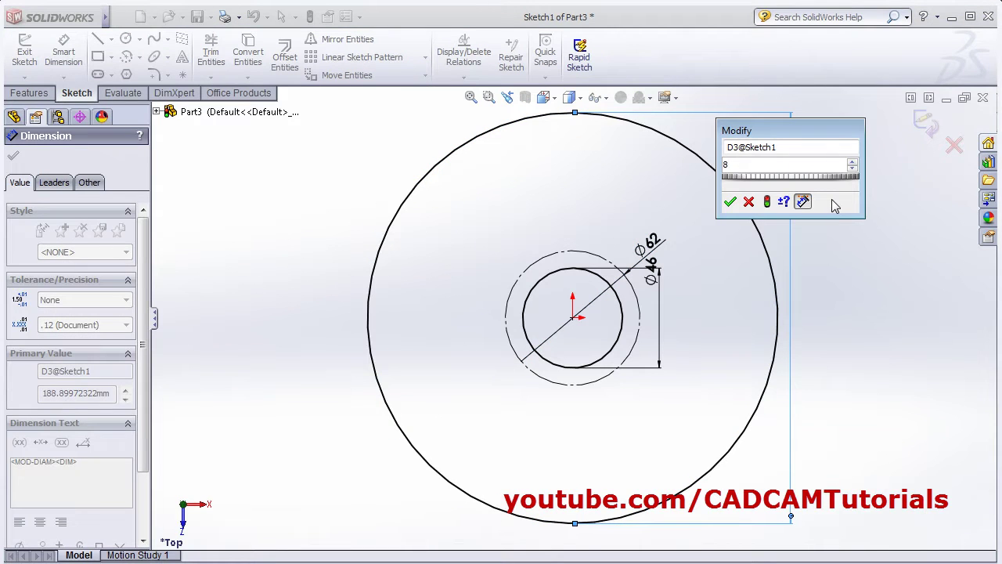
pyautogui.write('0')
pyautogui.press('Return')
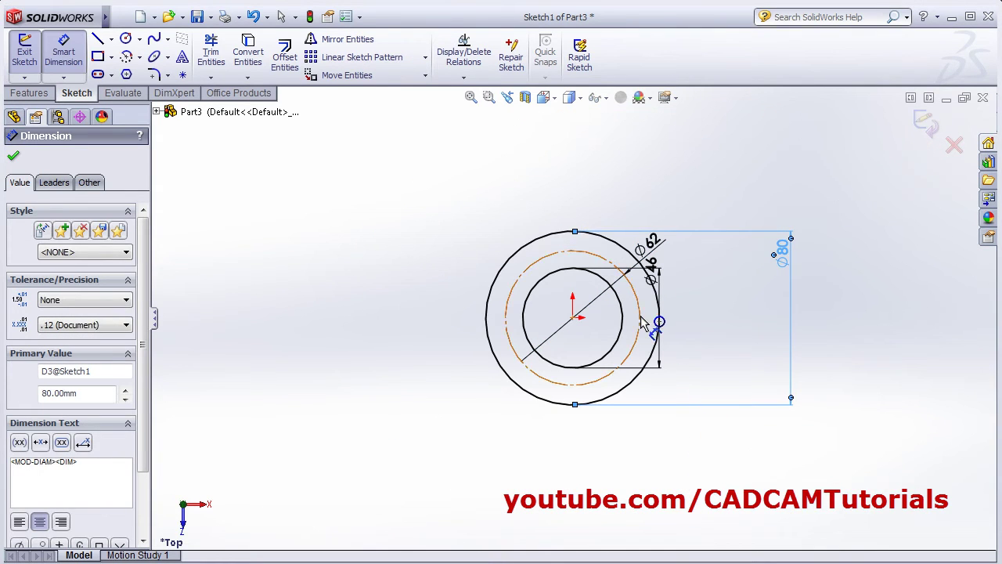
# Step: Consult the PDF drawing and sketch a small hole circle, about 13 mm in diameter, centred on the uppermost point of the construction circle
pyautogui.scroll(-3, 611, 317)
pyautogui.scroll(-1, 598, 309)
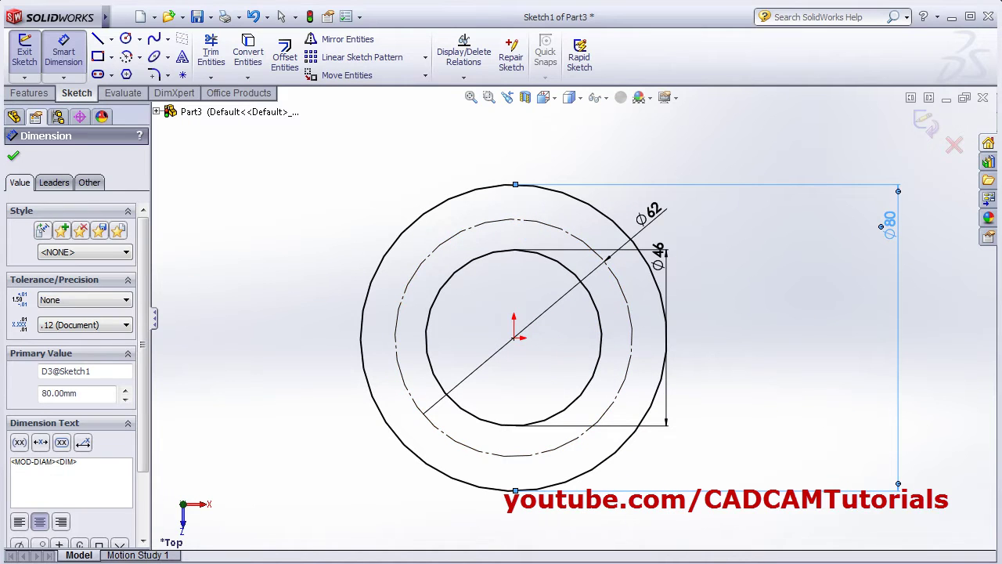
pyautogui.hotkey('alt', 'Tab')
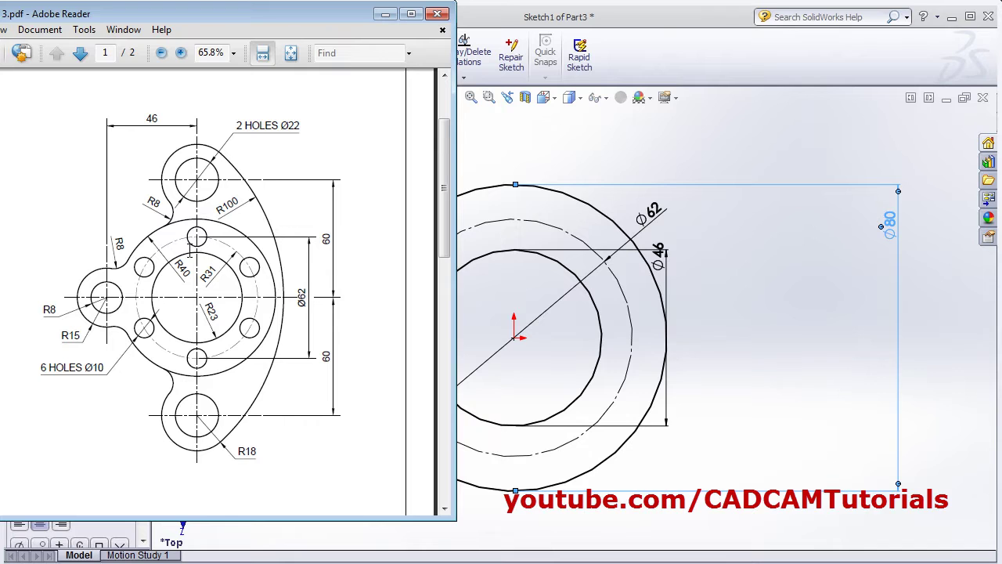
pyautogui.click(691, 259)
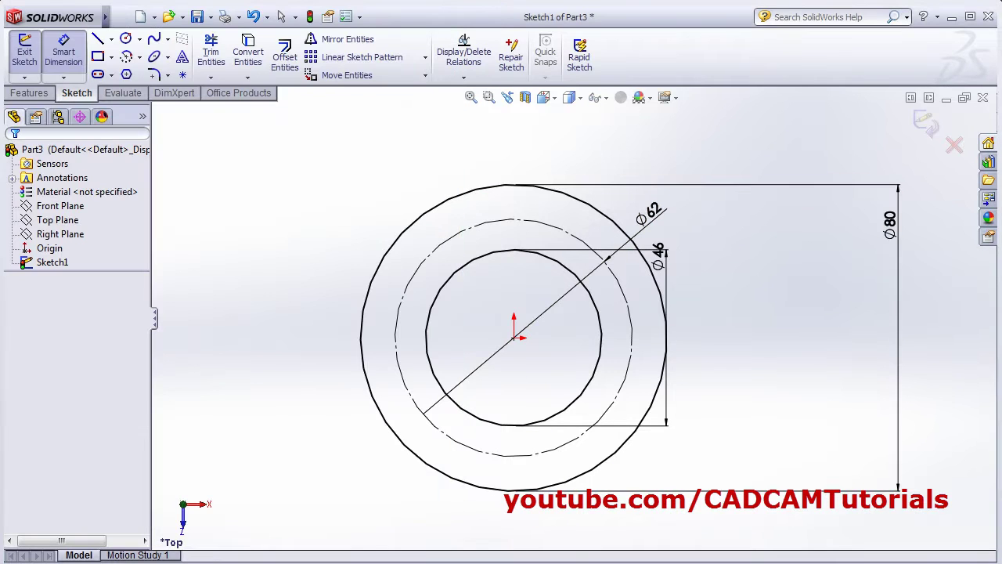
pyautogui.hotkey('alt', 'Tab')
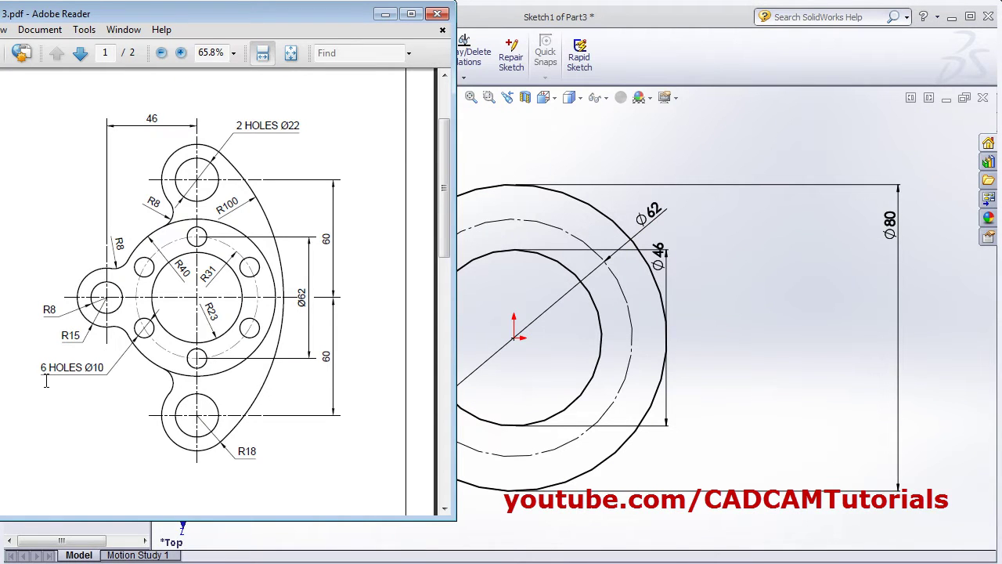
pyautogui.click(744, 337)
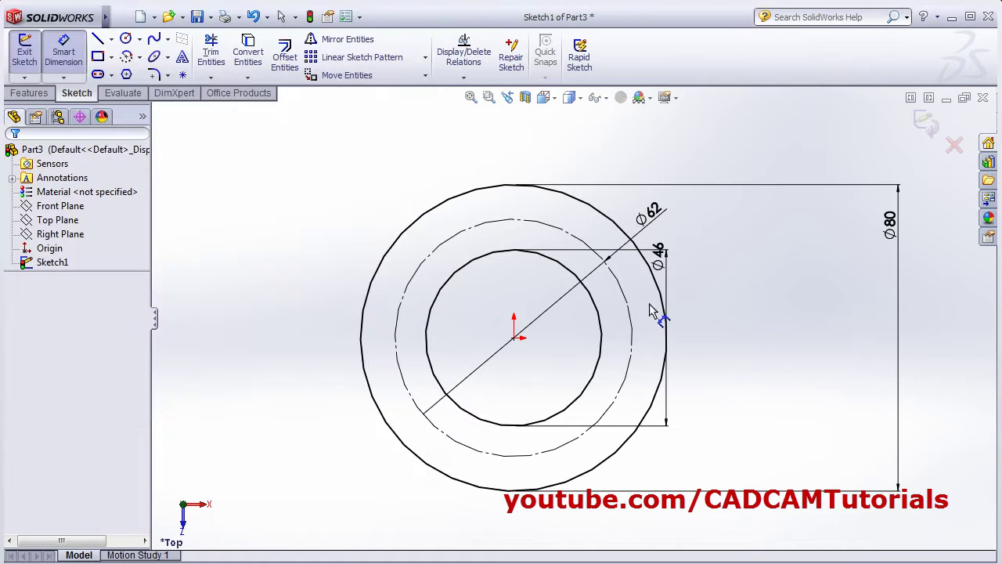
pyautogui.click(125, 38)
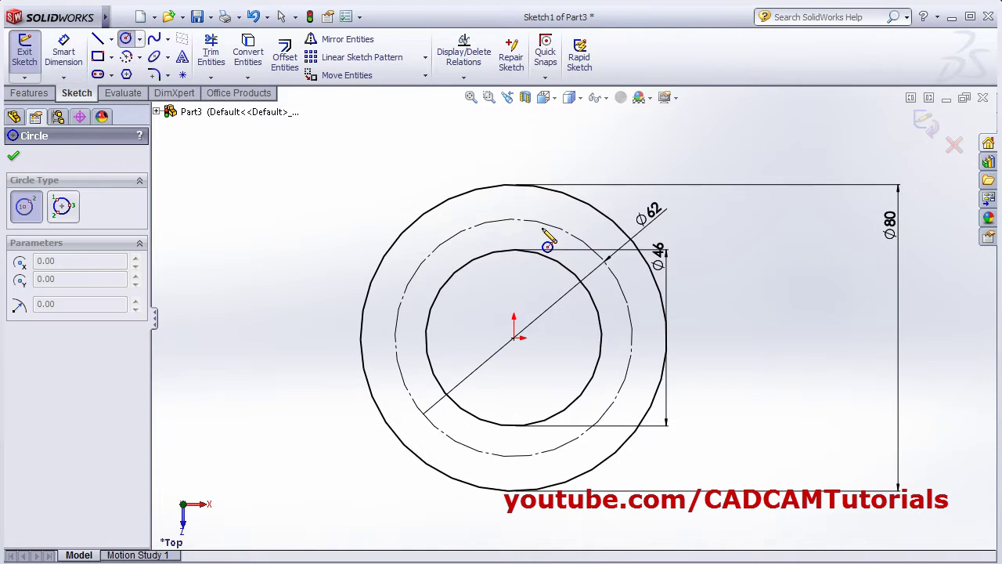
pyautogui.click(514, 219)
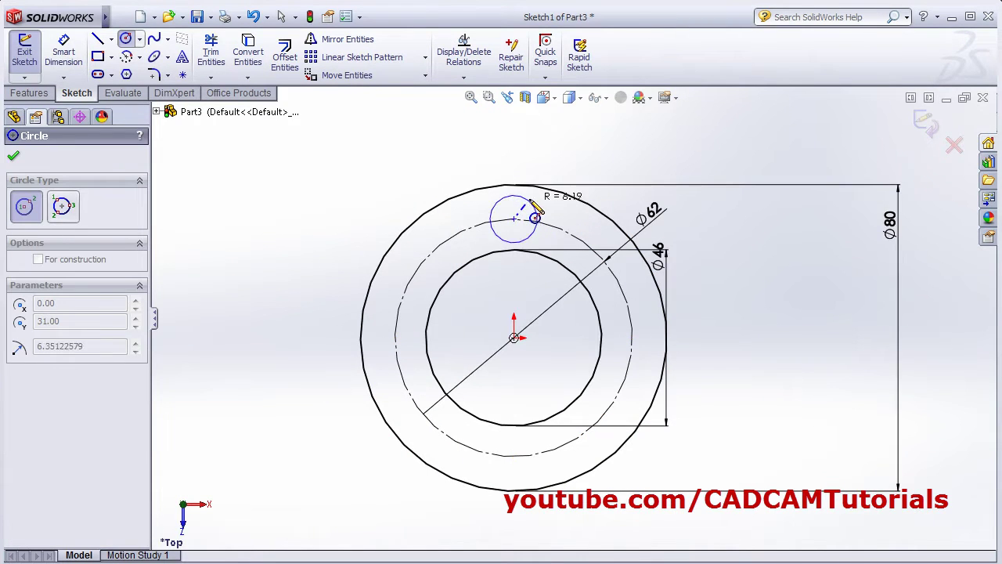
pyautogui.click(538, 218)
# Step: Dimension the small hole circle on the construction circle with a diameter of 10 mm
pyautogui.click(64, 54)
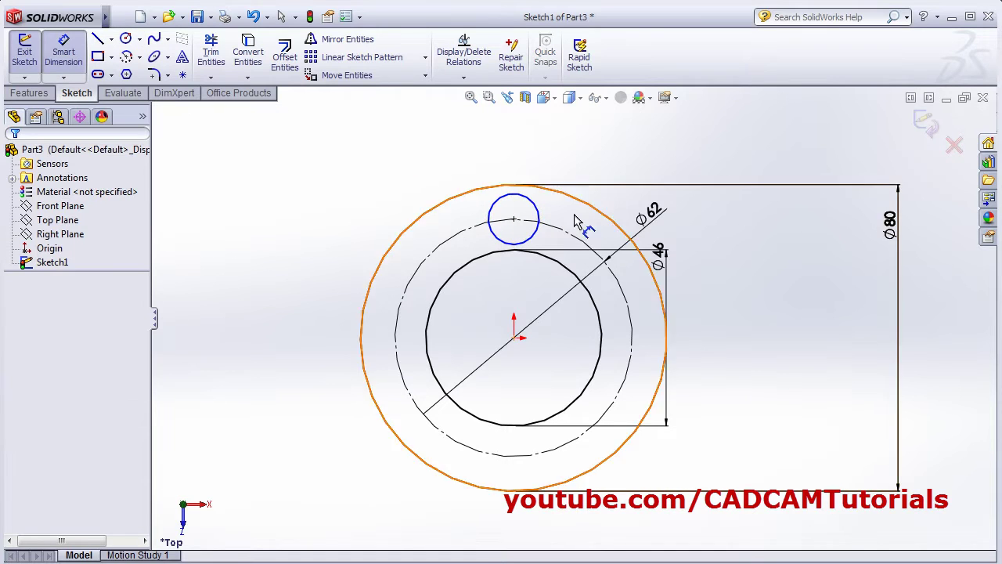
pyautogui.click(502, 201)
pyautogui.click(589, 158)
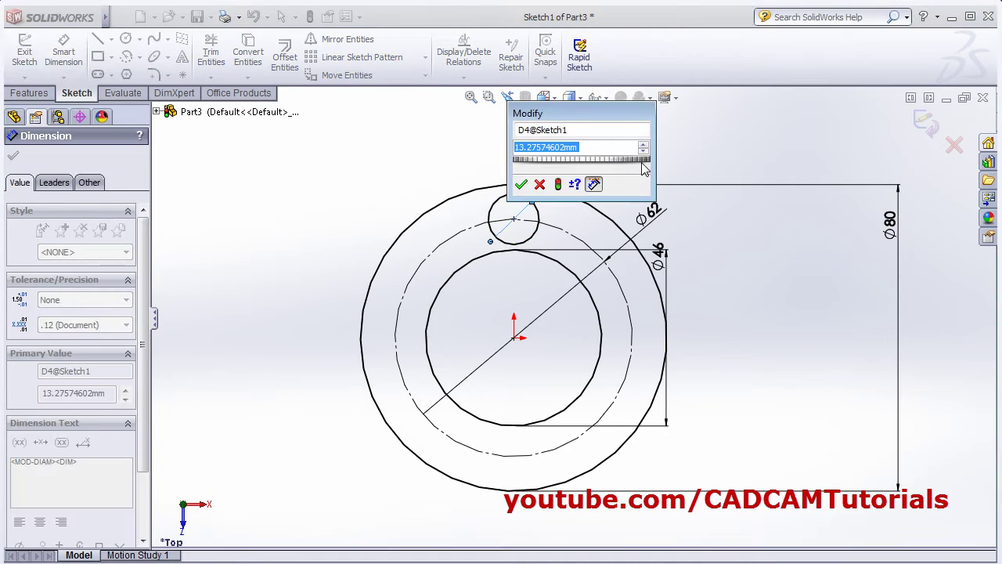
pyautogui.write('10')
pyautogui.press('Return')
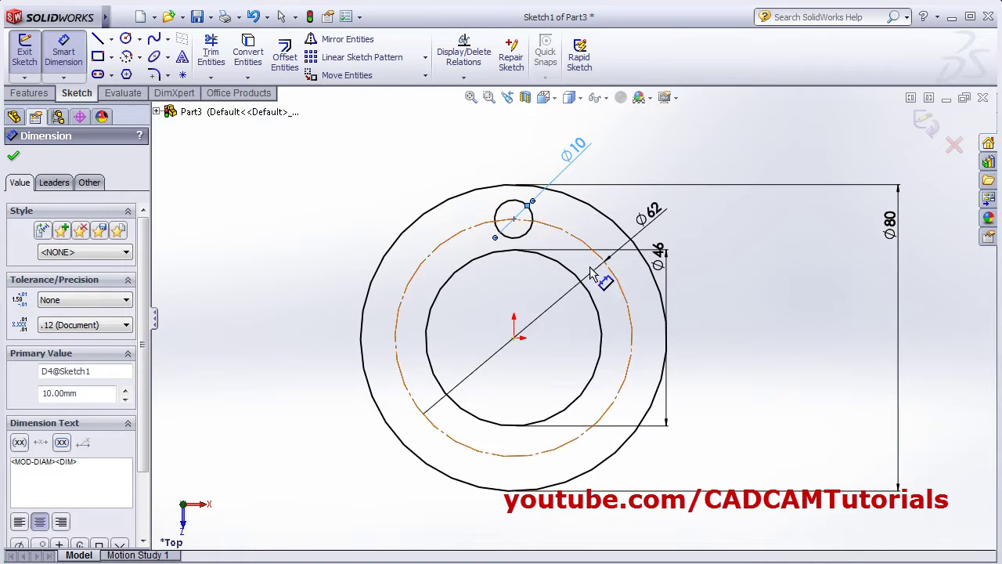
# Step: Create a circular sketch pattern of the 10 mm hole circle around the origin with 6 equally spaced instances over 360 degrees
pyautogui.click(425, 58)
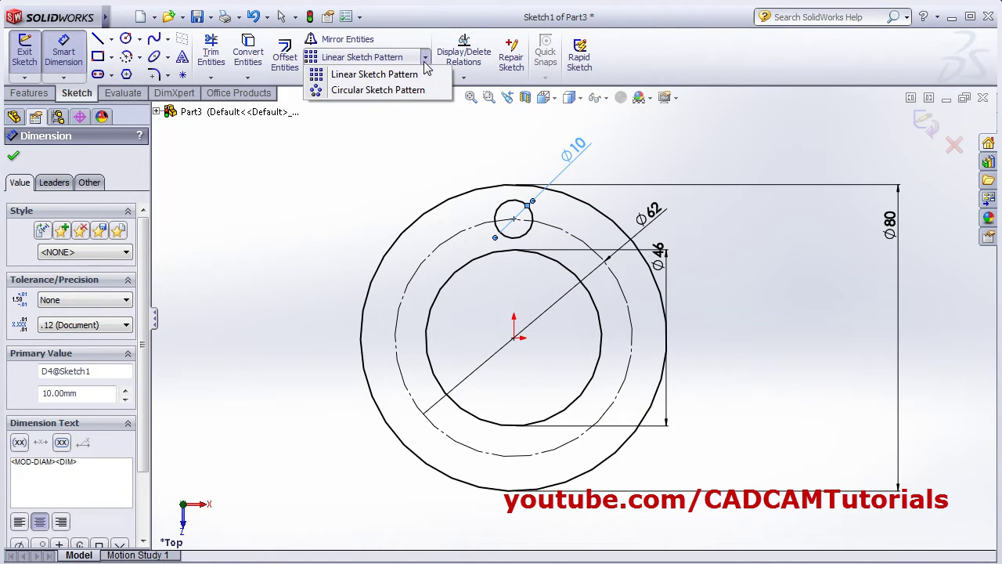
pyautogui.click(384, 90)
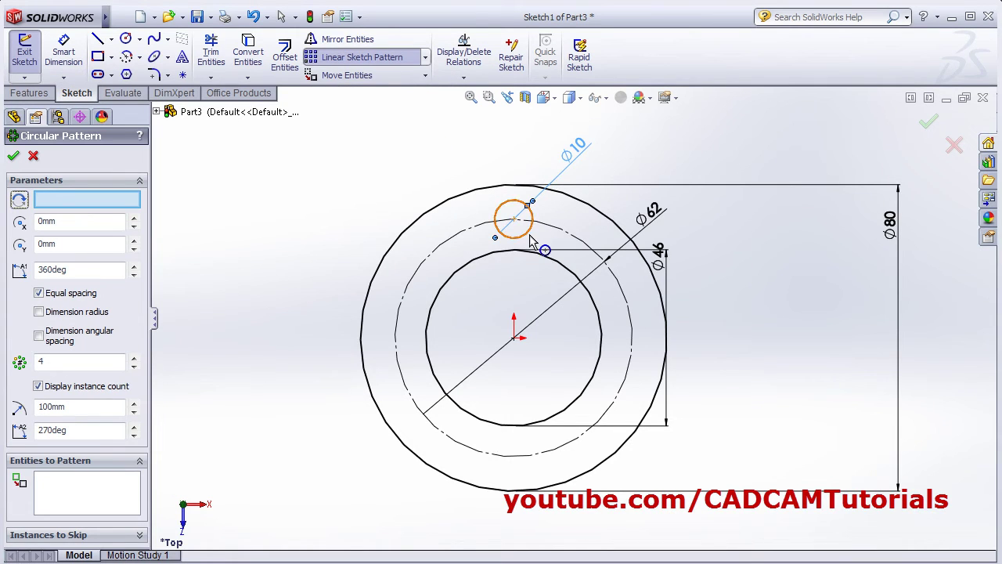
pyautogui.doubleClick(60, 362)
pyautogui.write('6')
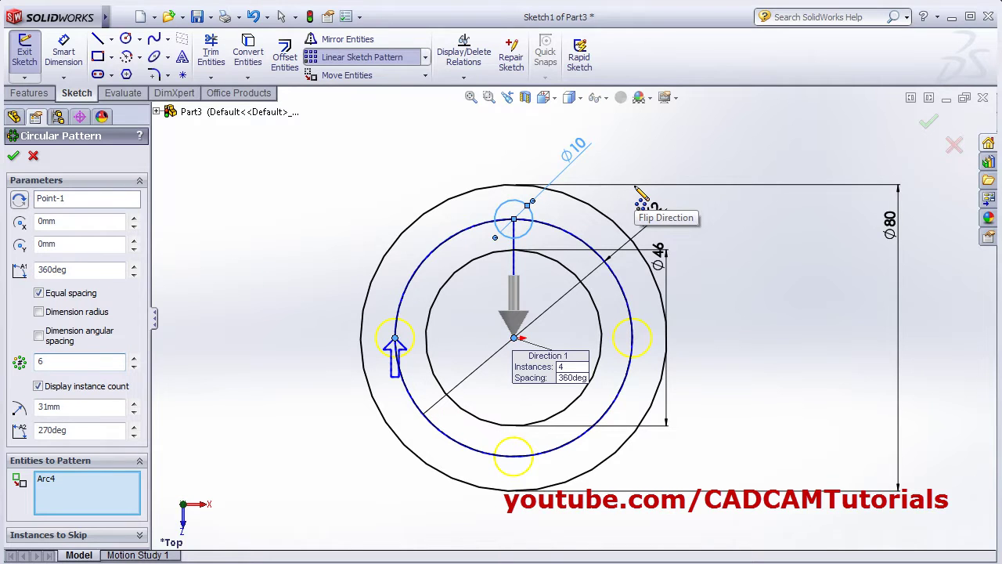
pyautogui.click(13, 155)
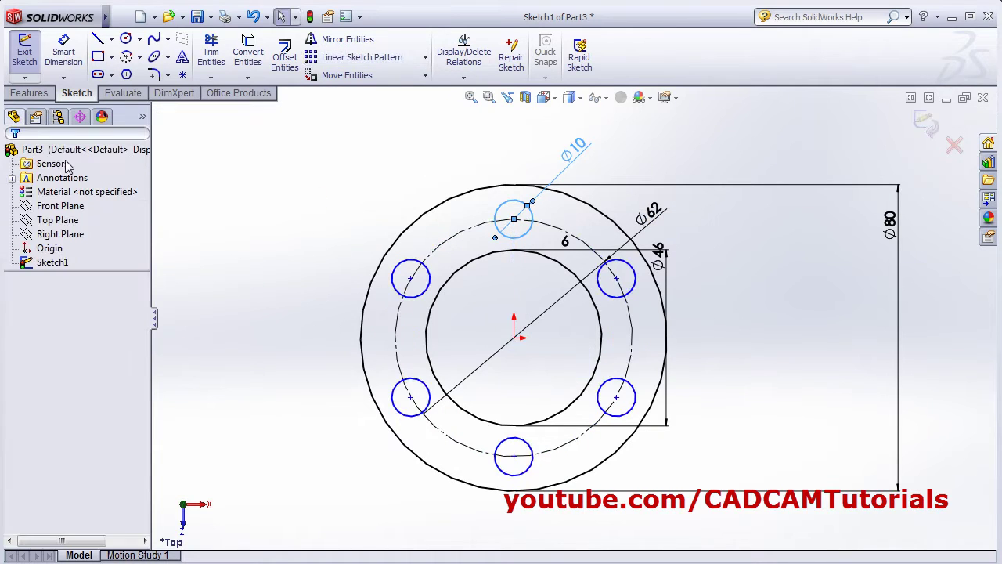
pyautogui.click(785, 336)
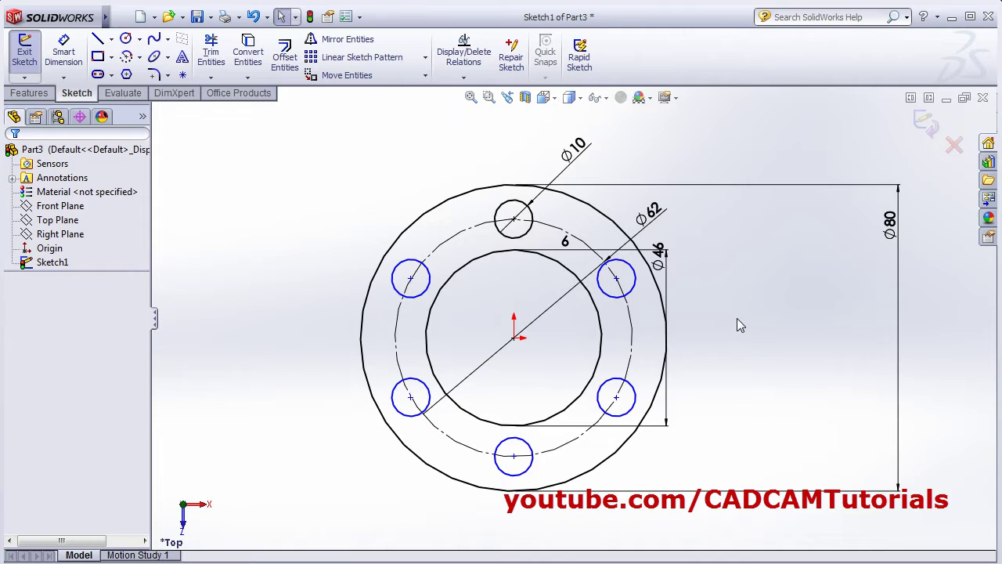
# Step: Consult the PDF drawing and sketch a horizontal centerline through the origin, extending beyond both sides of the outermost circle
pyautogui.scroll(-3, 737, 320)
pyautogui.scroll(5, 741, 323)
pyautogui.scroll(-2, 321, 360)
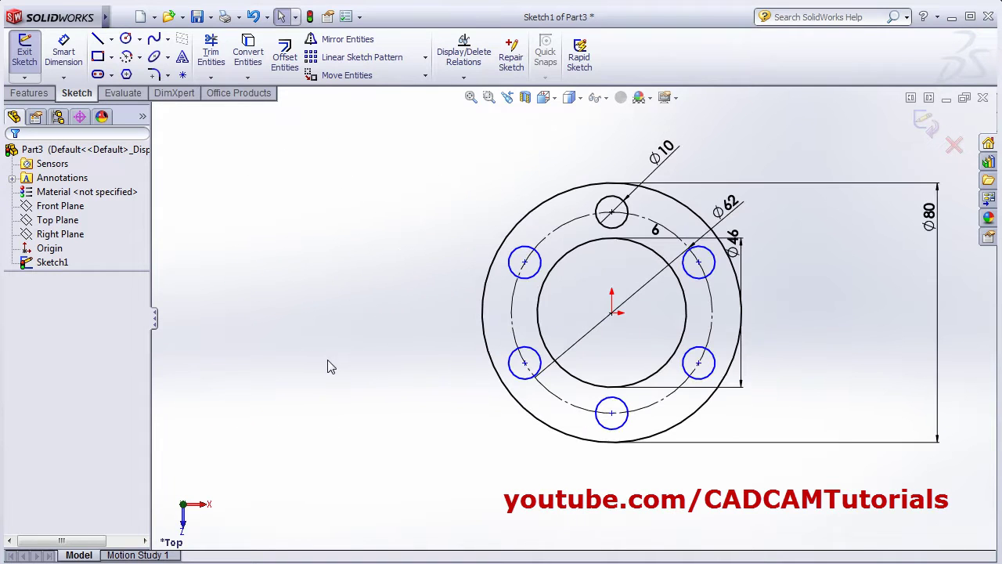
pyautogui.hotkey('alt', 'Tab')
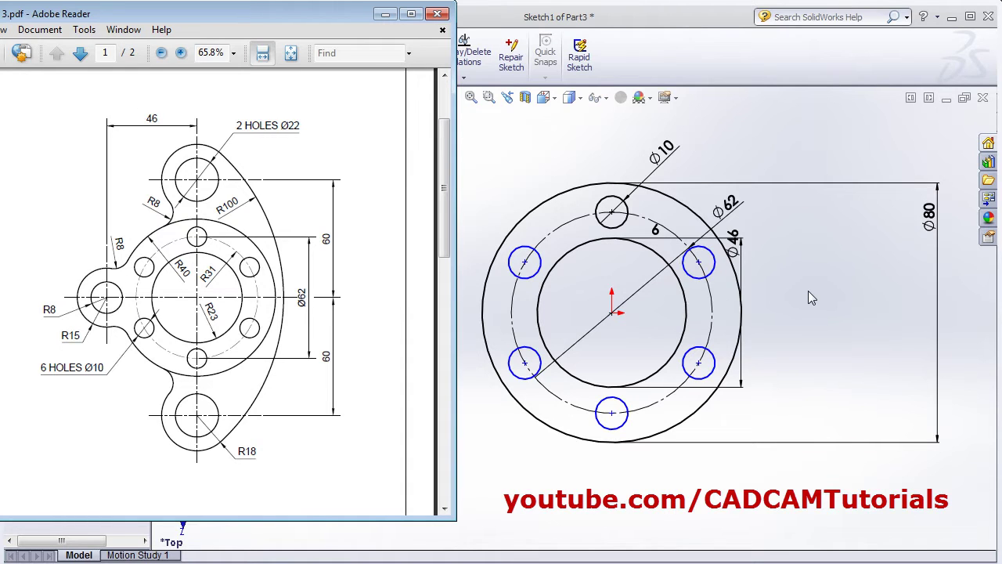
pyautogui.hotkey('alt', 'Tab')
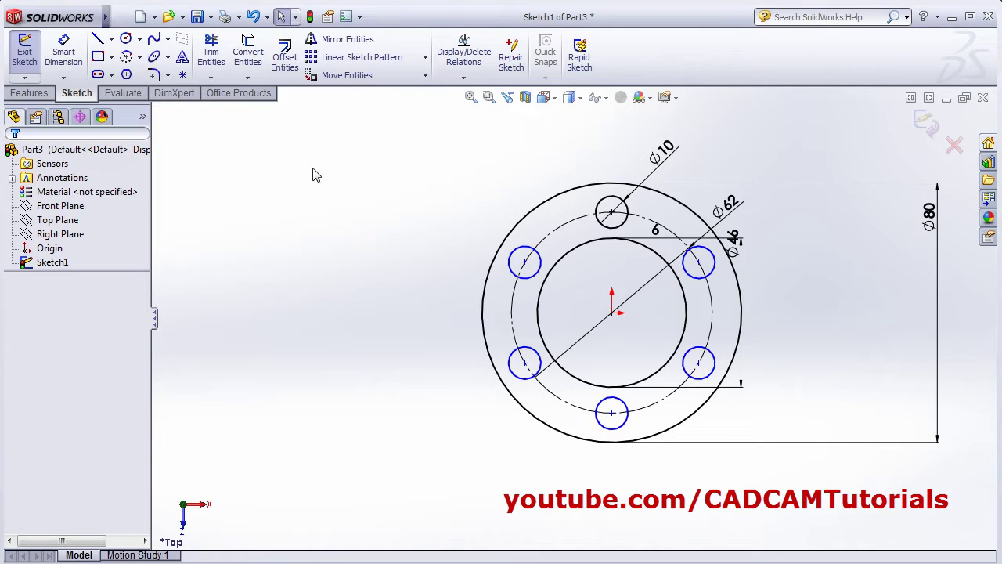
pyautogui.click(112, 40)
pyautogui.click(131, 71)
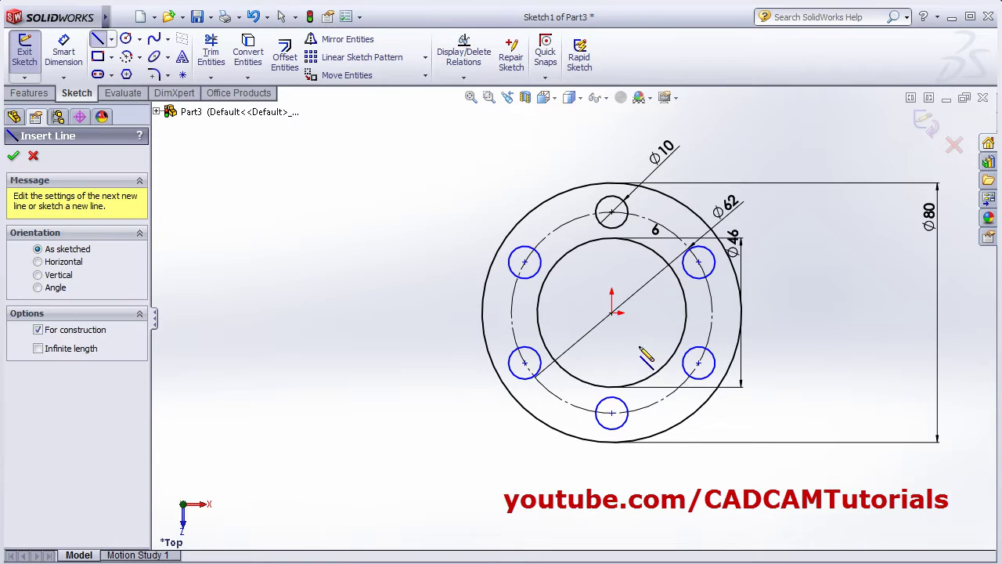
pyautogui.click(611, 313)
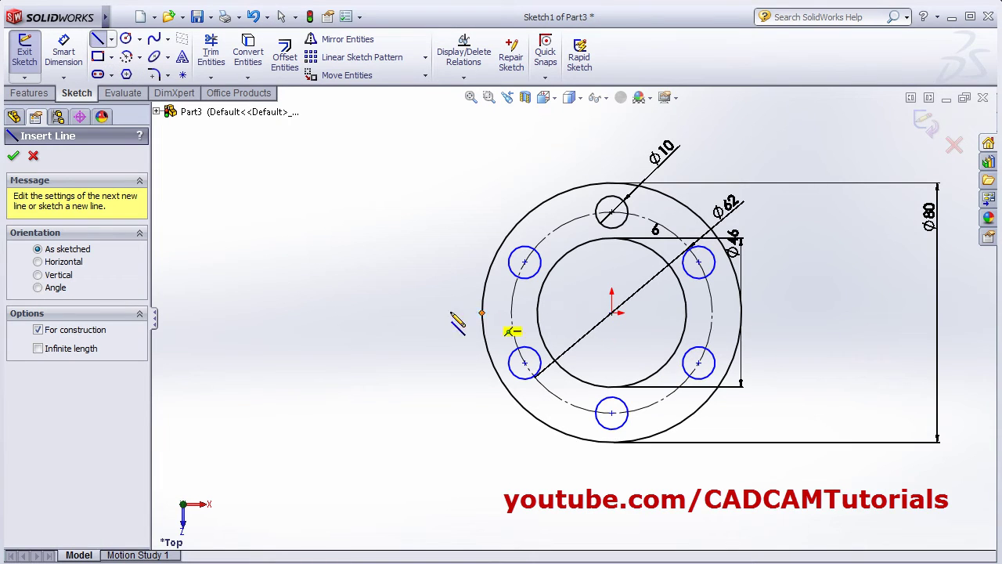
pyautogui.click(310, 313)
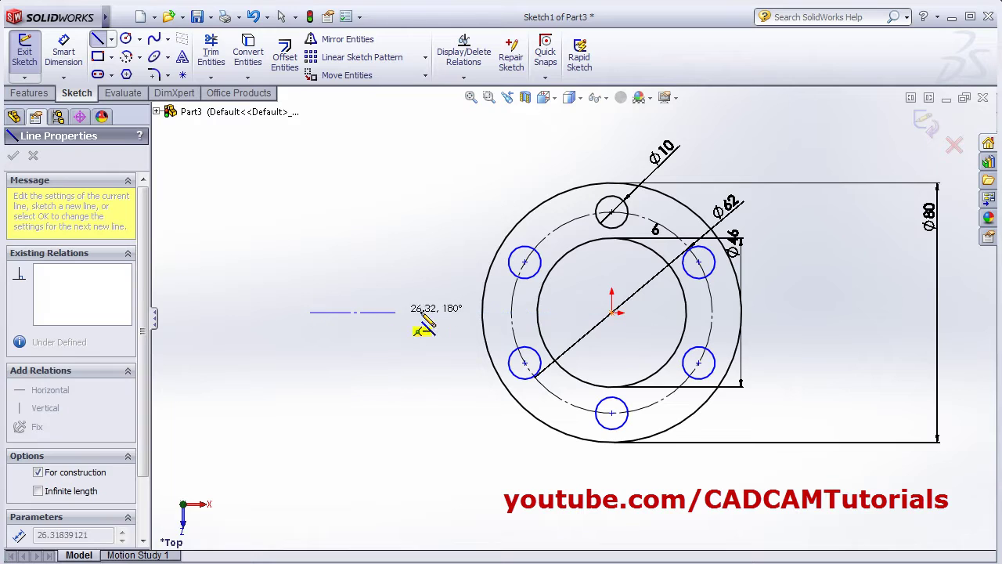
pyautogui.click(819, 313)
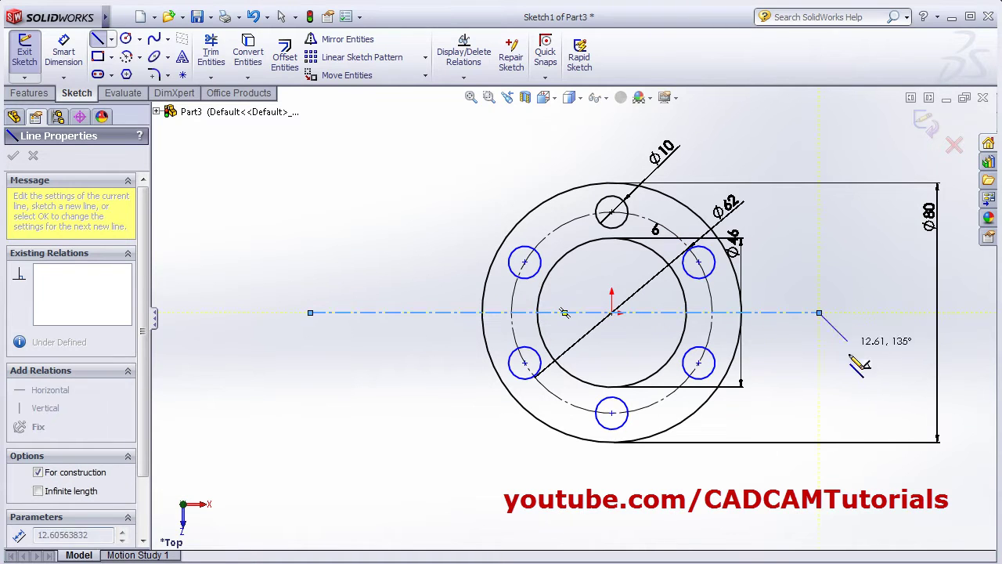
pyautogui.press('Escape')
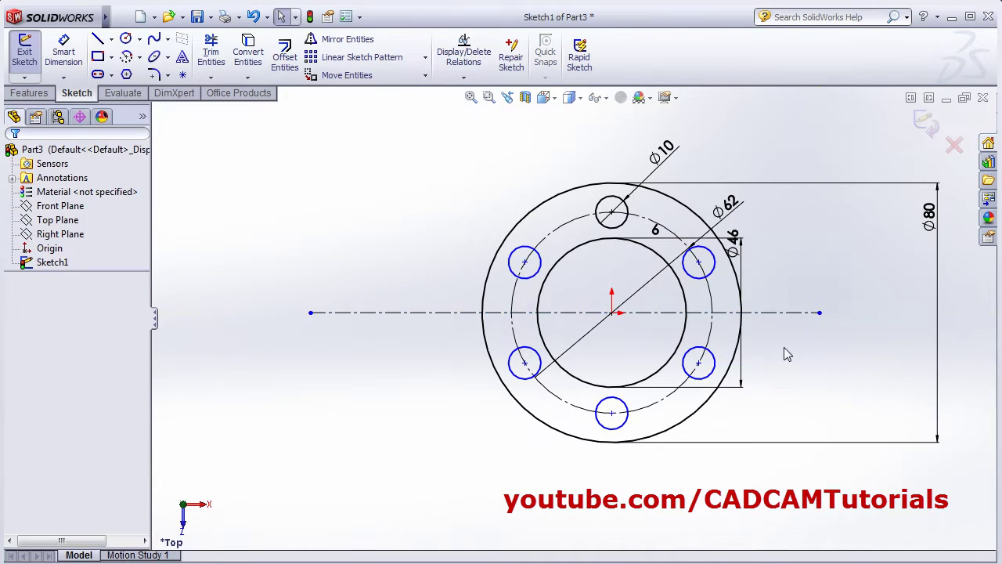
# Step: Sketch a vertical centerline about 74 mm long, crossing the horizontal centerline about 67 mm to the left of the origin
pyautogui.click(111, 40)
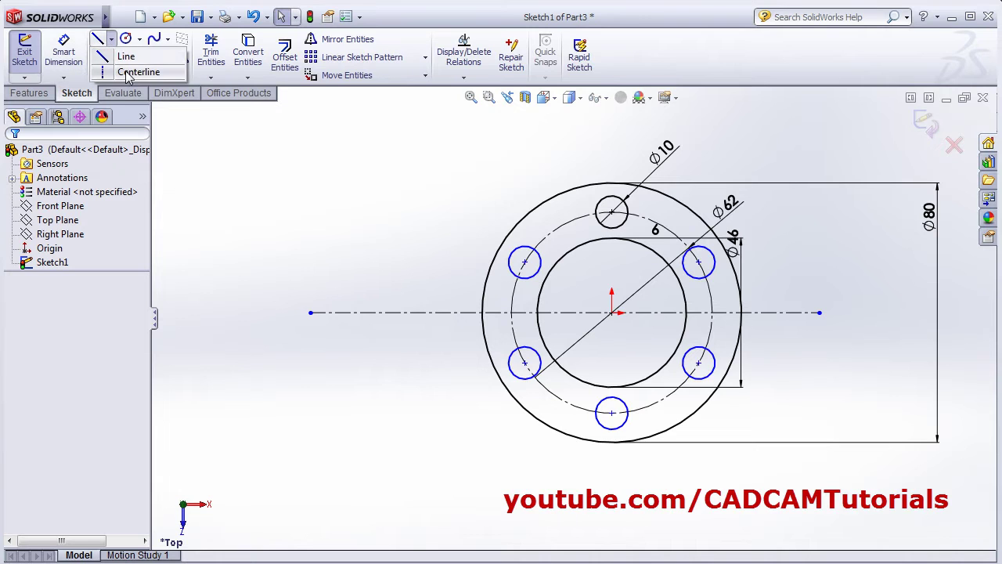
pyautogui.click(121, 71)
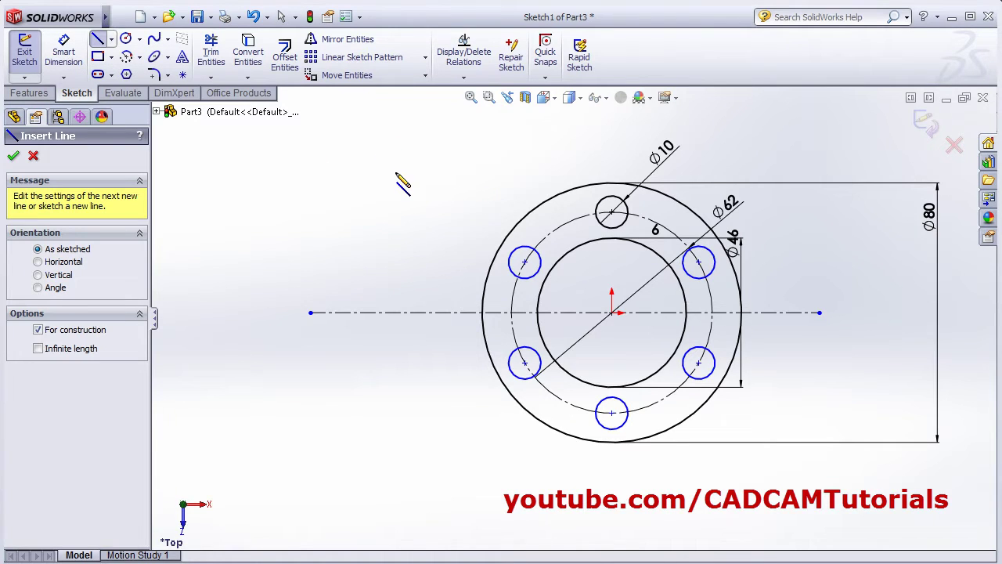
pyautogui.click(396, 173)
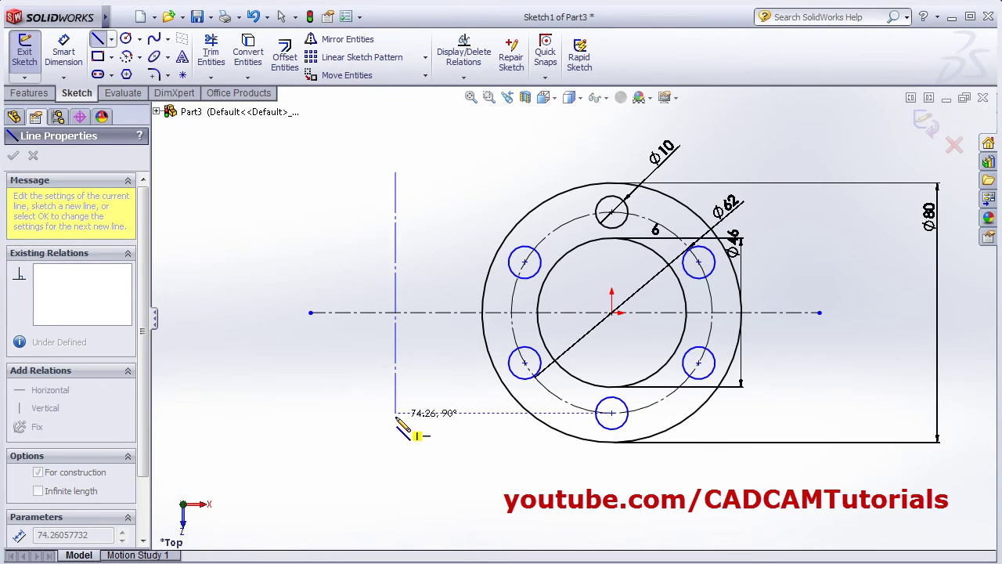
pyautogui.click(396, 413)
pyautogui.press('Escape')
# Step: Sketch a long vertical centerline through the origin, extending well above and below the outermost circle
pyautogui.scroll(-2, 449, 402)
pyautogui.scroll(3, 449, 385)
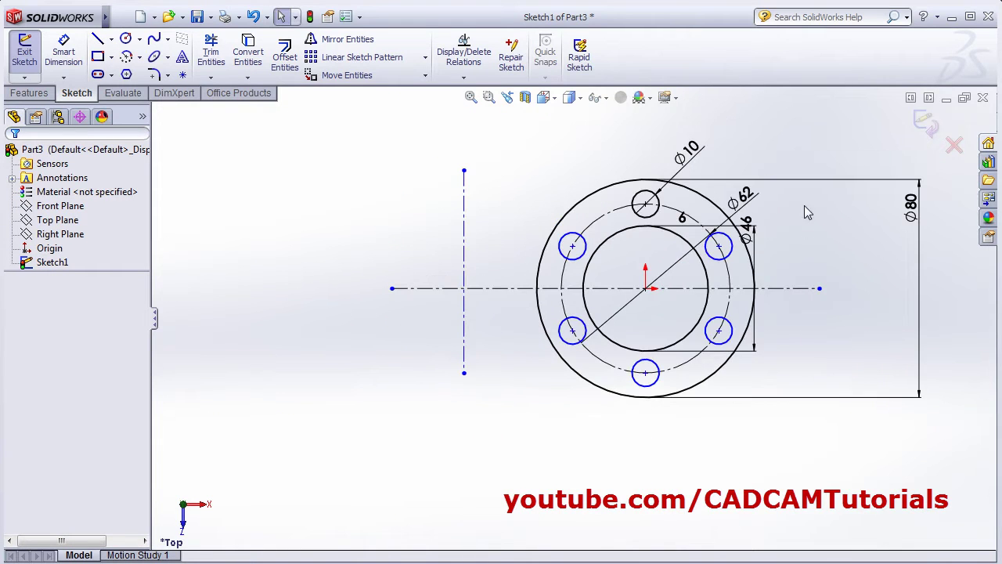
pyautogui.press('z')
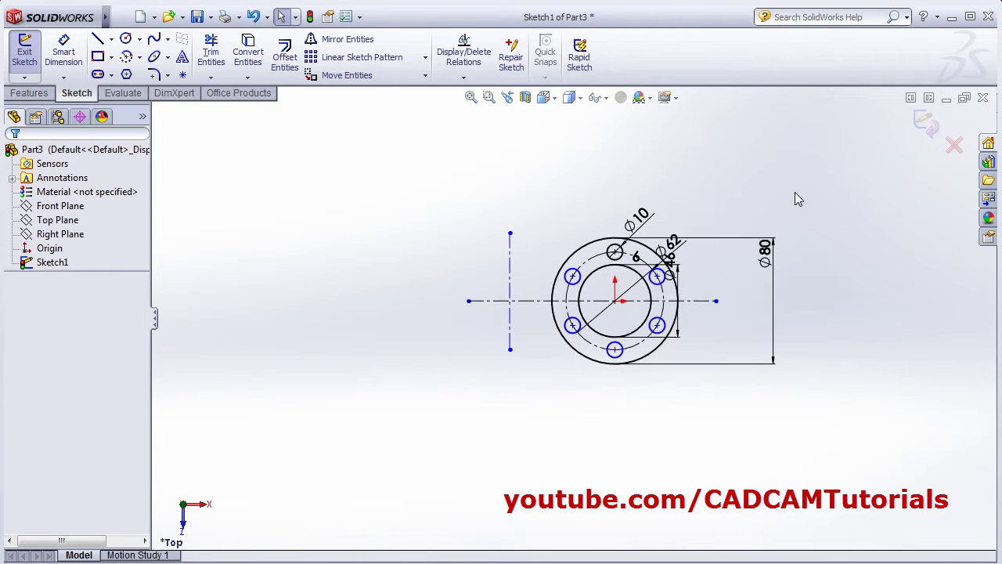
pyautogui.click(111, 39)
pyautogui.click(129, 71)
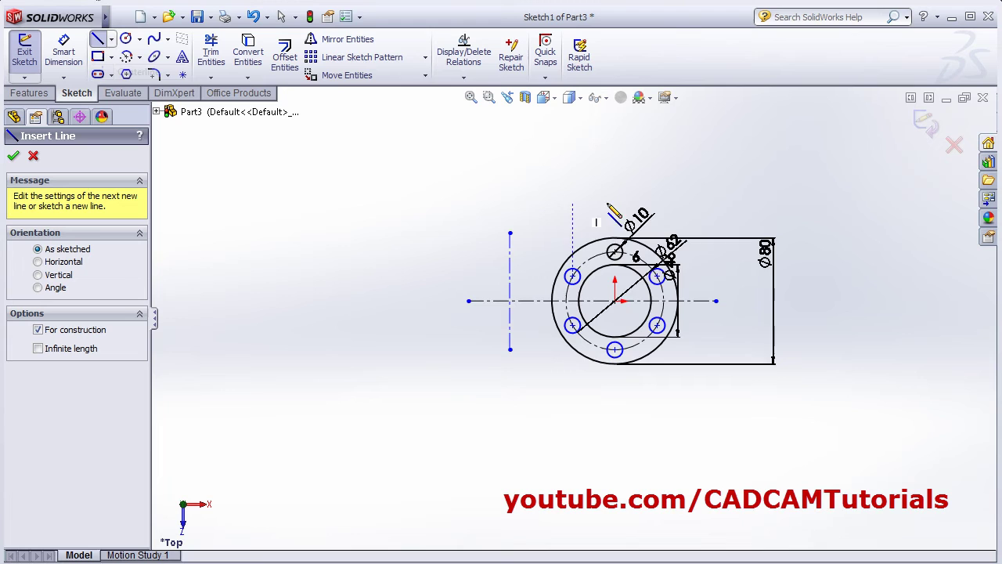
pyautogui.click(615, 251)
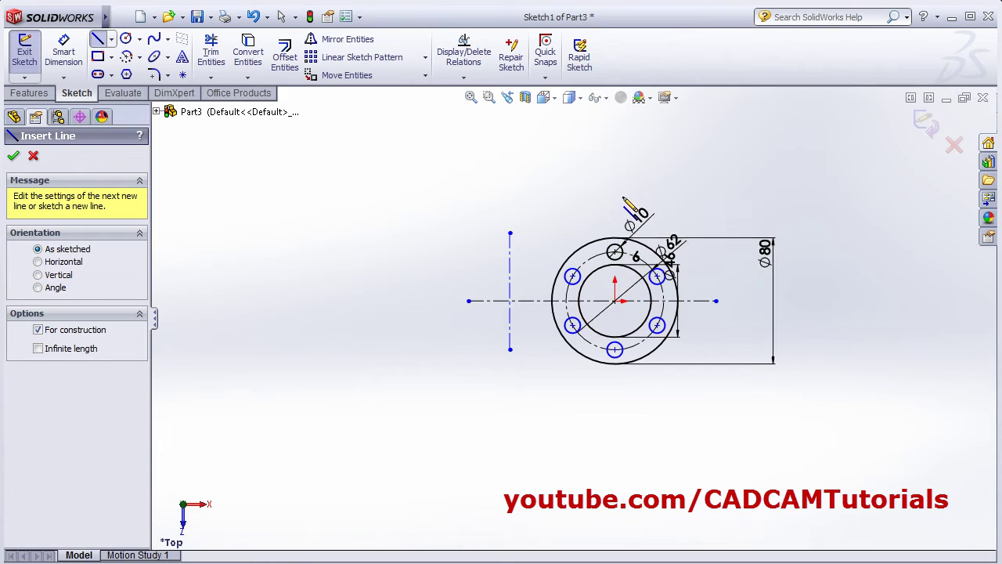
pyautogui.click(615, 150)
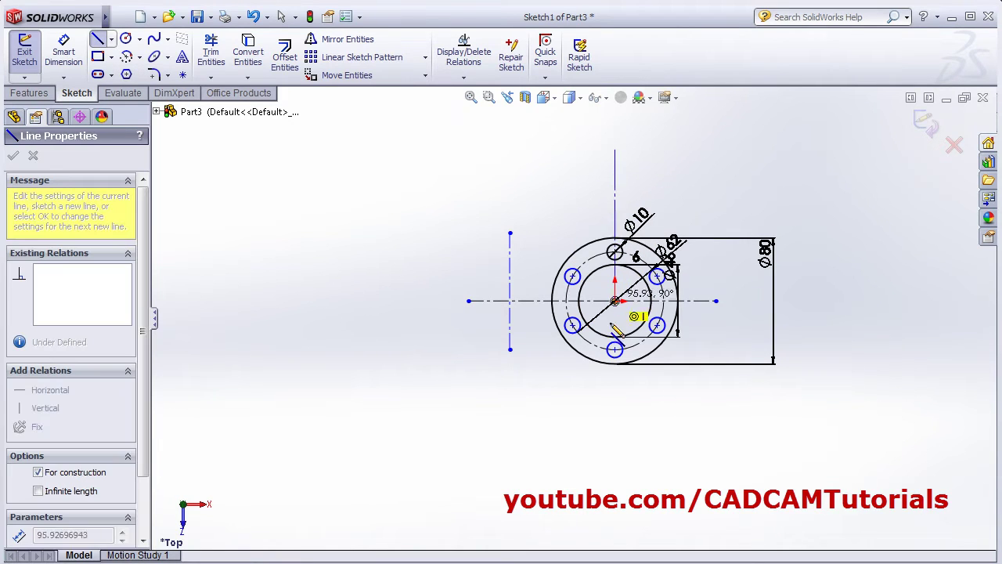
pyautogui.click(615, 473)
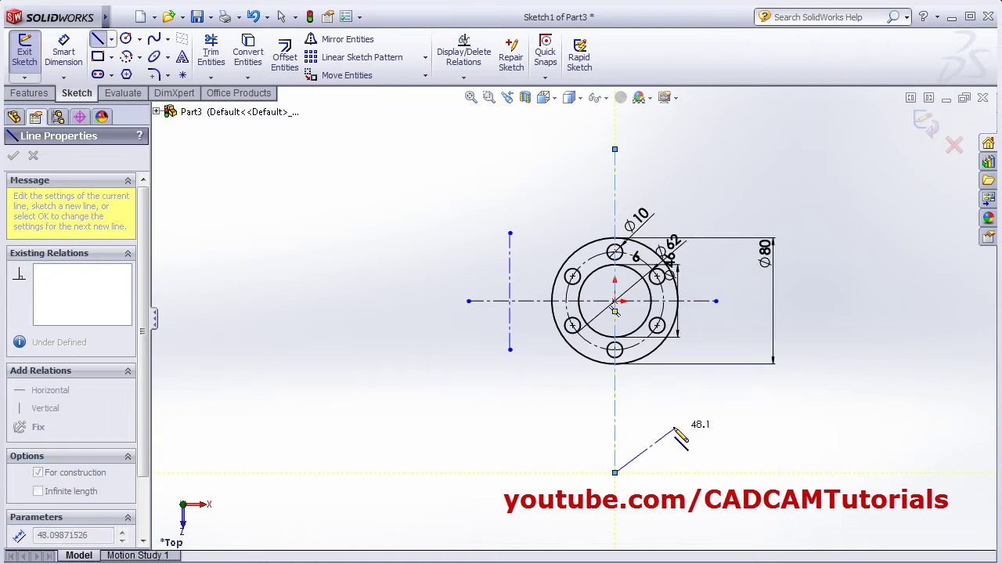
pyautogui.press('Escape')
# Step: Sketch two concentric circles, about 25 mm and 45 mm in diameter, at the intersection of the horizontal and left vertical centerlines
pyautogui.scroll(-3, 421, 389)
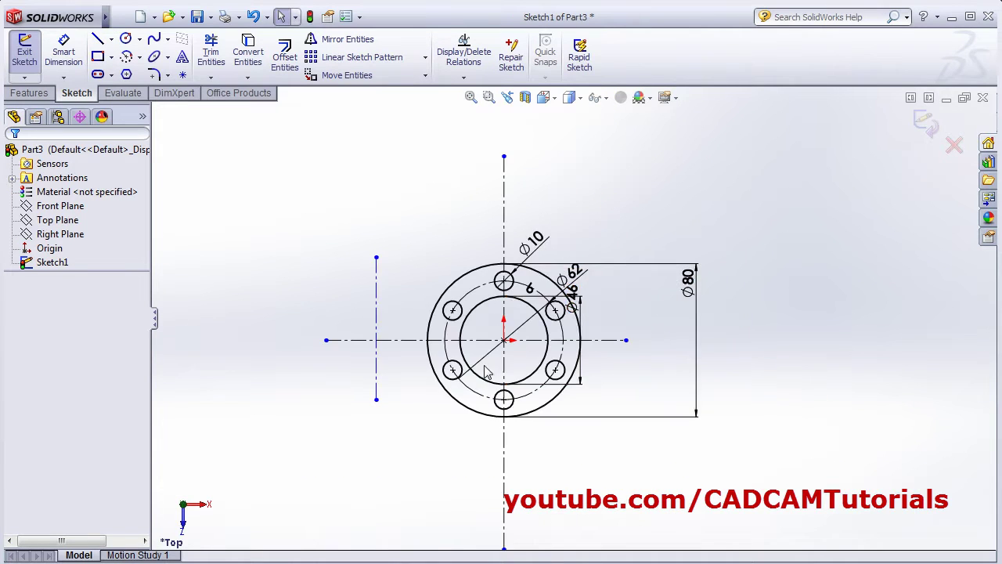
pyautogui.scroll(-2, 415, 360)
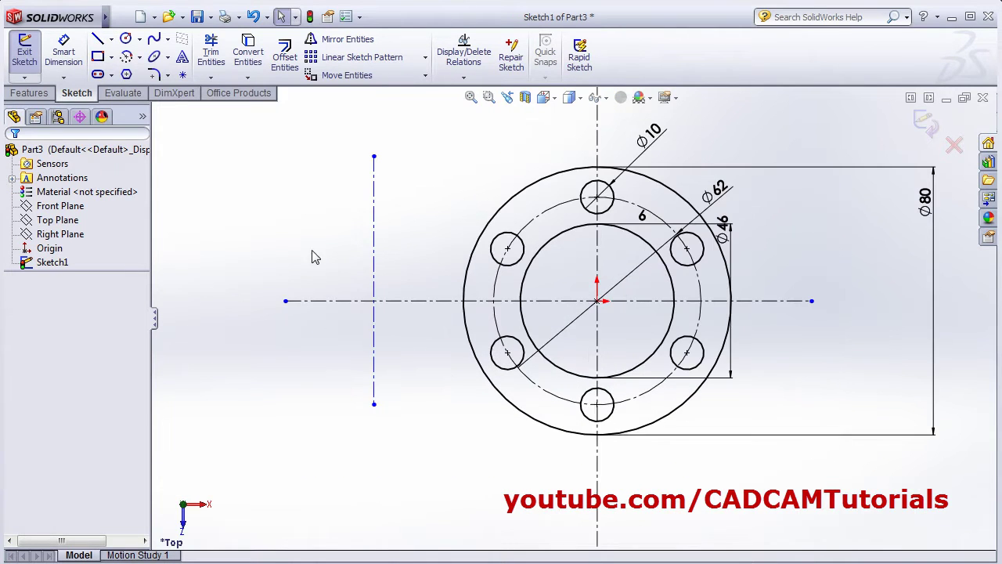
pyautogui.click(126, 39)
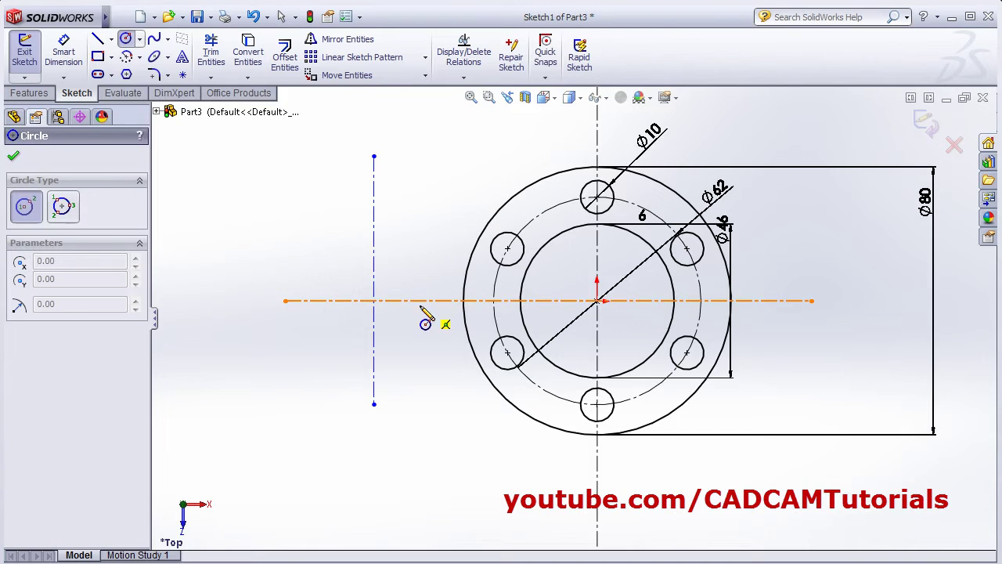
pyautogui.click(374, 302)
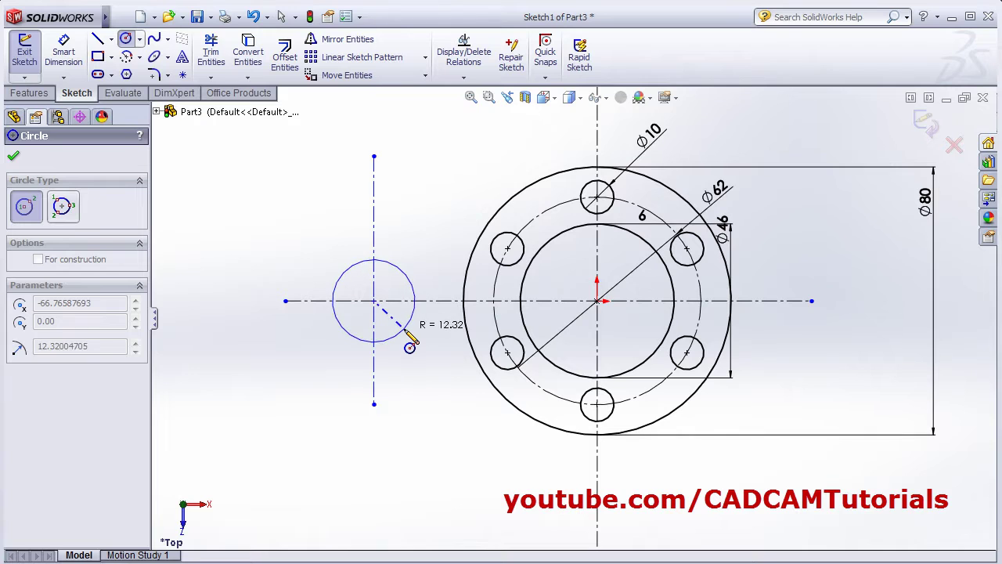
pyautogui.click(403, 330)
pyautogui.click(374, 302)
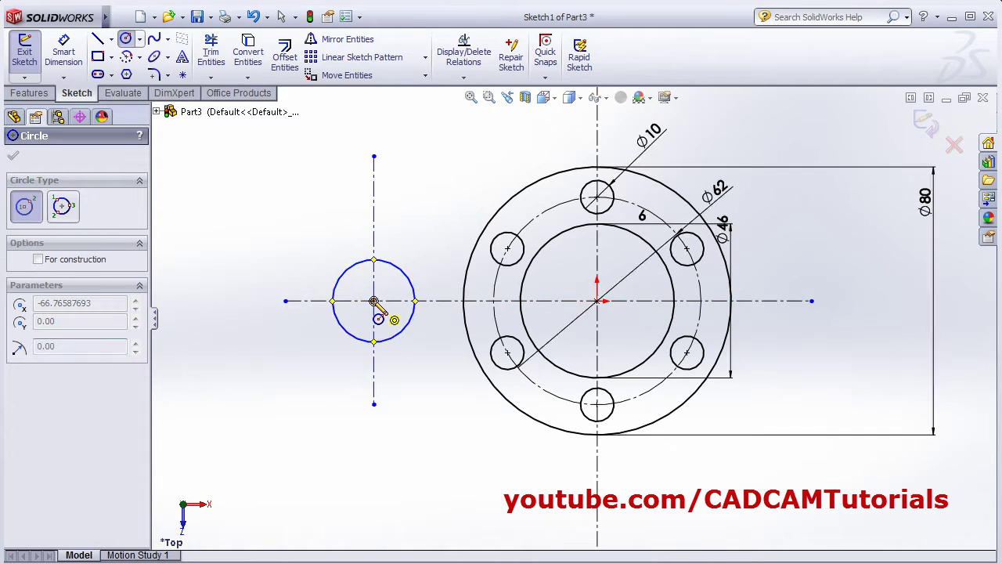
pyautogui.click(428, 355)
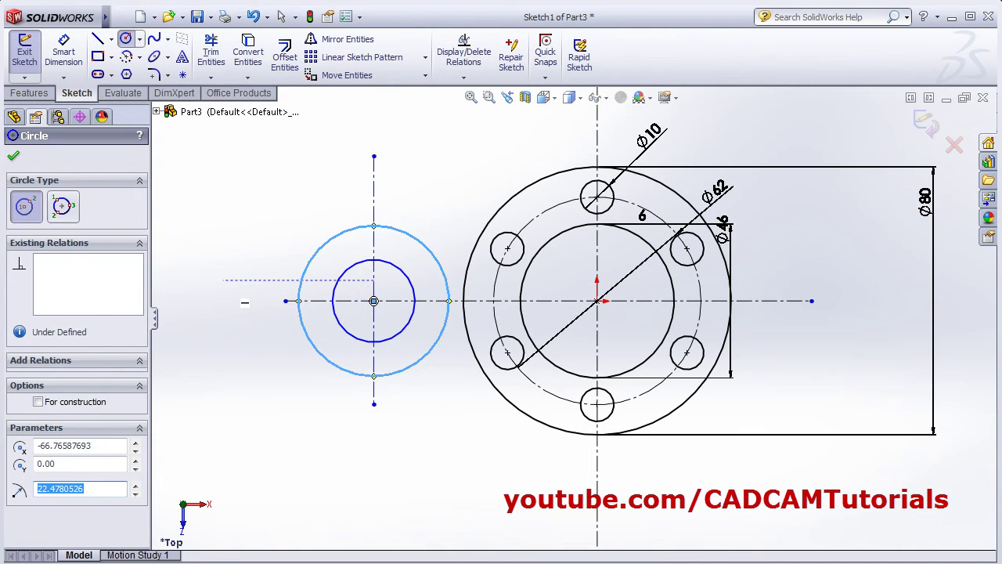
# Step: Consult the PDF drawing and dimension the inner circle of the left lug with a diameter of 16 mm
pyautogui.hotkey('alt', 'Tab')
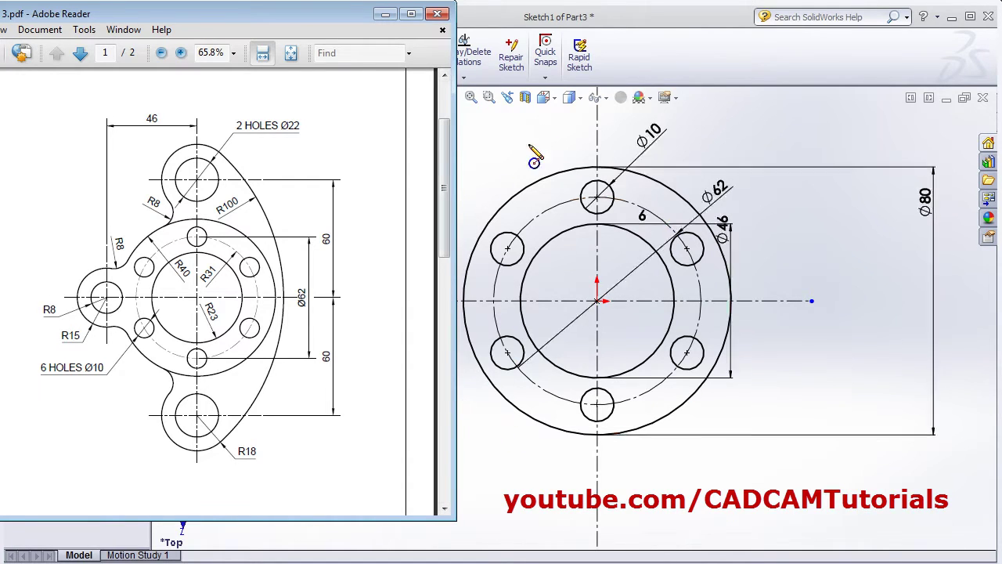
pyautogui.click(617, 27)
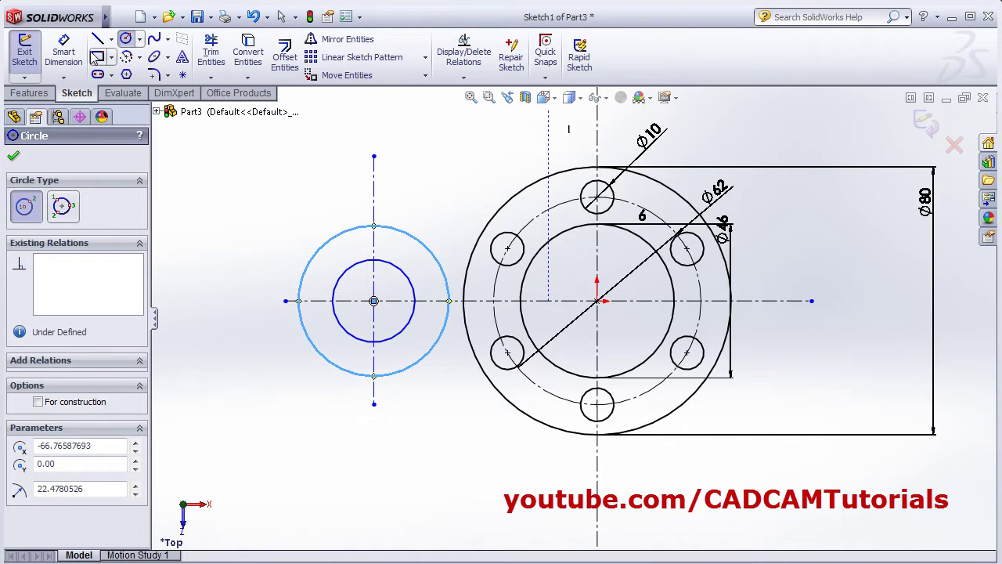
pyautogui.click(59, 51)
pyautogui.click(398, 338)
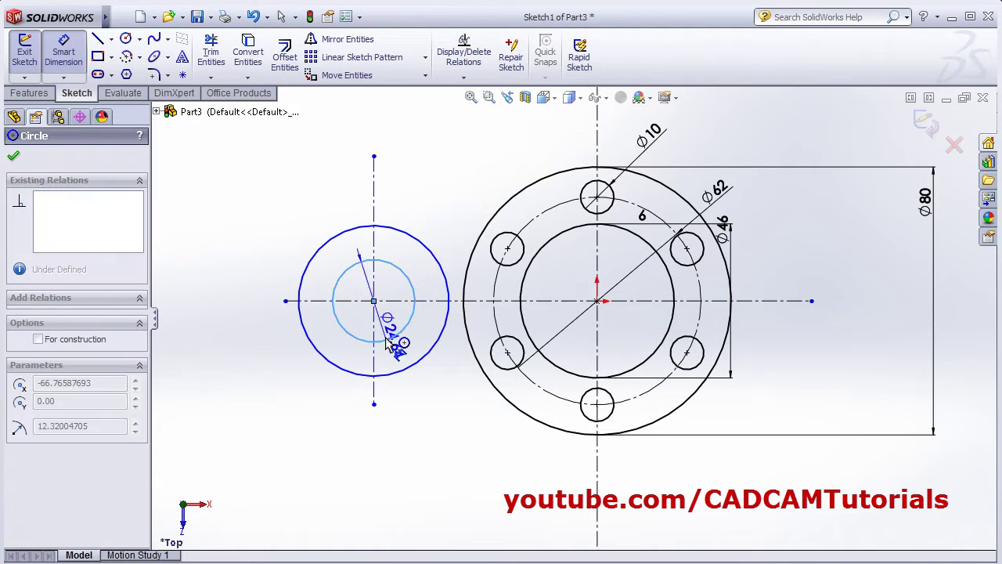
pyautogui.click(290, 427)
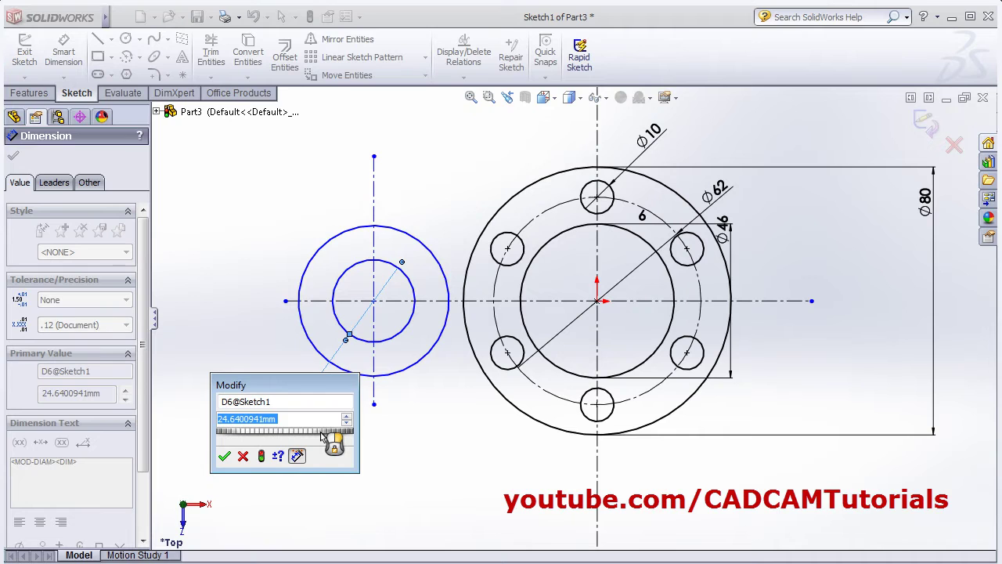
pyautogui.write('16')
pyautogui.press('Return')
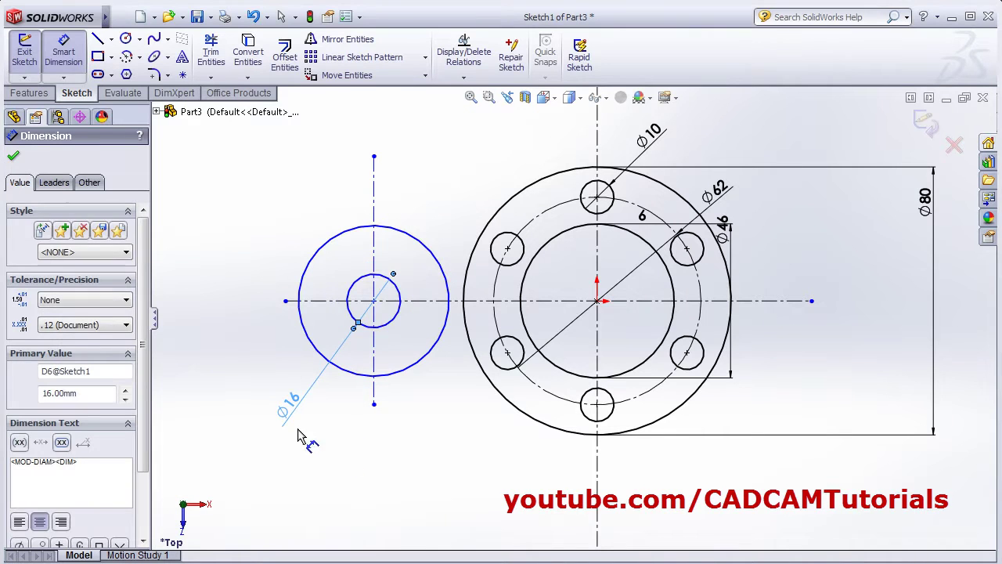
# Step: Dimension the outer circle of the left lug with a diameter of 30 mm
pyautogui.click(354, 376)
pyautogui.click(254, 328)
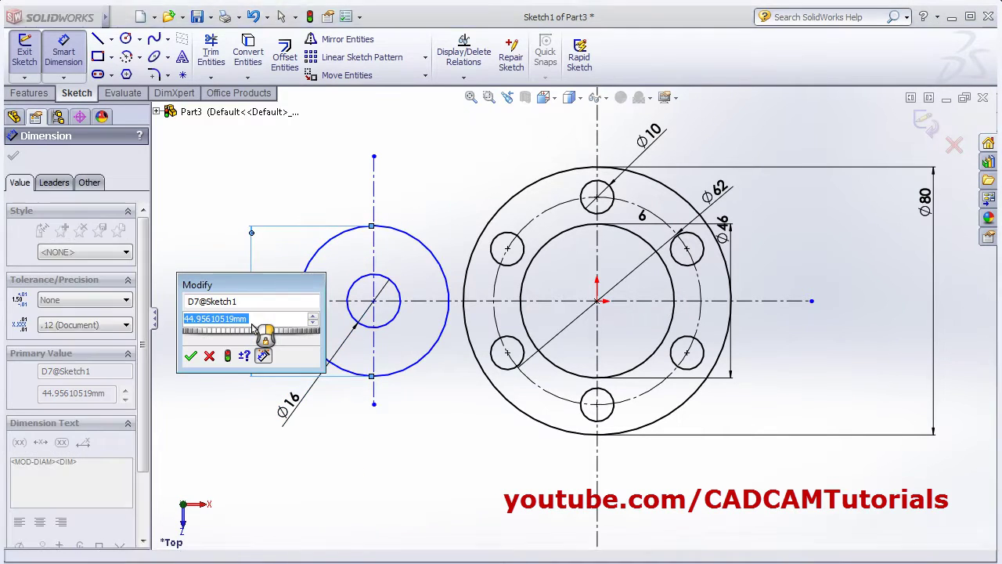
pyautogui.write('30')
pyautogui.press('Return')
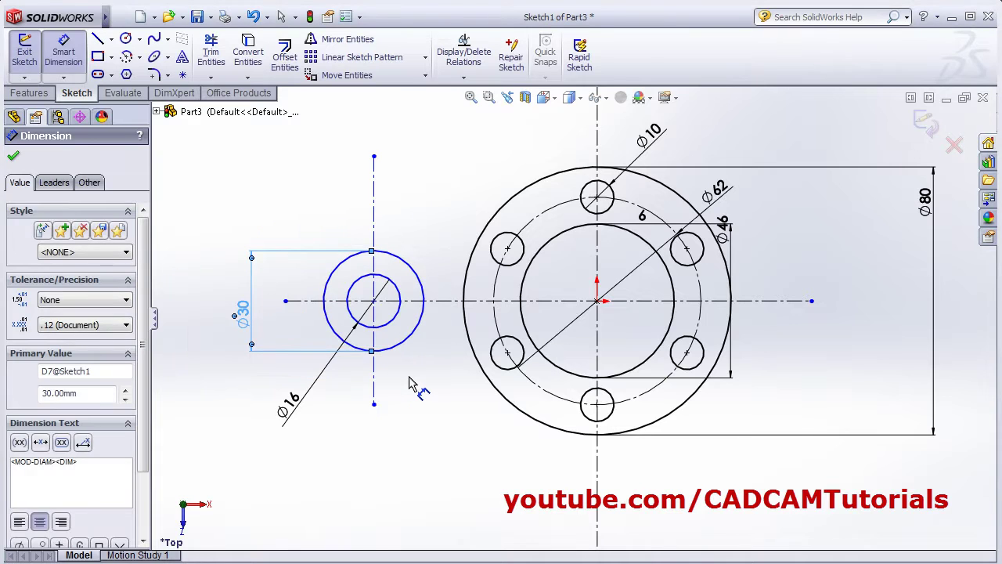
pyautogui.press('Escape')
# Step: Dimension the horizontal distance between the left lug's vertical centerline and the vertical centerline through the origin as 46 mm
pyautogui.click(64, 55)
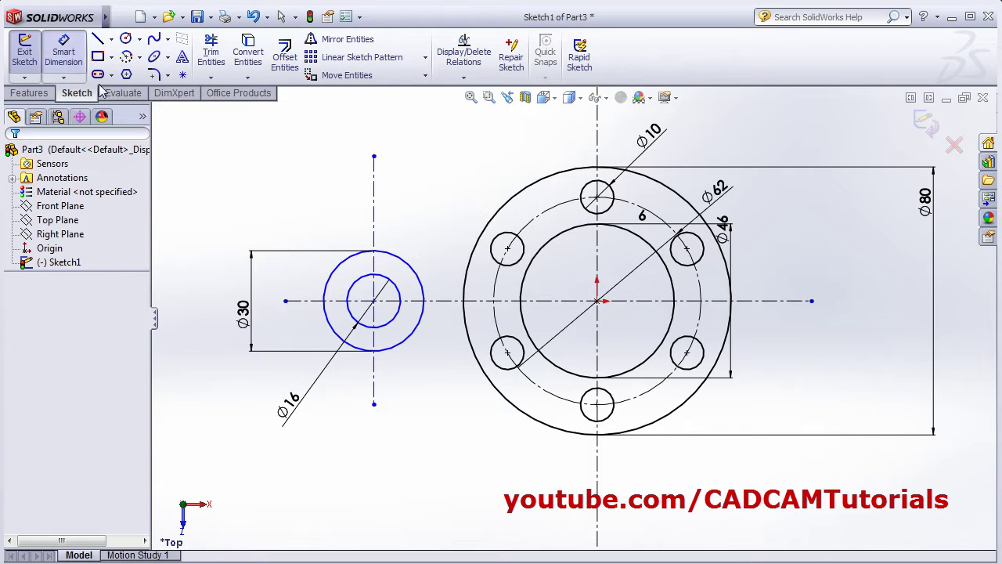
pyautogui.click(375, 390)
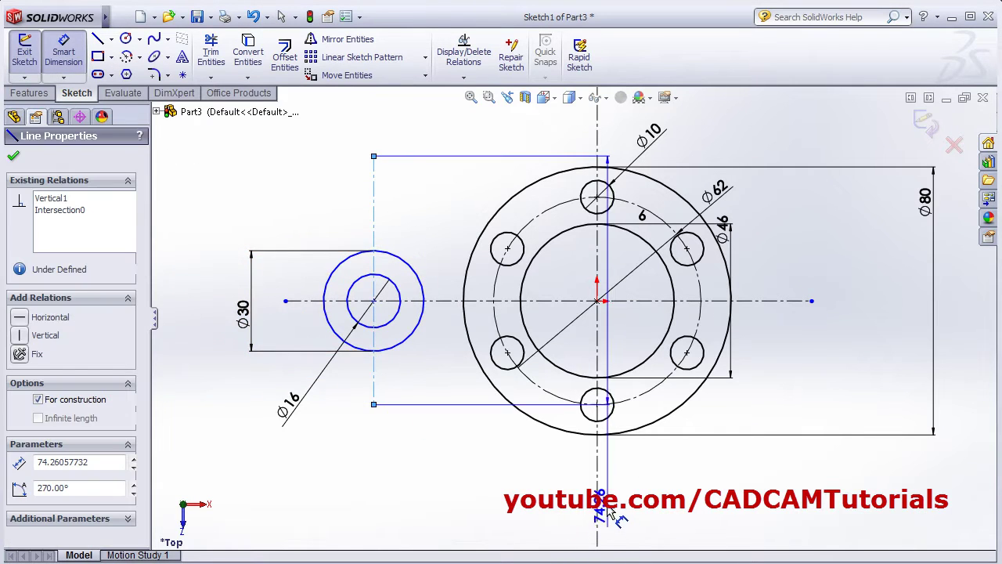
pyautogui.click(598, 502)
pyautogui.click(501, 491)
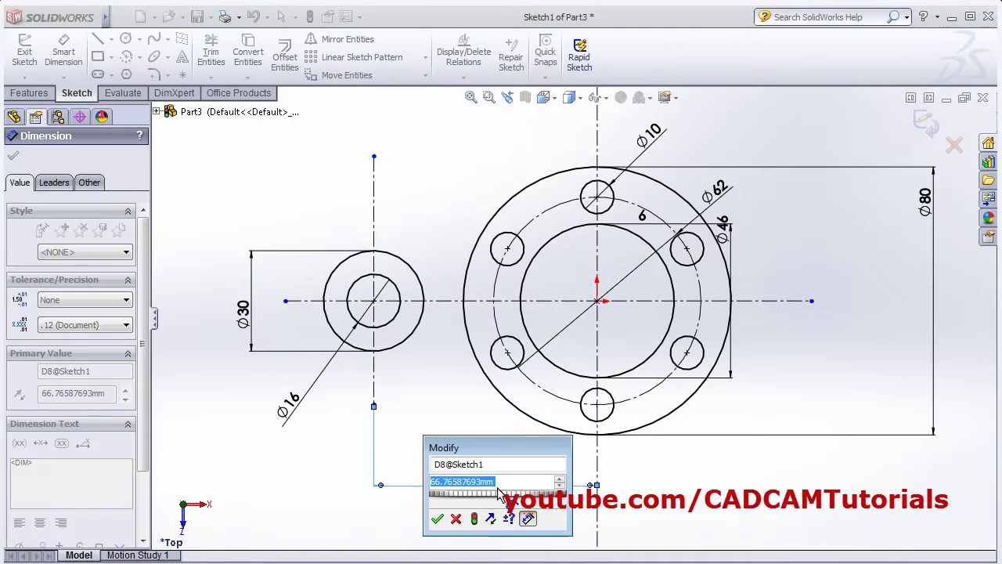
pyautogui.write('46')
pyautogui.press('Return')
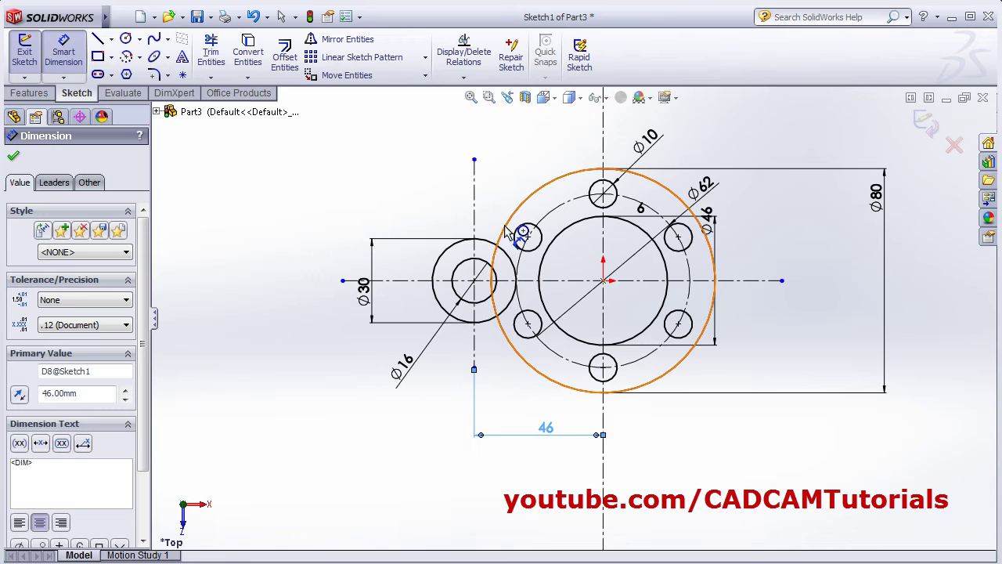
pyautogui.scroll(-5, 505, 258)
pyautogui.press('Escape')
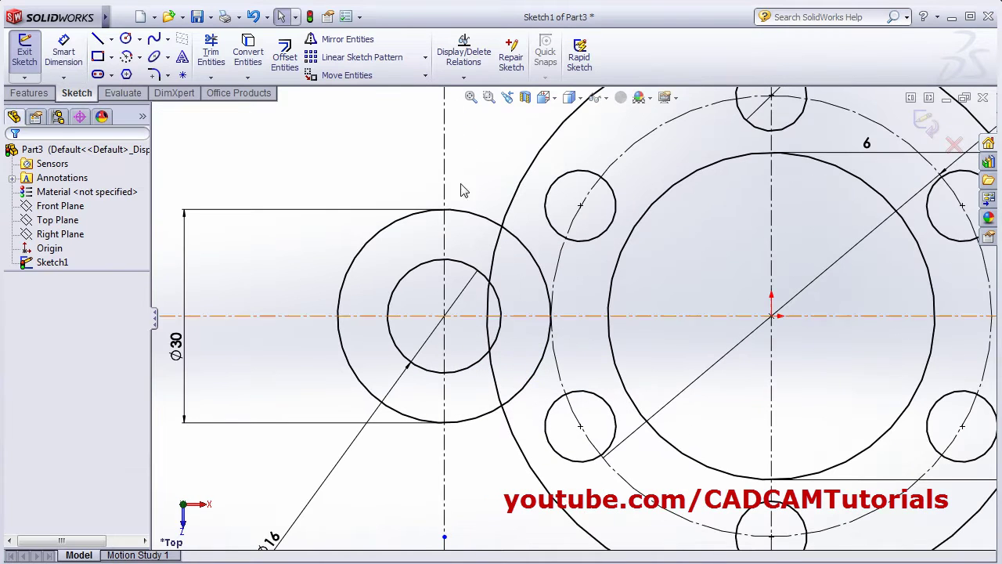
# Step: Trim the overlapping arcs where the 30 mm lug circle crosses the 80 mm outer circle, joining both into one outline
pyautogui.click(211, 52)
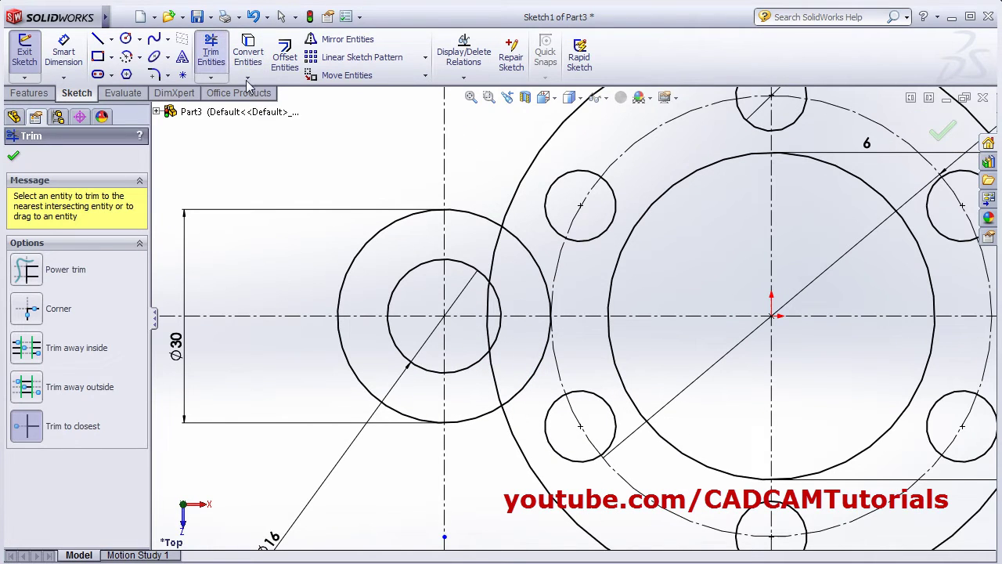
pyautogui.click(529, 254)
pyautogui.click(540, 370)
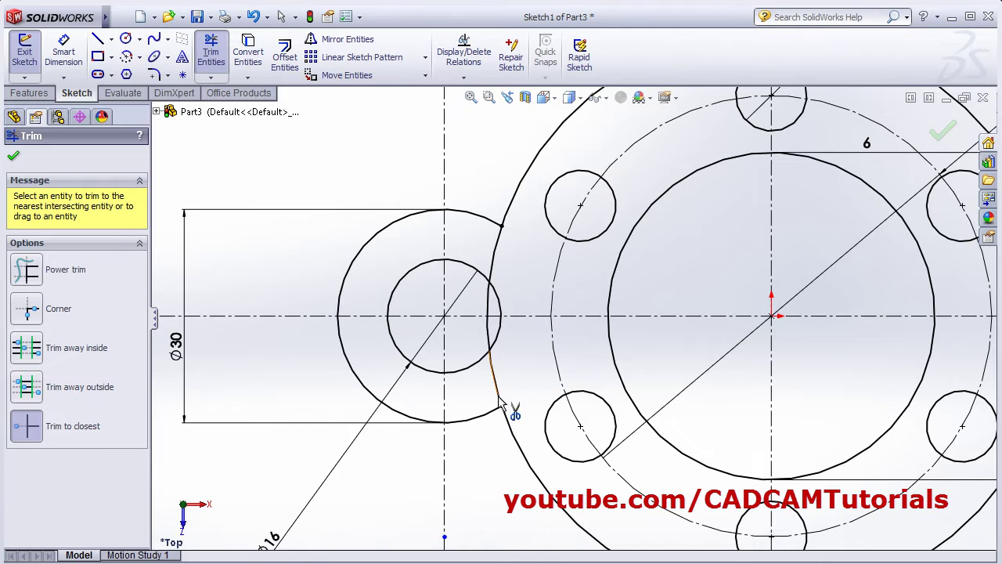
pyautogui.click(495, 338)
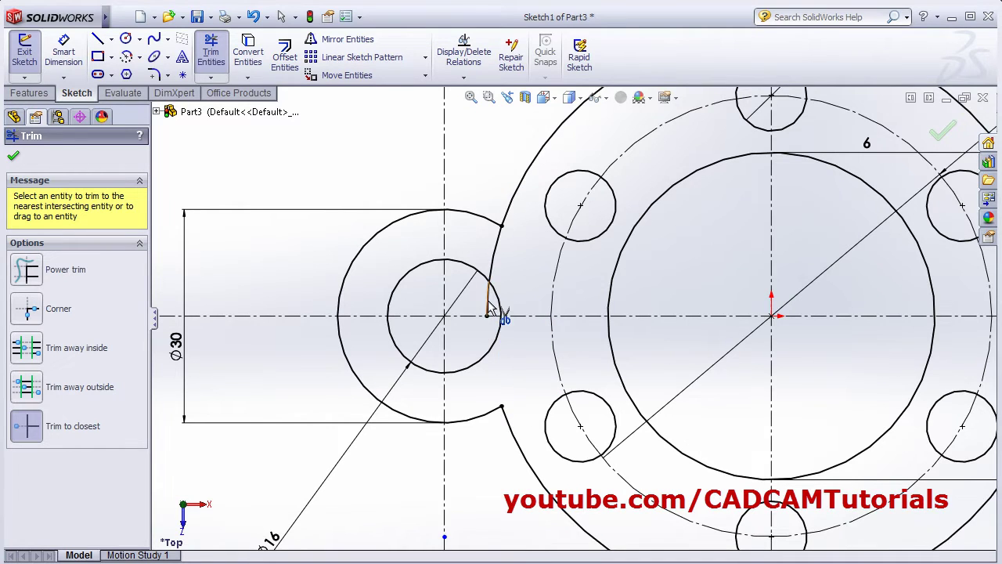
pyautogui.click(494, 255)
pyautogui.press('Escape')
pyautogui.press('z')
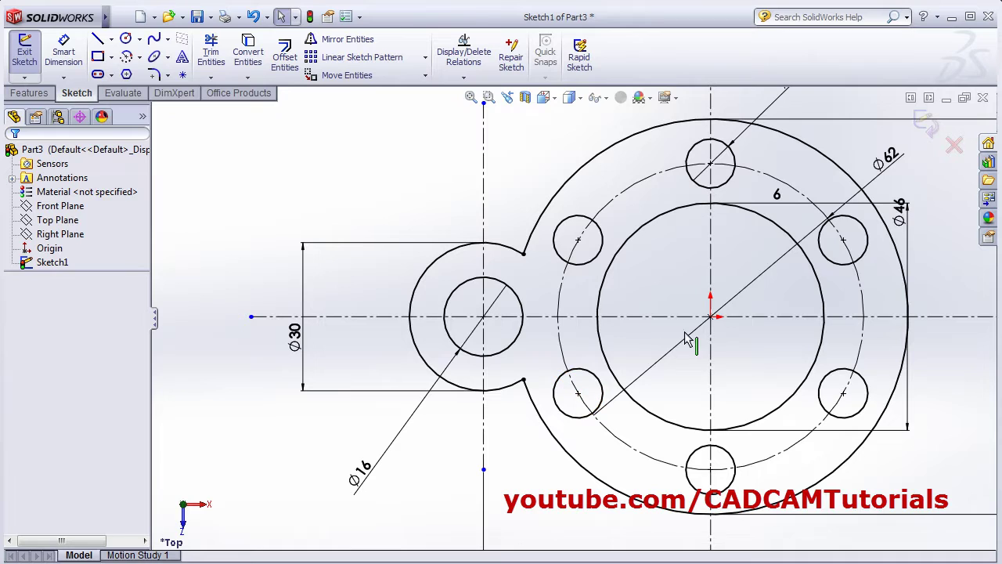
# Step: Turn on the display of sketch relations in the graphics area
pyautogui.click(609, 99)
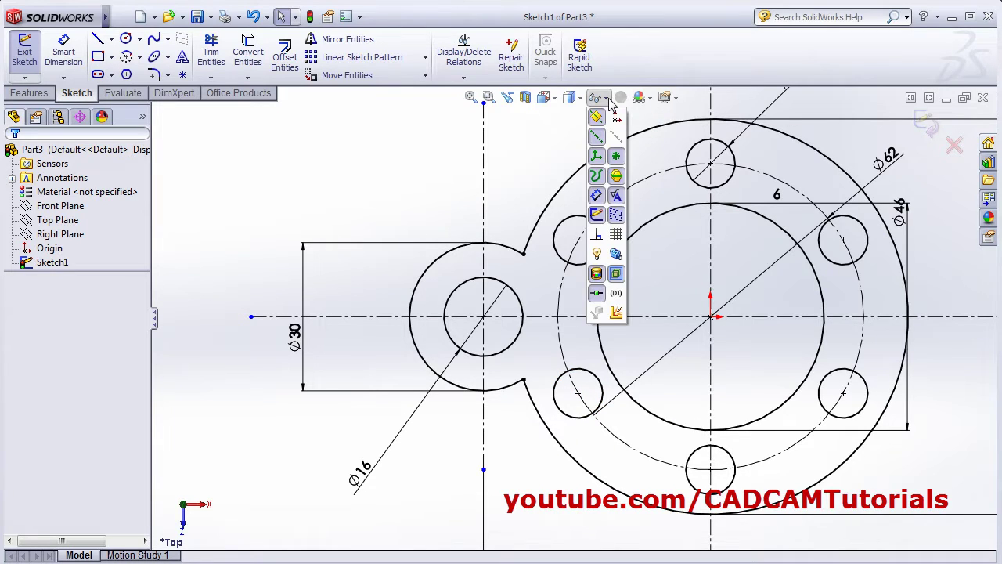
pyautogui.click(597, 236)
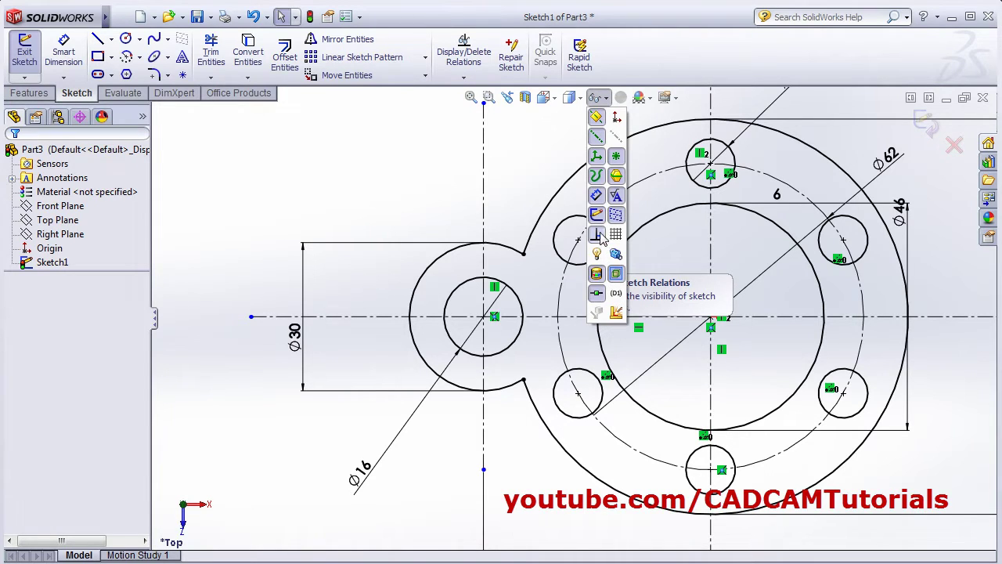
pyautogui.click(596, 236)
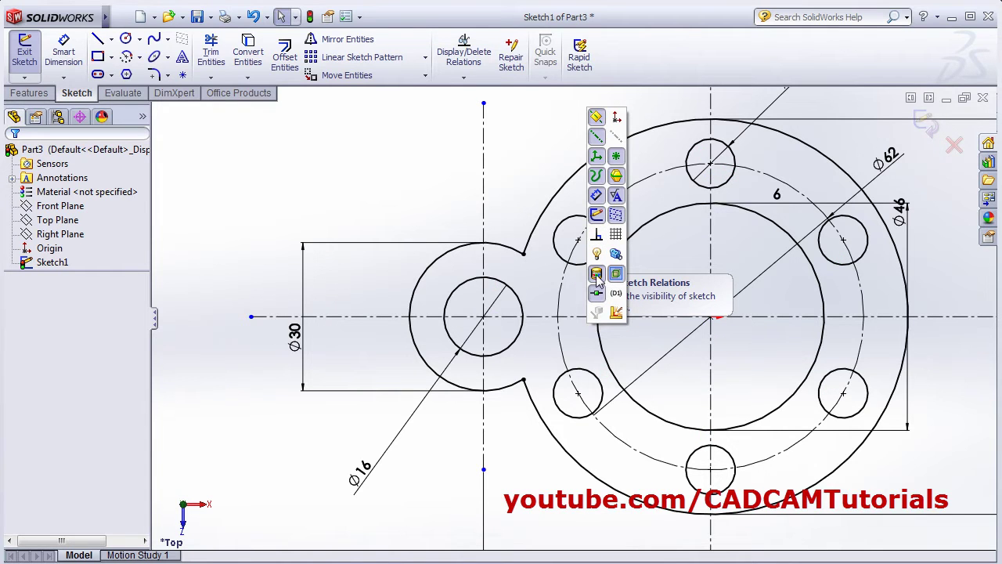
pyautogui.click(596, 237)
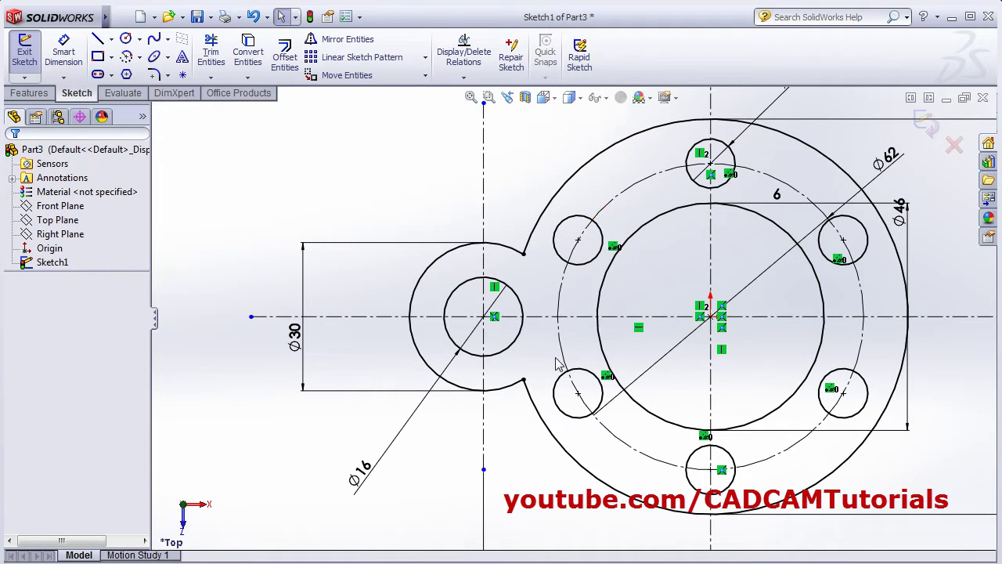
pyautogui.scroll(-3, 653, 264)
pyautogui.scroll(5, 608, 269)
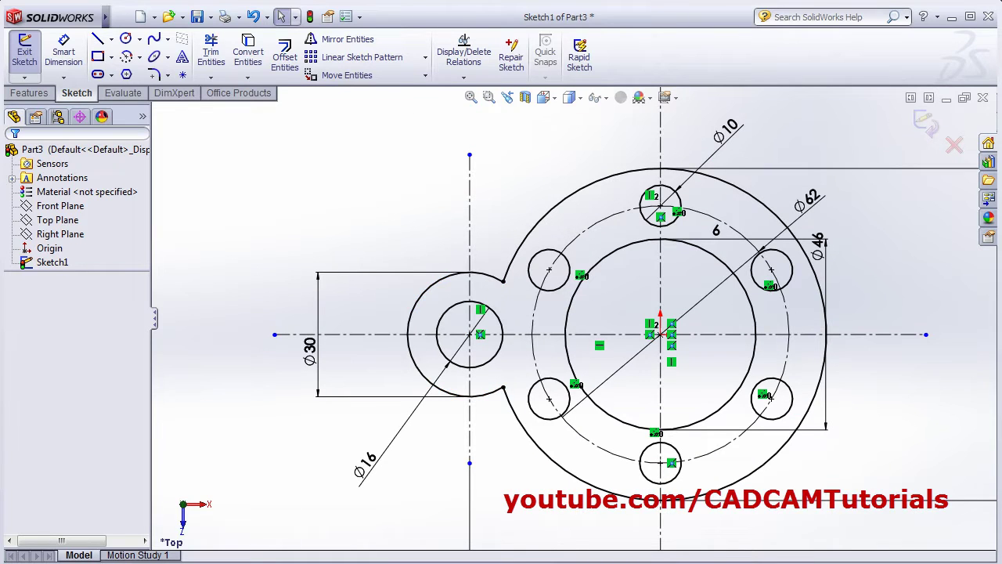
# Step: Consult the PDF drawing and add 8 mm sketch fillets at both corners between the left lug and the outer circle
pyautogui.hotkey('alt', 'Tab')
pyautogui.hotkey('alt', 'Tab')
pyautogui.click(155, 76)
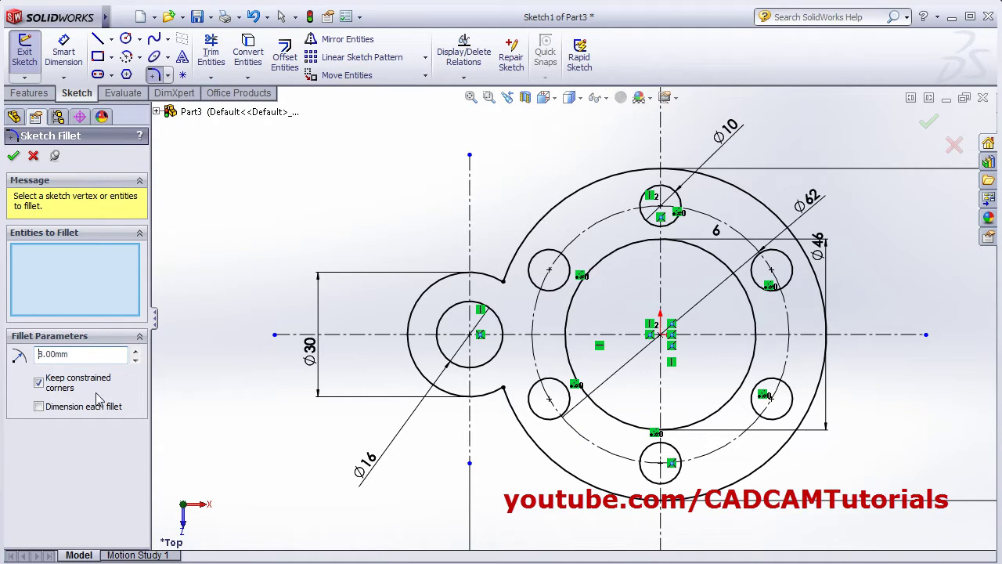
pyautogui.click(501, 285)
pyautogui.click(511, 269)
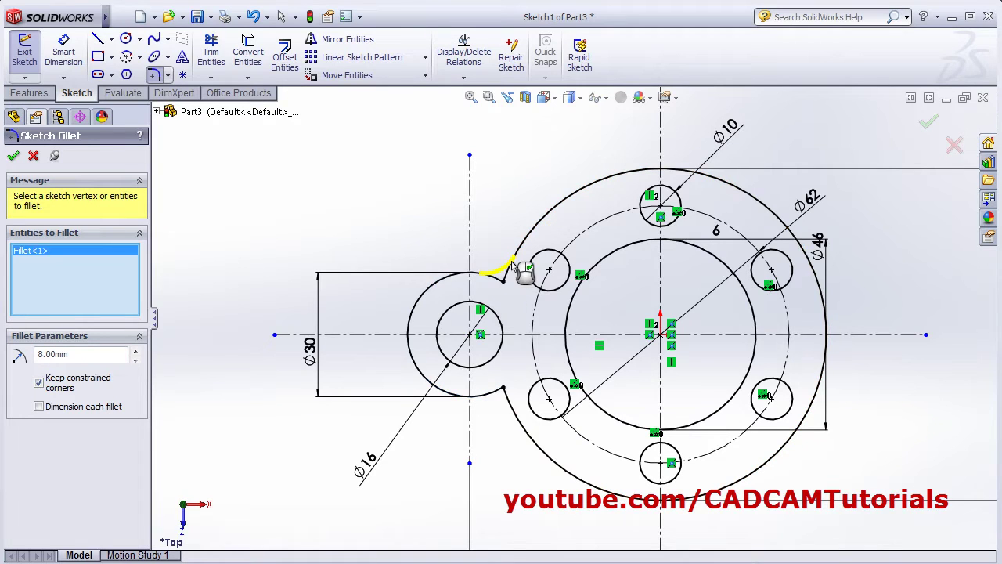
pyautogui.click(489, 399)
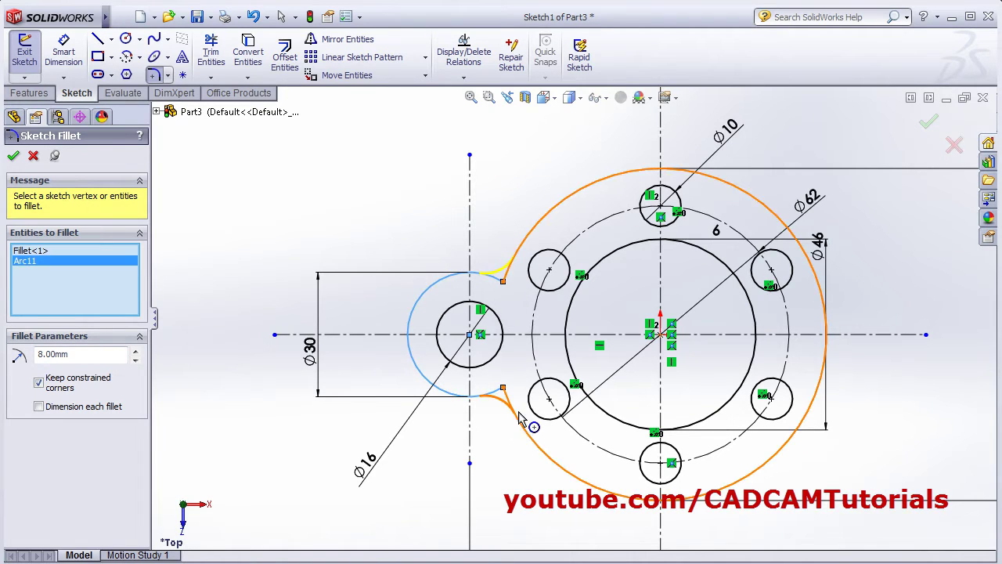
pyautogui.click(520, 425)
pyautogui.click(13, 156)
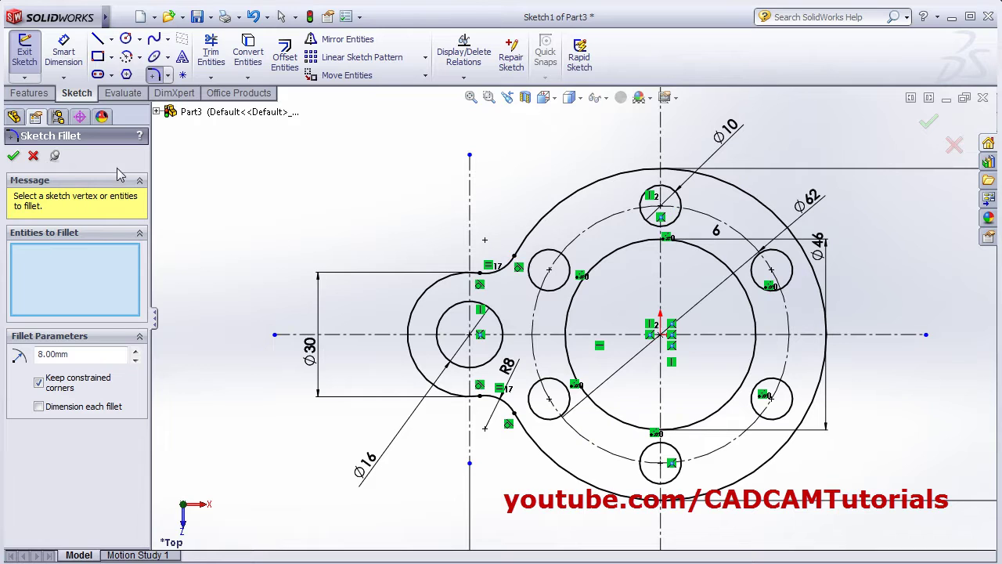
# Step: Sketch a horizontal centerline across the vertical centerline, about 71 mm above the origin
pyautogui.scroll(3, 701, 305)
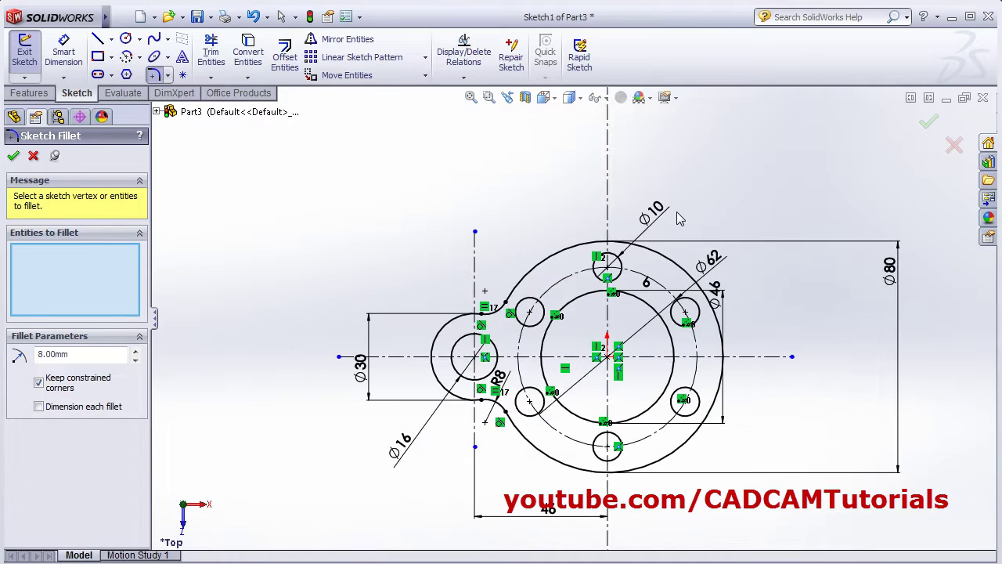
pyautogui.click(112, 39)
pyautogui.click(124, 72)
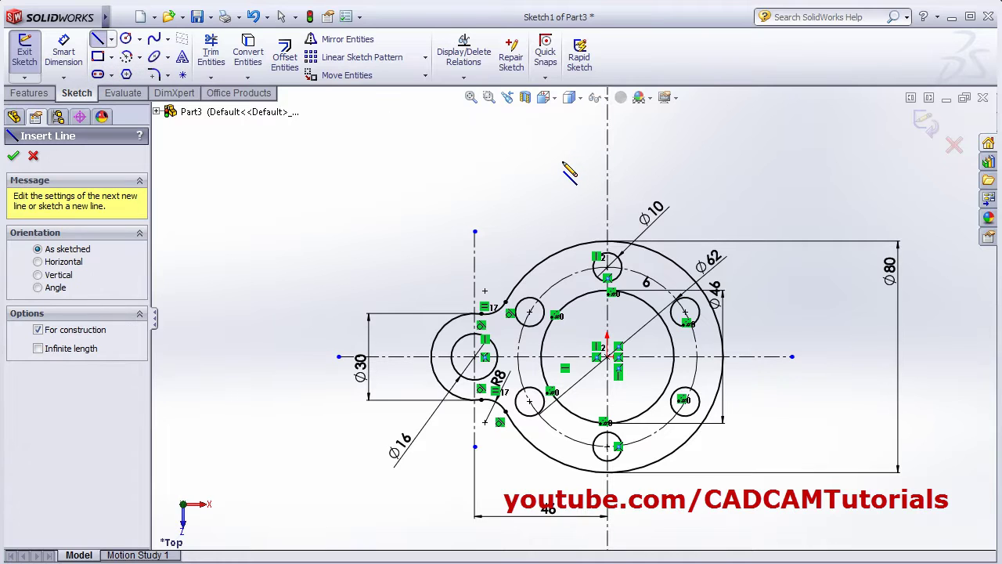
pyautogui.click(531, 152)
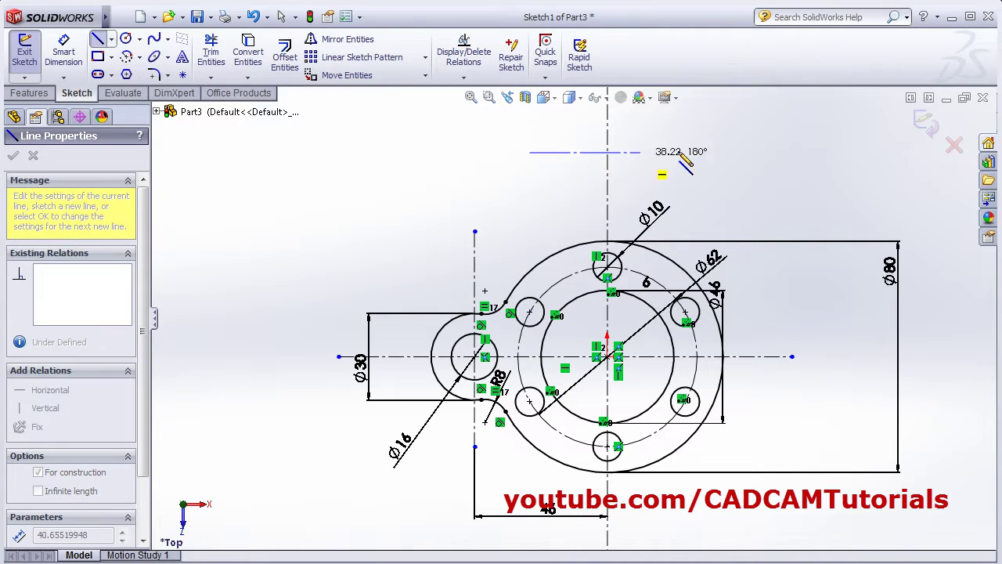
pyautogui.click(691, 152)
pyautogui.press('Escape')
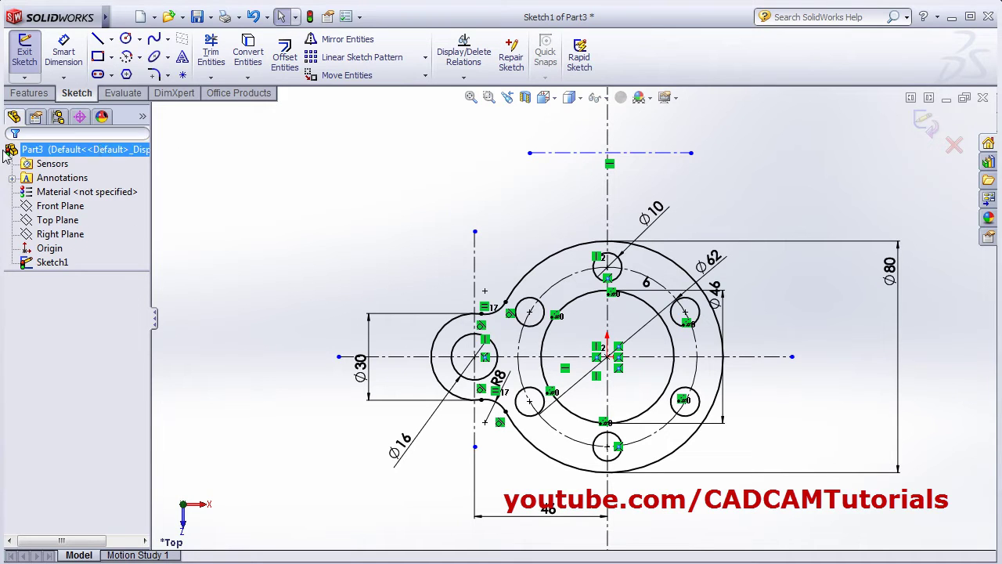
# Step: Sketch two concentric circles, about 21.5 mm and 38 mm in diameter, where the upper horizontal centerline crosses the vertical centerline
pyautogui.click(126, 39)
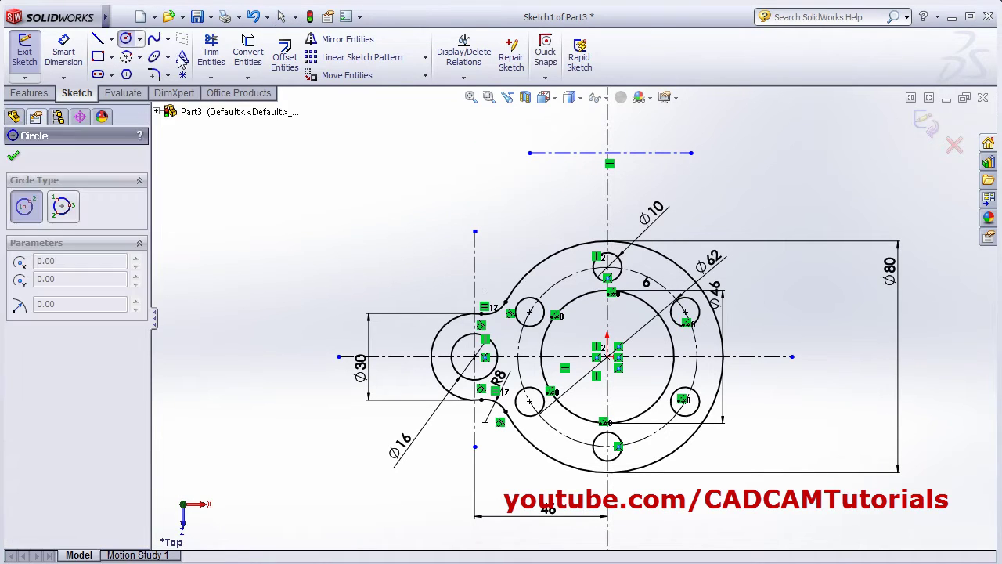
pyautogui.click(608, 152)
pyautogui.click(631, 173)
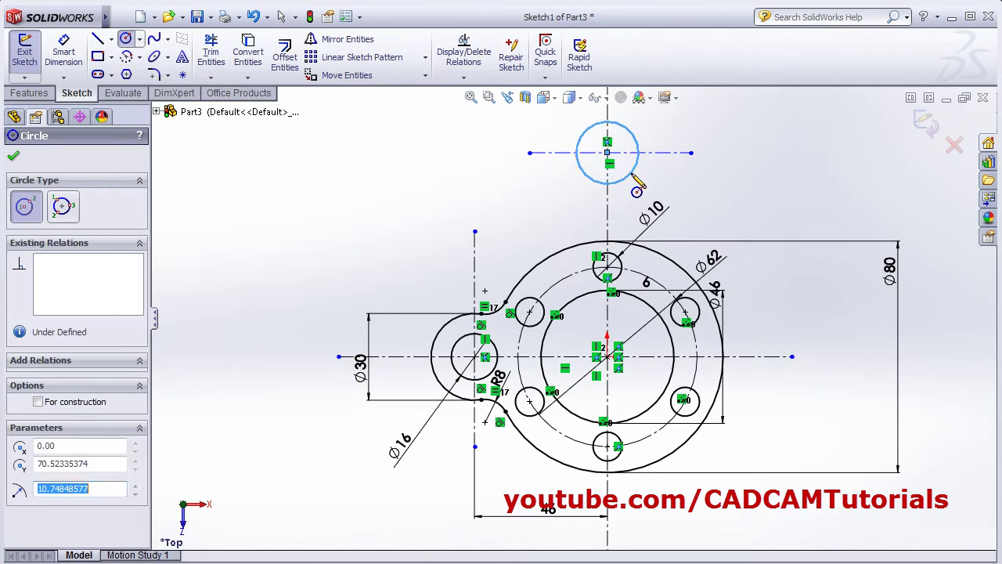
pyautogui.moveTo(655, 175)
pyautogui.keyDown('ctrl'); pyautogui.mouseDown(button='middle')
pyautogui.moveTo(575, 238)
pyautogui.moveTo(552, 290)
pyautogui.mouseUp(button='middle'); pyautogui.keyUp('ctrl')
pyautogui.click(500, 255)
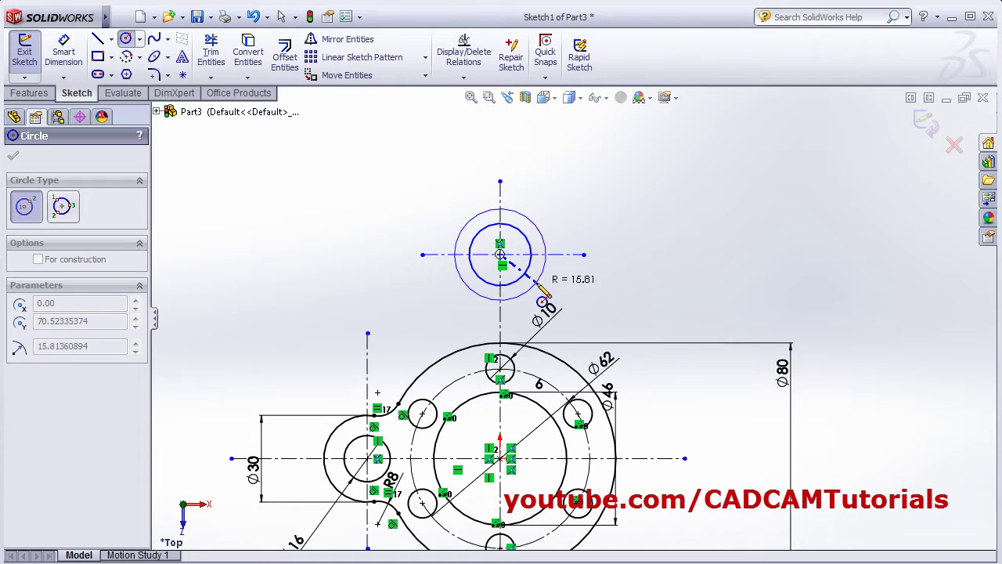
pyautogui.click(550, 296)
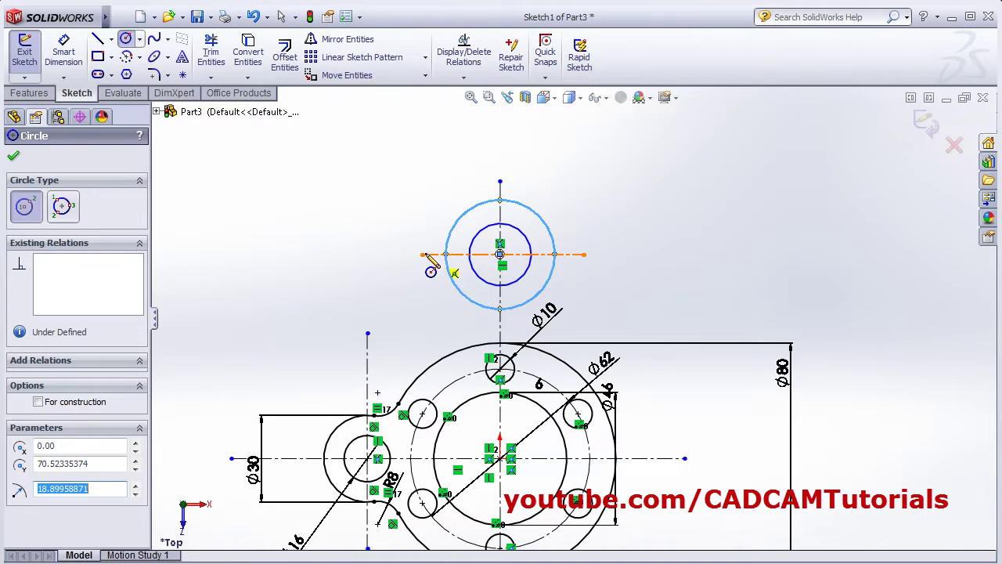
pyautogui.press('Escape')
# Step: Consult the PDF drawing and dimension the upper lug's horizontal centerline 60 mm above the main horizontal centerline
pyautogui.hotkey('alt', 'Tab')
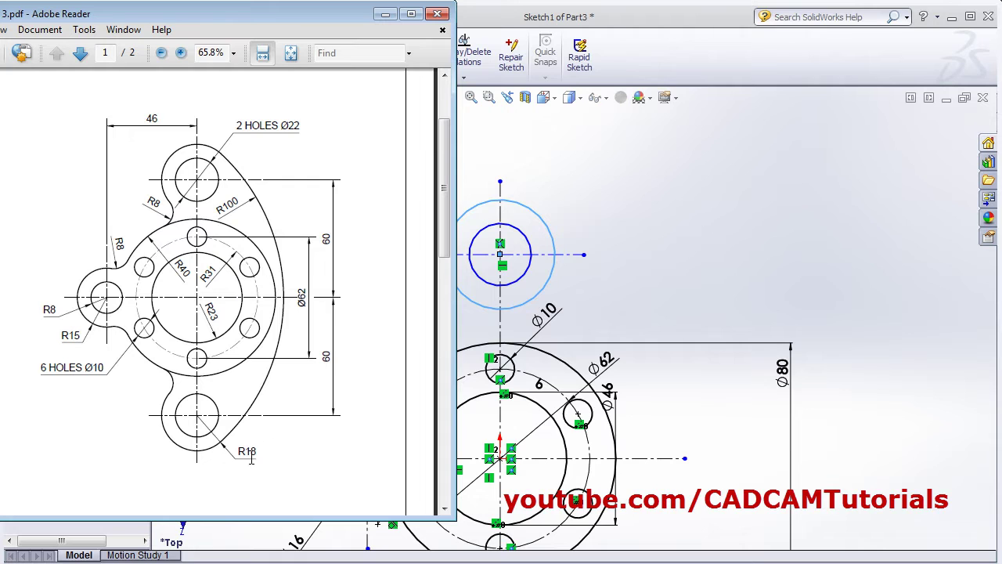
pyautogui.click(623, 254)
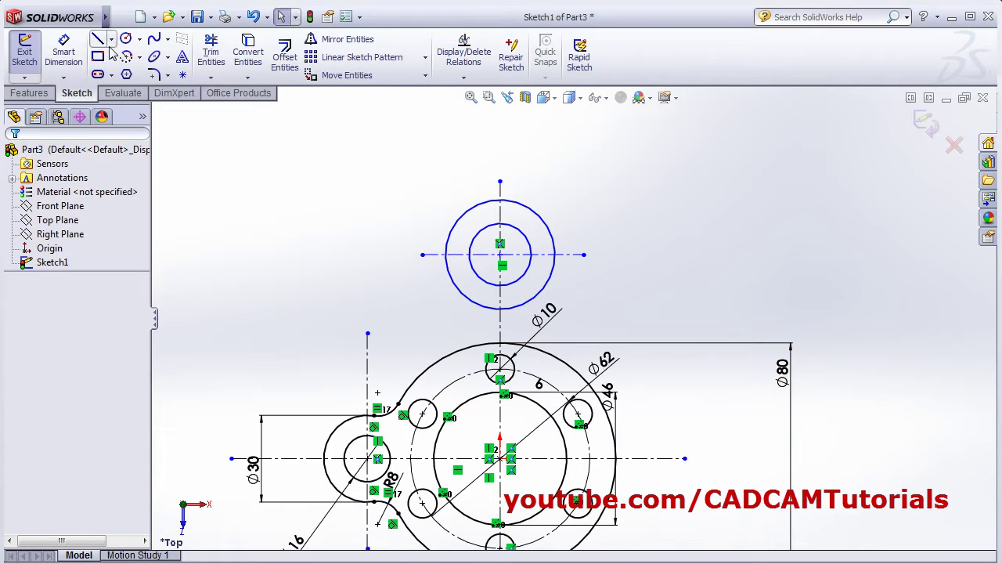
pyautogui.click(66, 57)
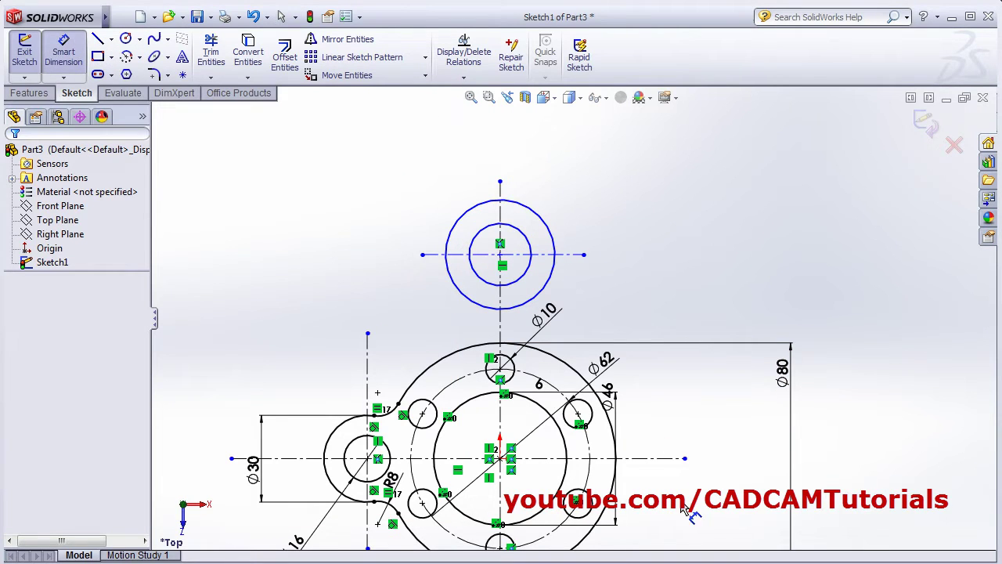
pyautogui.click(656, 459)
pyautogui.click(580, 253)
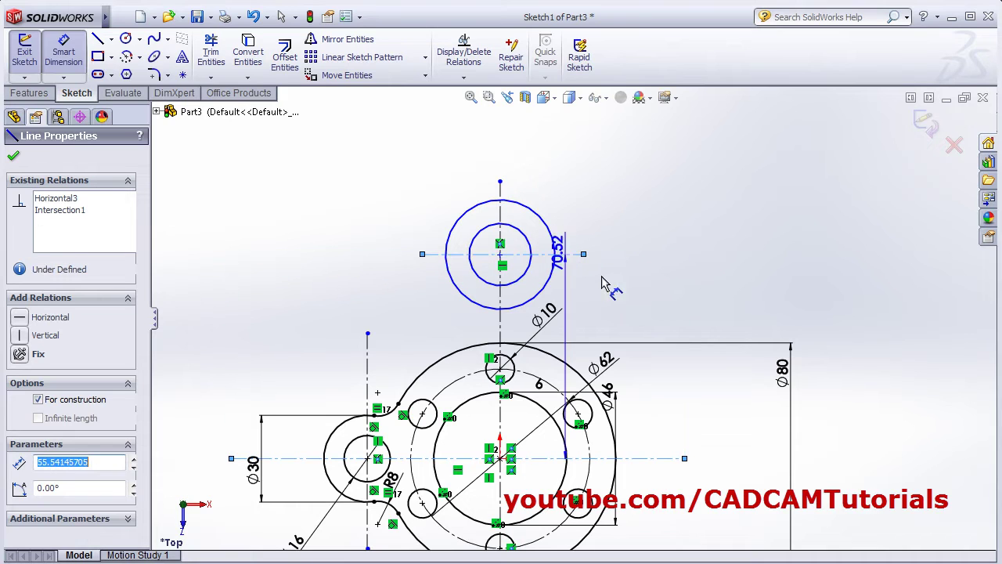
pyautogui.click(709, 382)
pyautogui.write('60')
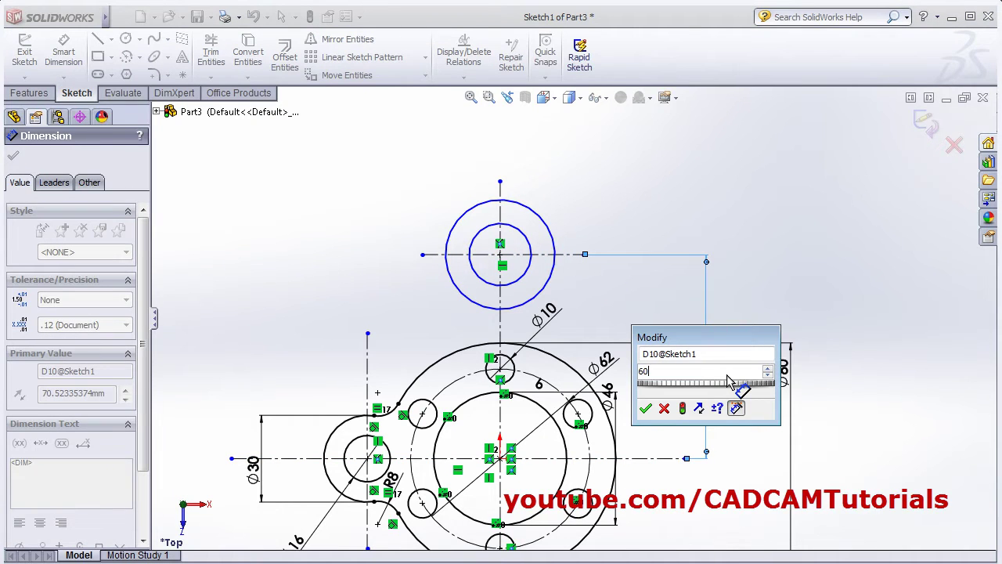
pyautogui.press('Return')
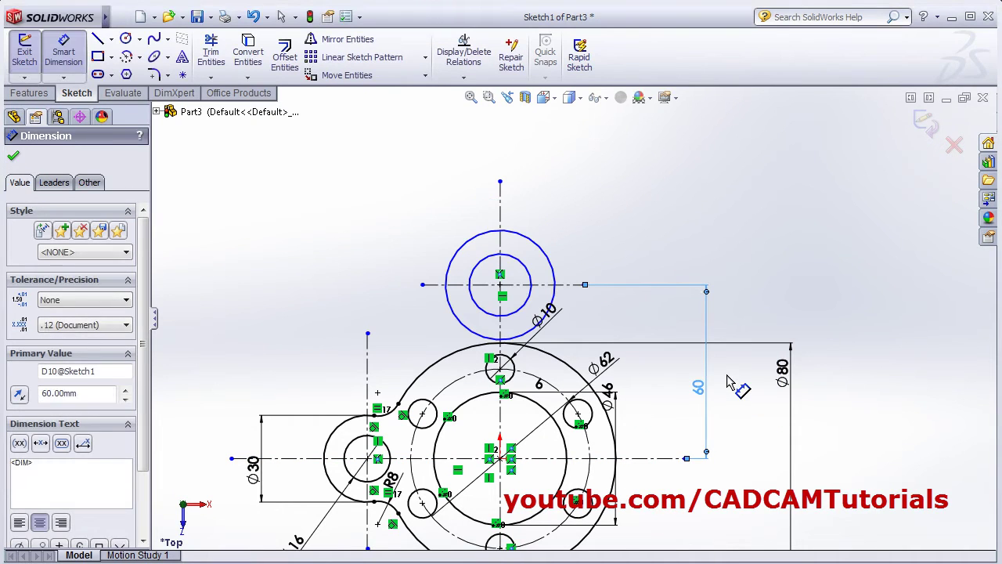
# Step: Check the hole size in the PDF drawing and set the upper lug's inner circle diameter to 22 mm
pyautogui.click(523, 268)
pyautogui.click(586, 228)
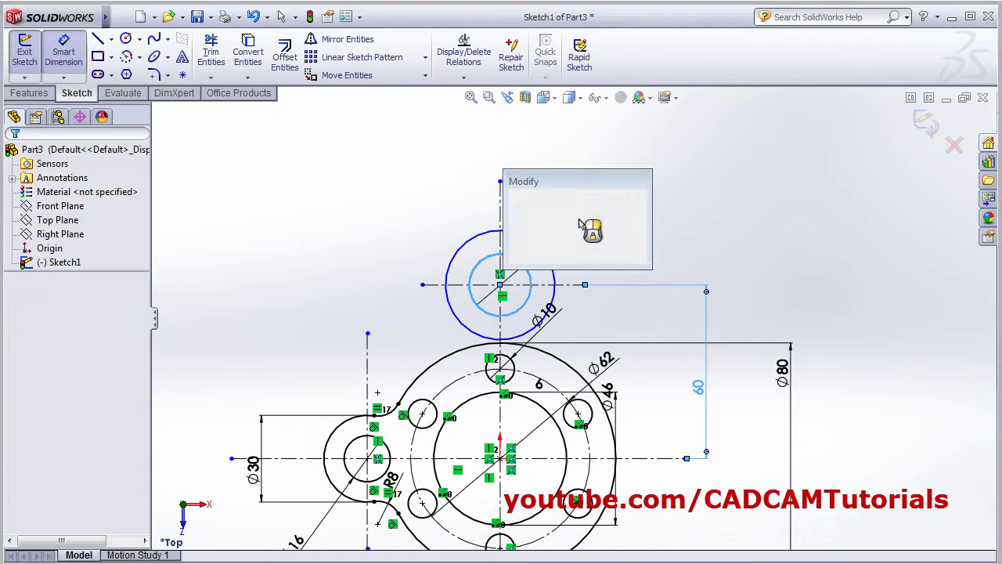
pyautogui.hotkey('alt', 'Tab')
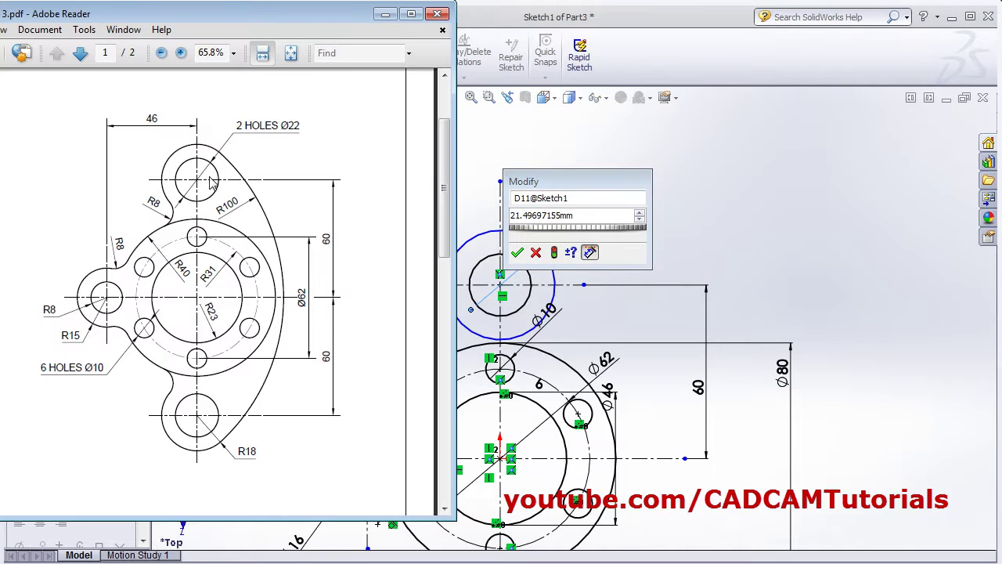
pyautogui.hotkey('alt', 'Tab')
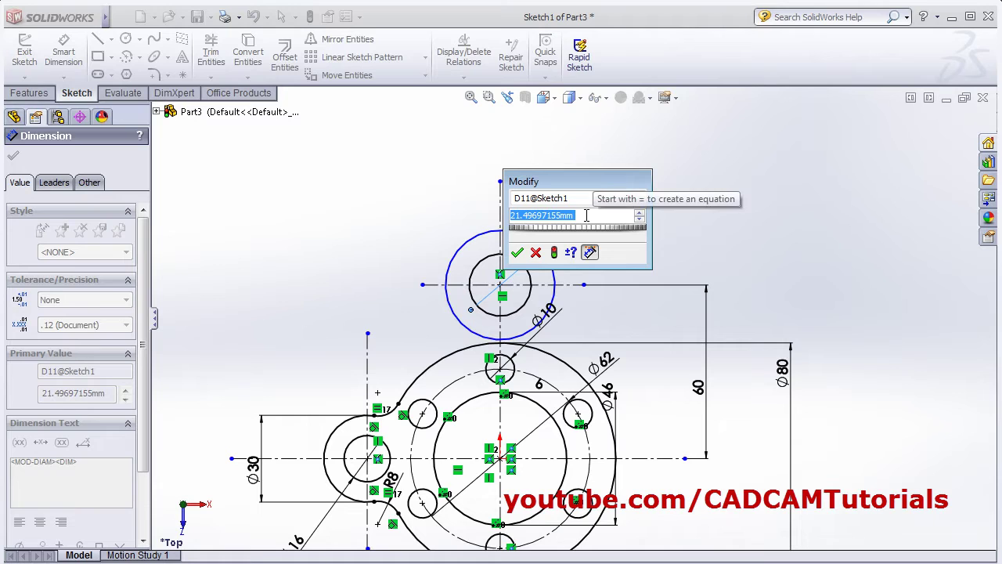
pyautogui.write('22')
pyautogui.press('Return')
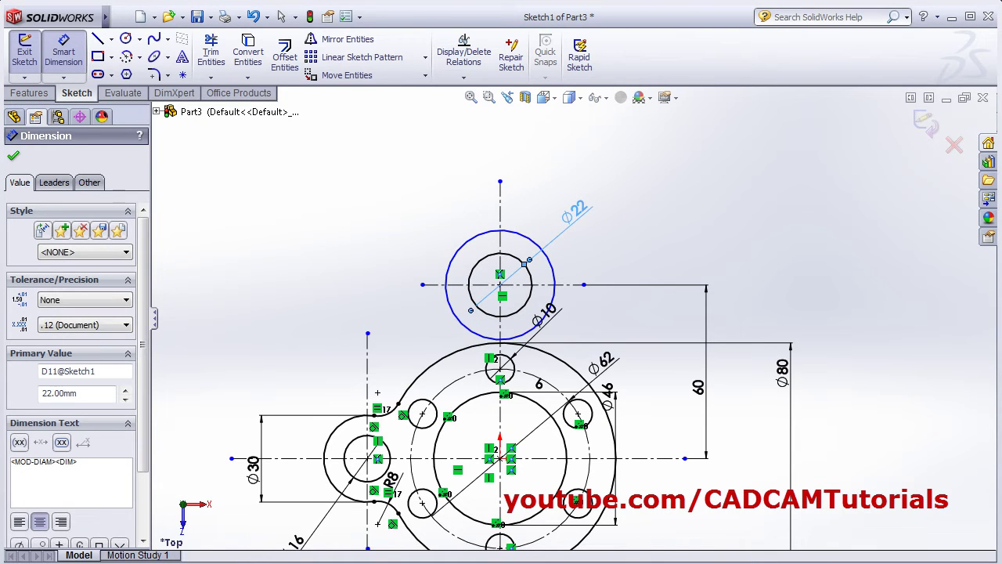
# Step: Check the lug radius in the PDF drawing and set the upper lug's outer circle diameter to 36 mm
pyautogui.hotkey('alt', 'Tab')
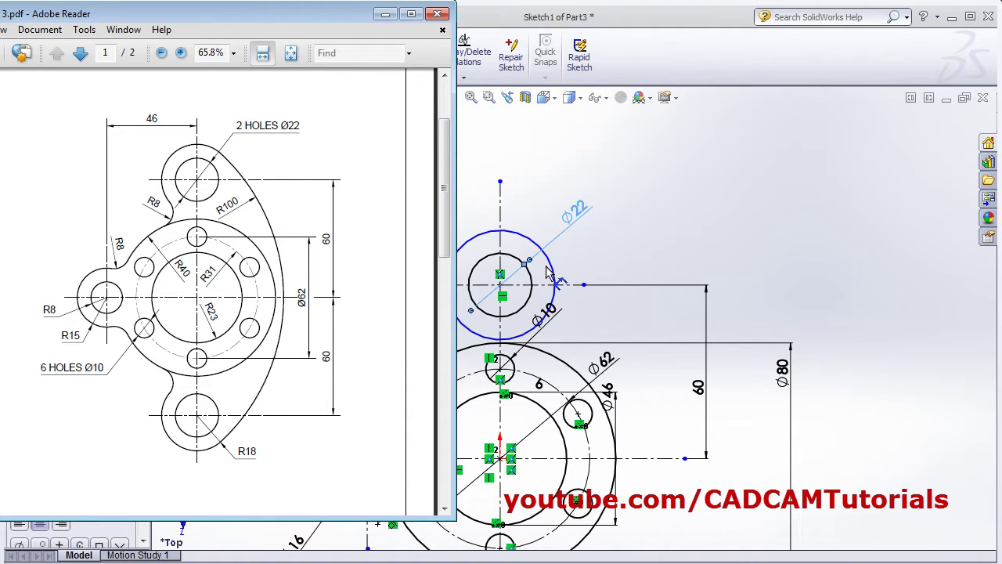
pyautogui.hotkey('alt', 'Tab')
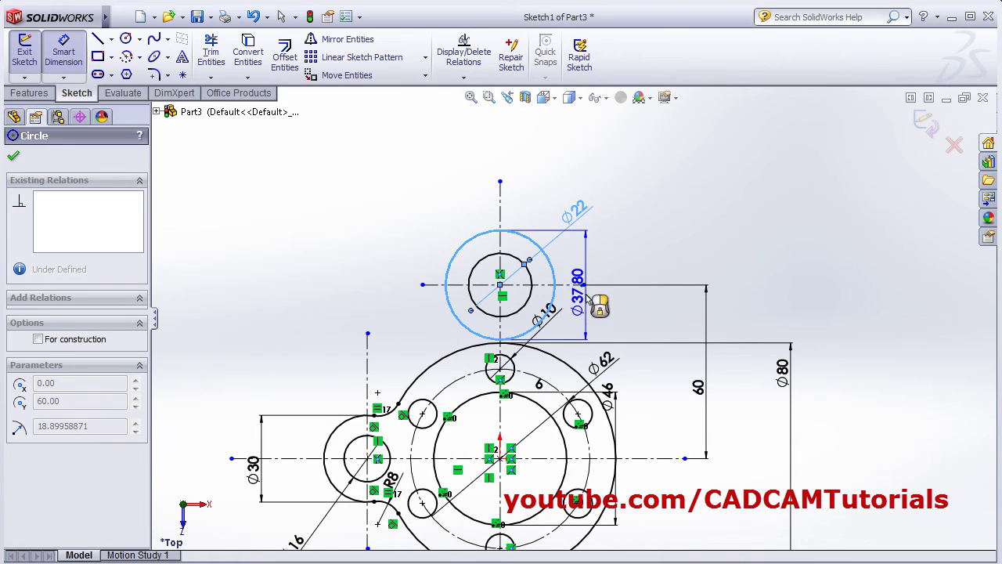
pyautogui.click(602, 307)
pyautogui.write('36')
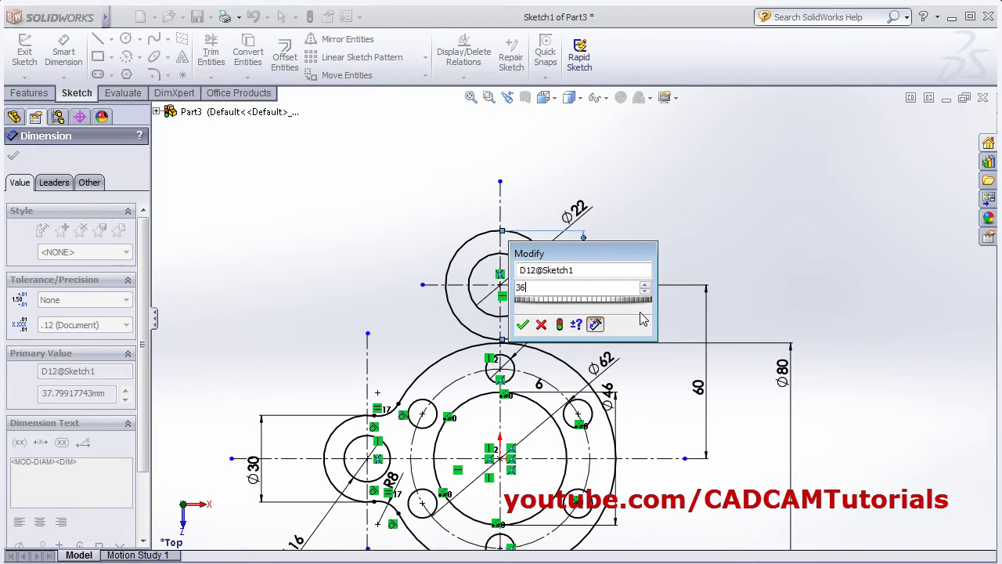
pyautogui.press('Return')
pyautogui.press('Escape')
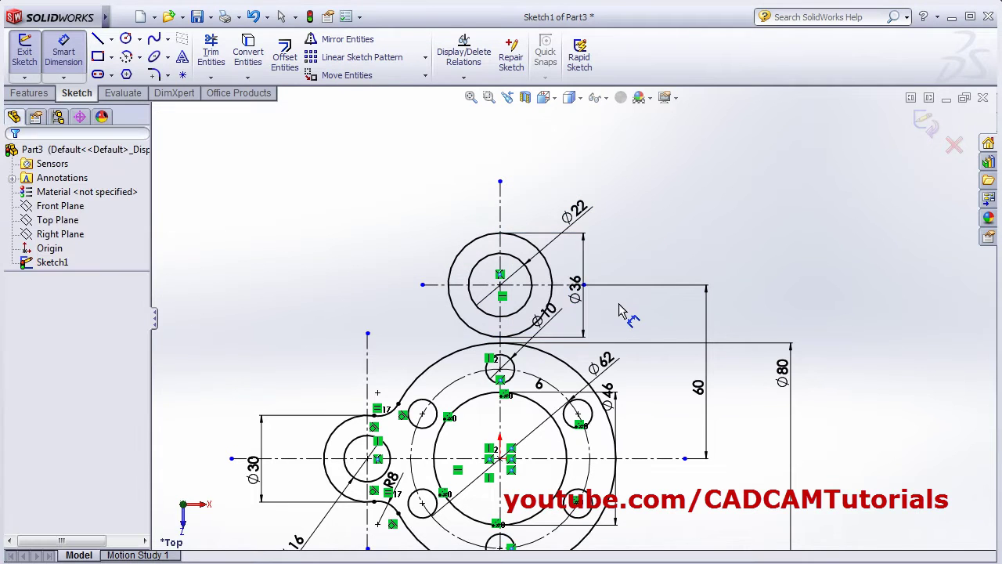
pyautogui.press('Escape')
# Step: Mirror the upper lug's two circles and its horizontal centerline about the main horizontal centerline, keeping the originals
pyautogui.scroll(-3, 631, 323)
pyautogui.scroll(5, 602, 392)
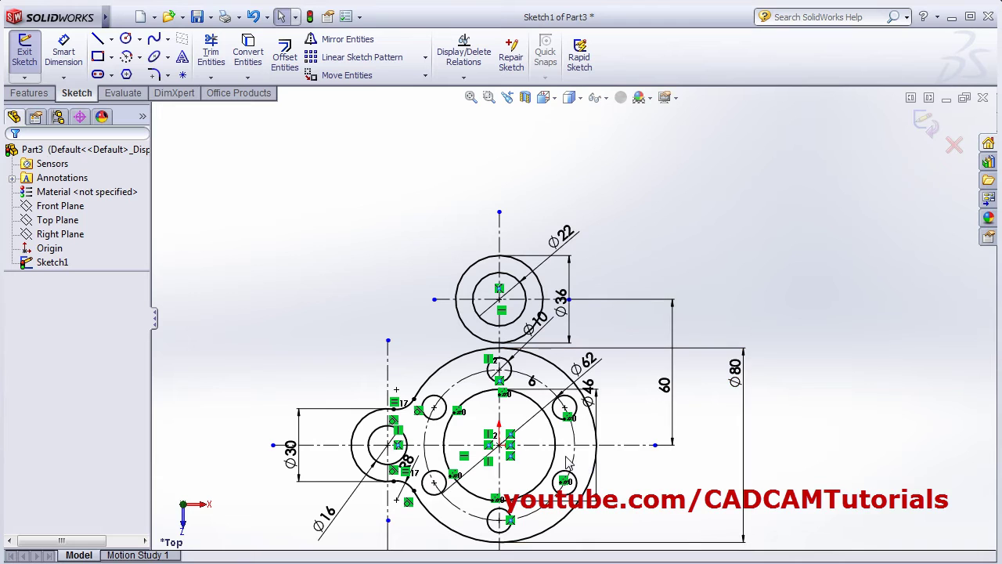
pyautogui.keyDown('ctrl'); pyautogui.moveTo(565, 454); pyautogui.dragTo(530, 337, button='middle'); pyautogui.keyUp('ctrl')
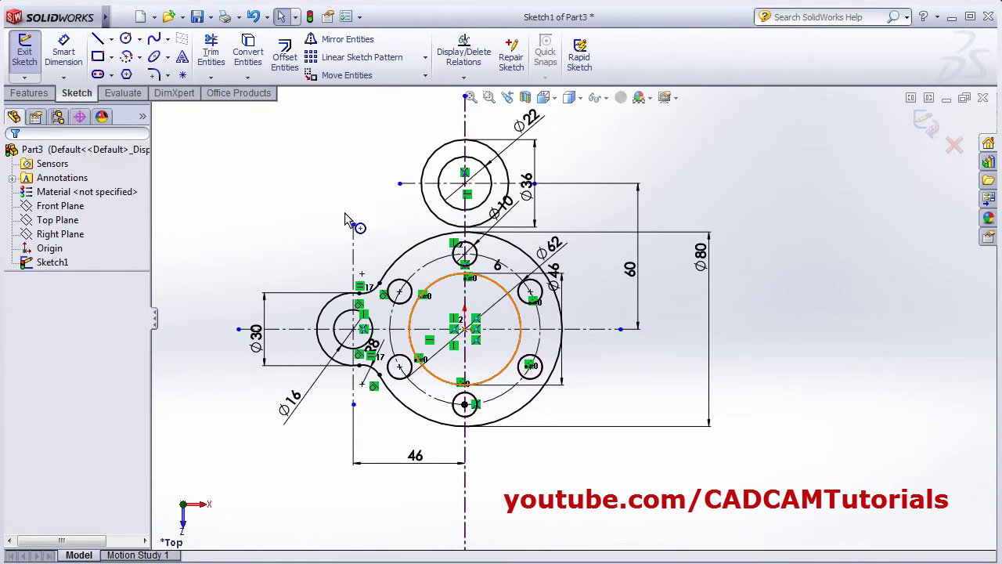
pyautogui.click(342, 41)
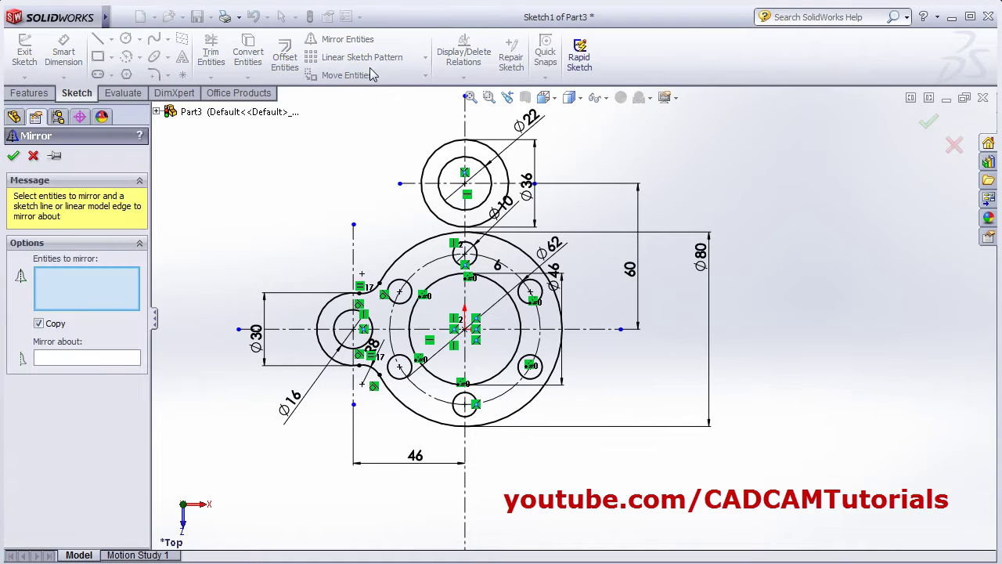
pyautogui.click(481, 224)
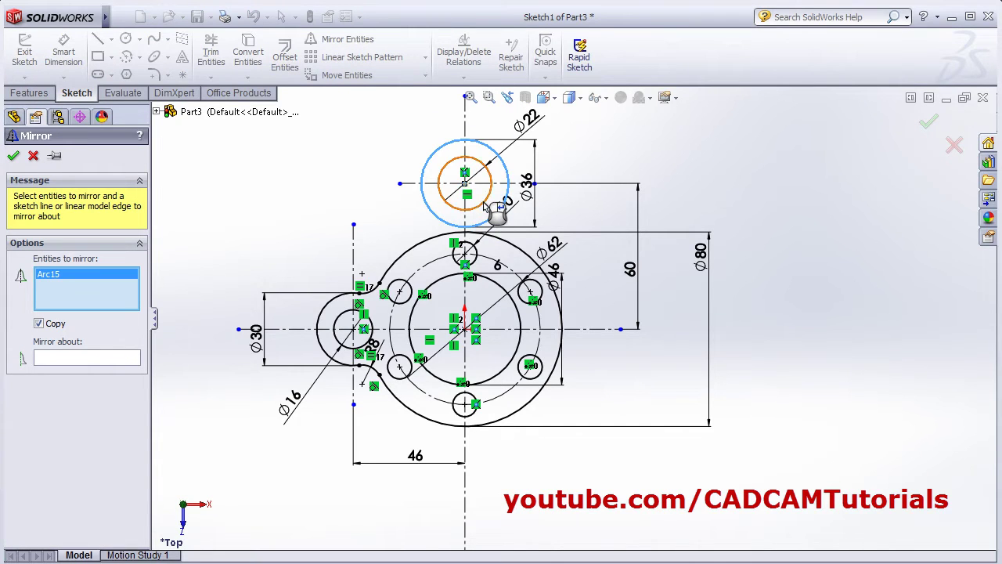
pyautogui.click(487, 199)
pyautogui.click(482, 185)
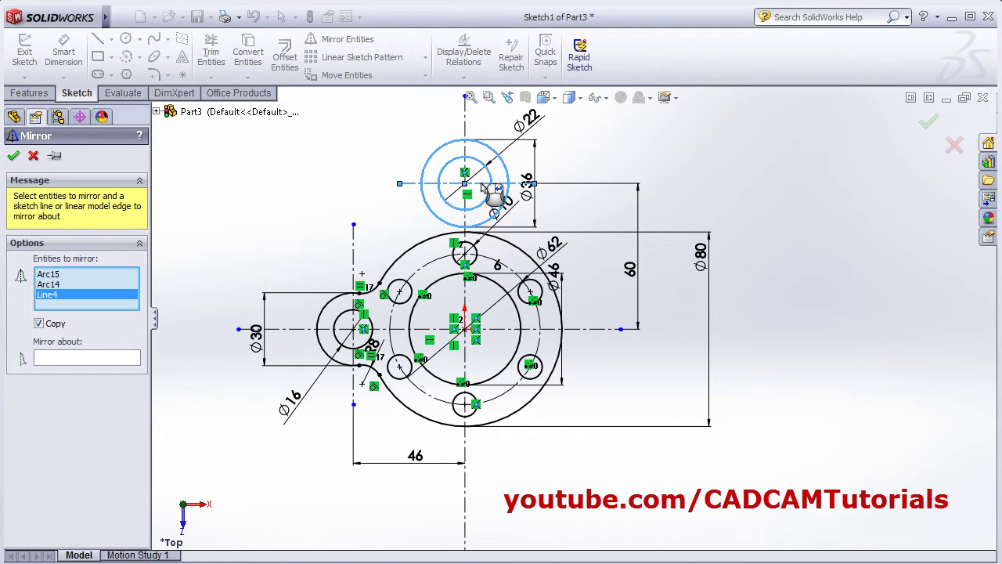
pyautogui.click(51, 361)
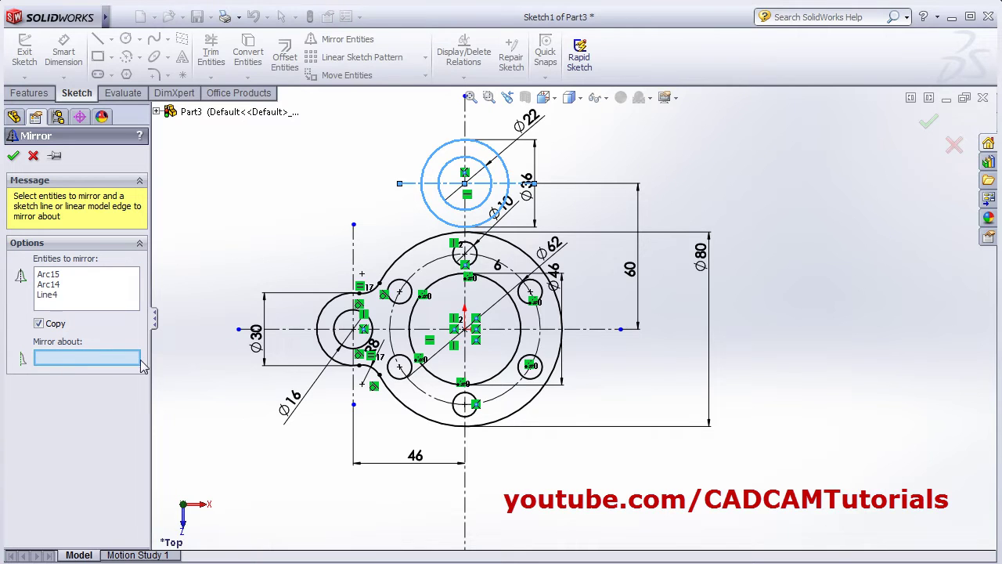
pyautogui.click(505, 330)
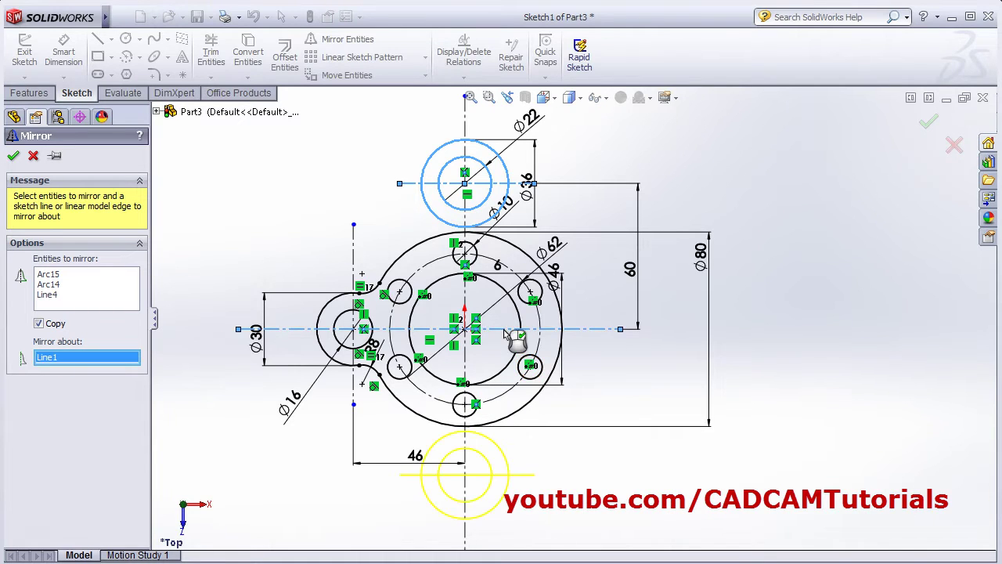
pyautogui.click(13, 156)
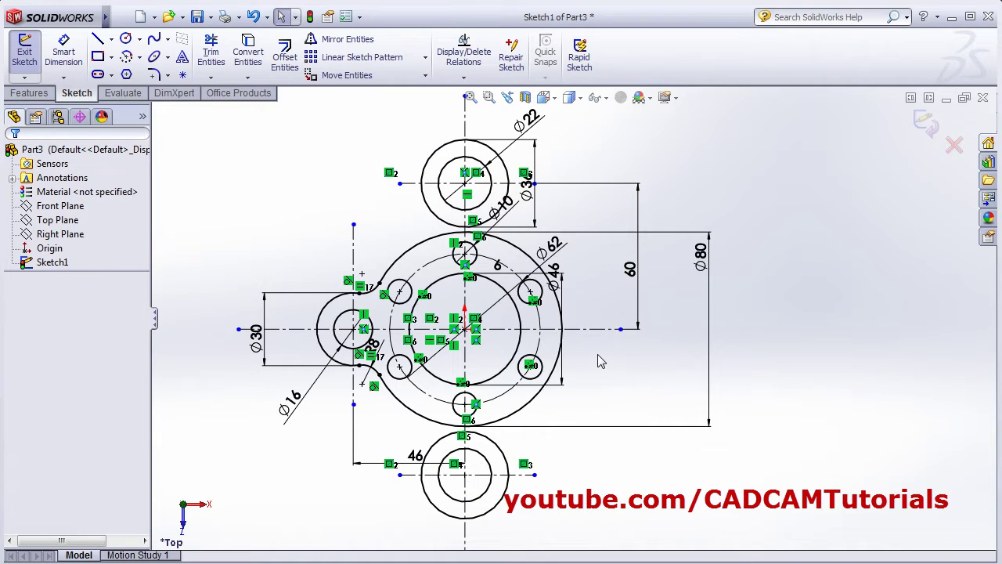
# Step: Sketch a circle of about 117 mm radius, centered on the horizontal centerline about 79 mm left of the origin, tangent to the lower lug's outer circle
pyautogui.keyDown('ctrl'); pyautogui.moveTo(601, 361); pyautogui.dragTo(596, 352, button='middle'); pyautogui.keyUp('ctrl')
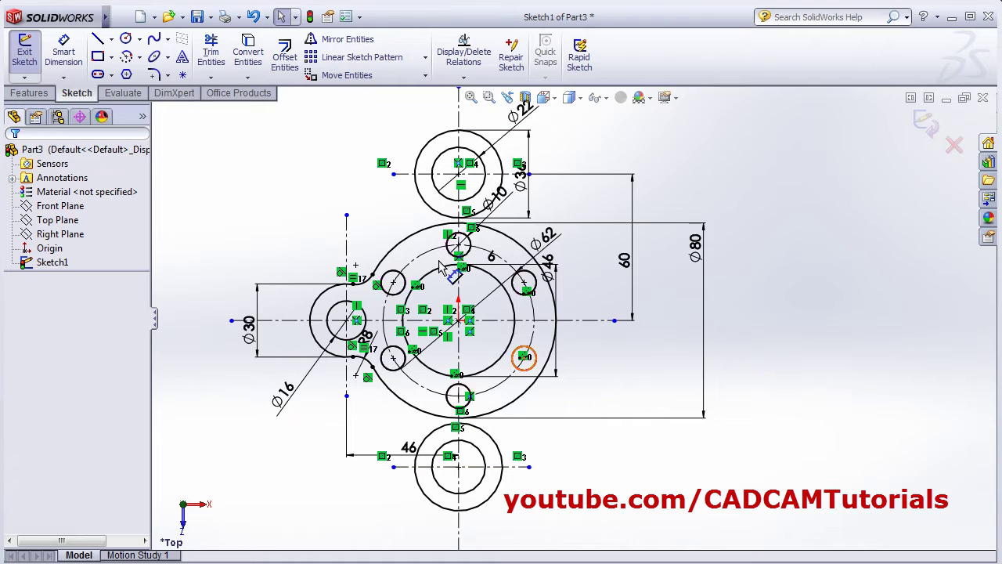
pyautogui.click(126, 40)
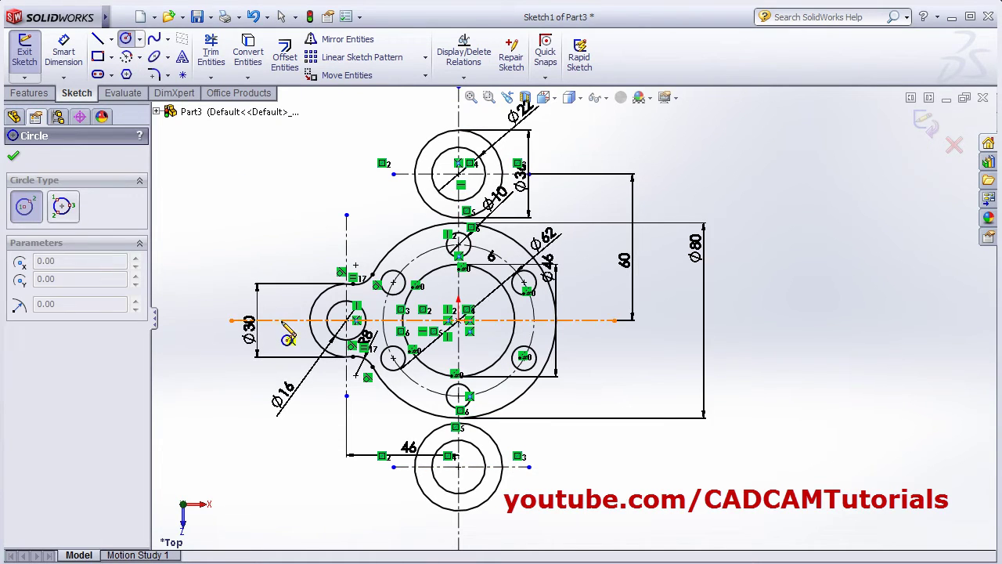
pyautogui.click(267, 320)
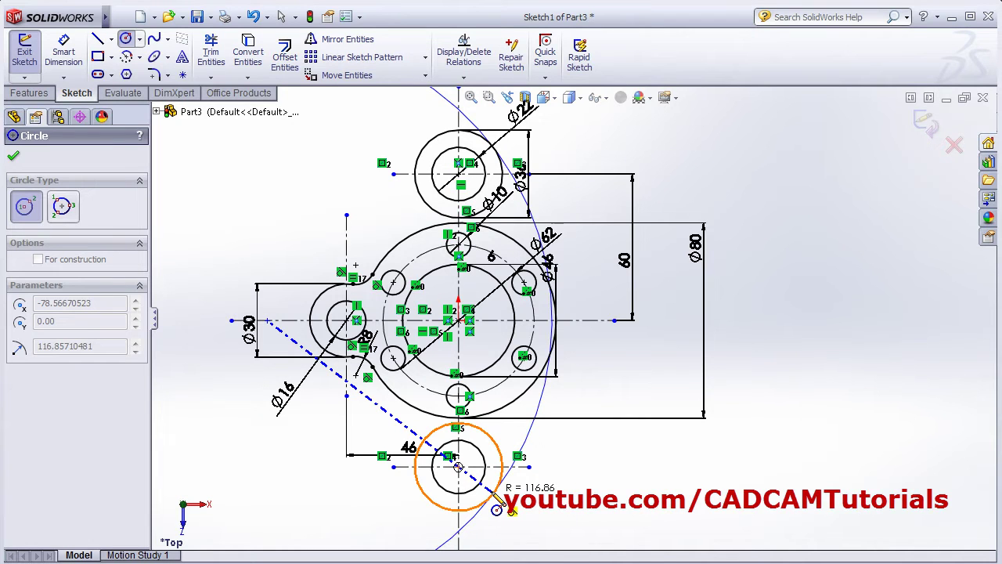
pyautogui.click(509, 509)
pyautogui.press('f')
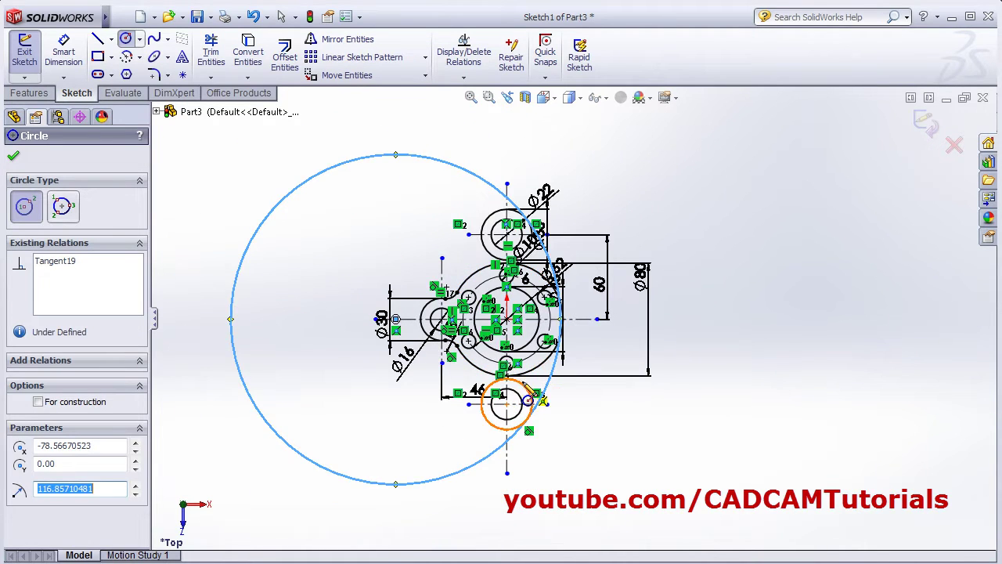
pyautogui.scroll(-2, 510, 395)
pyautogui.press('Escape')
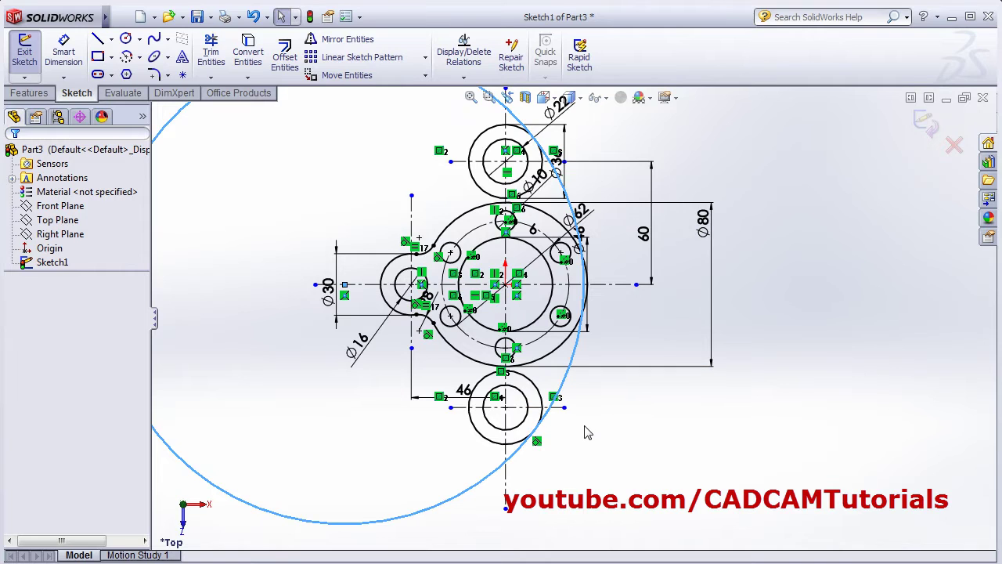
pyautogui.press('f')
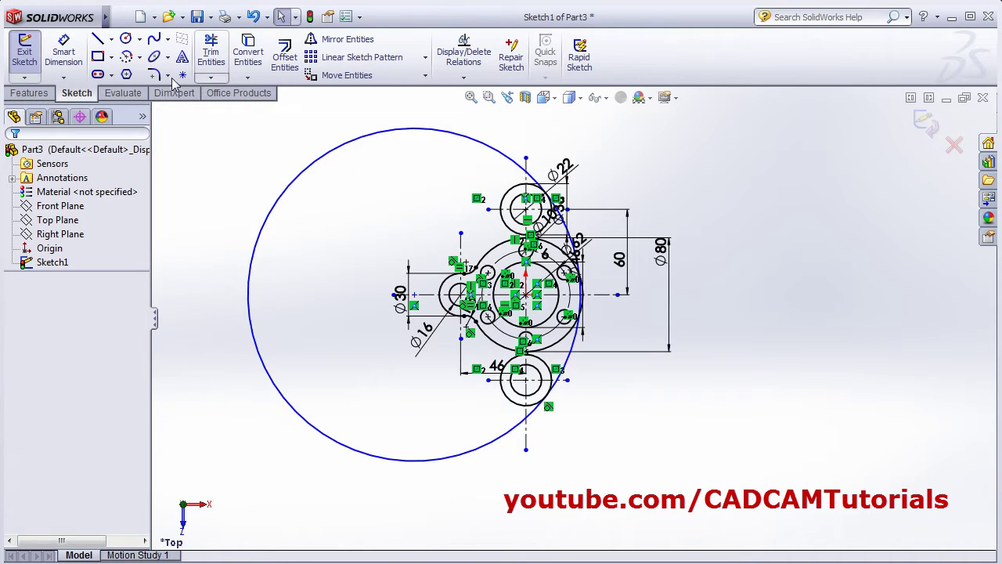
# Step: Check the large arc's radius in the PDF drawing and set the large tangent circle's diameter to 200 mm
pyautogui.click(63, 51)
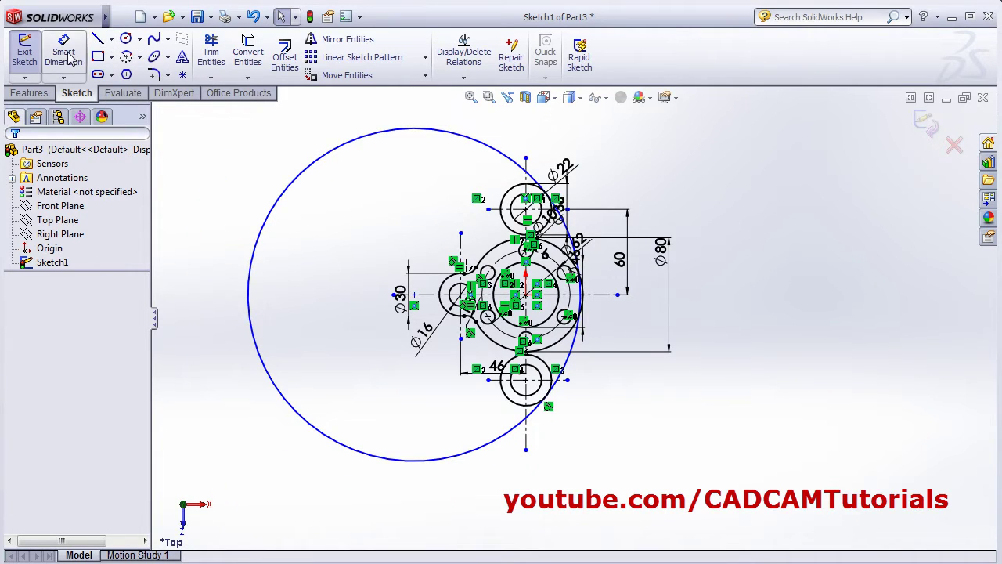
pyautogui.click(300, 178)
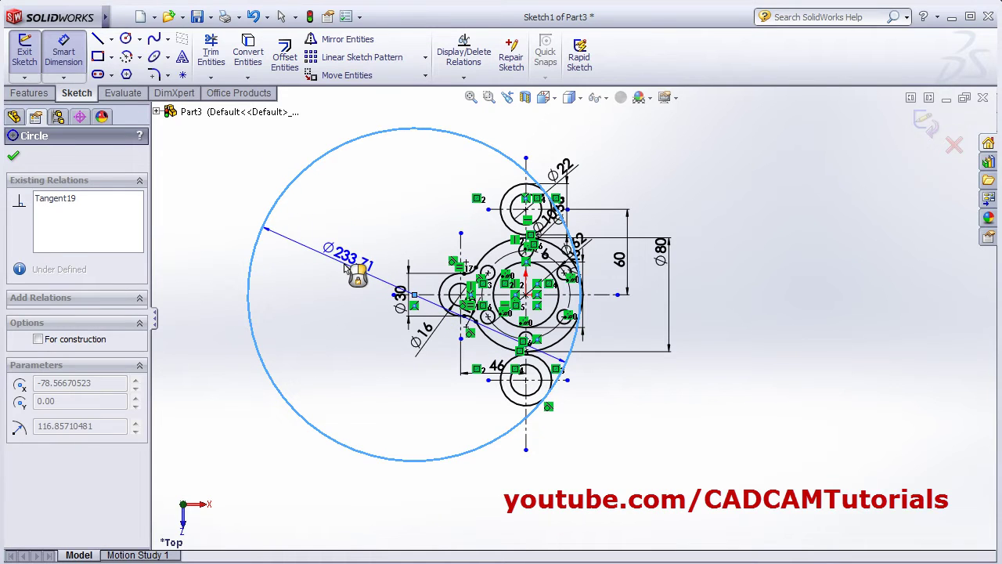
pyautogui.click(264, 226)
pyautogui.hotkey('alt', 'Tab')
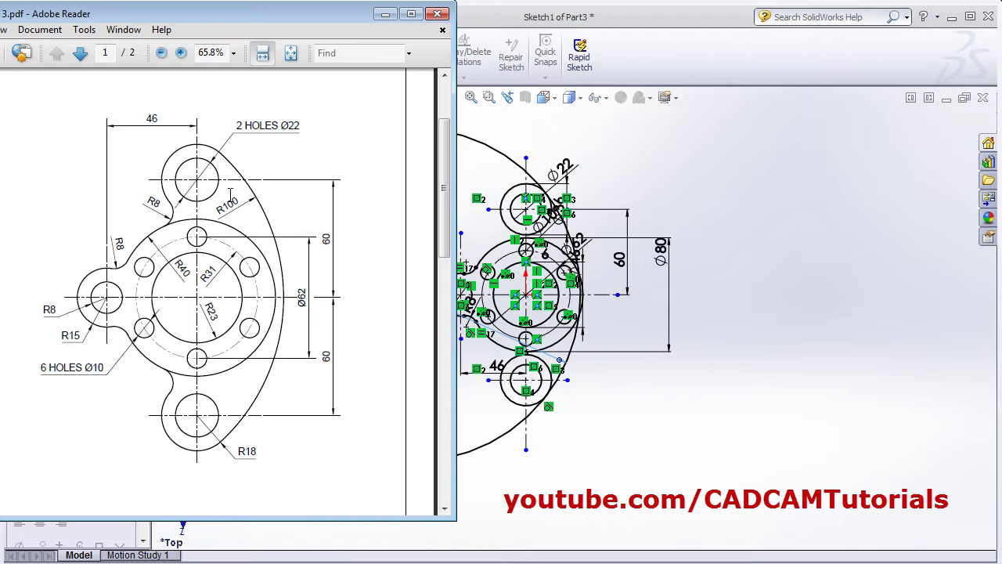
pyautogui.hotkey('alt', 'Tab')
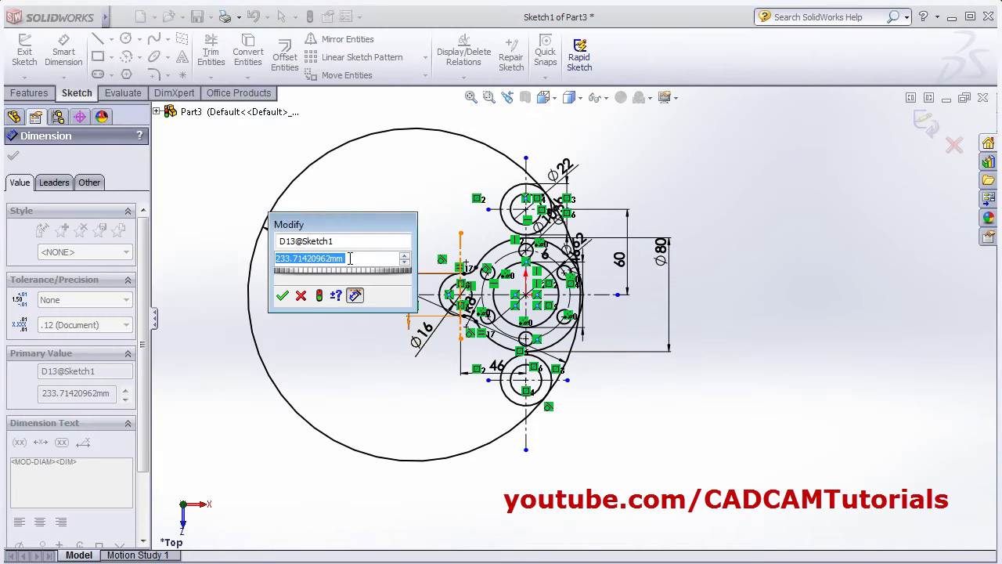
pyautogui.write('200')
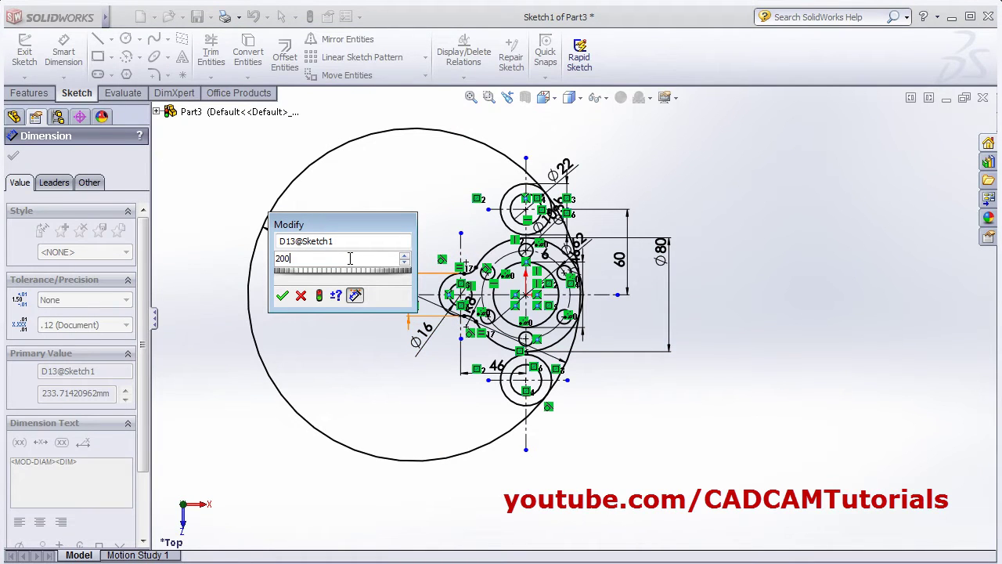
pyautogui.press('Return')
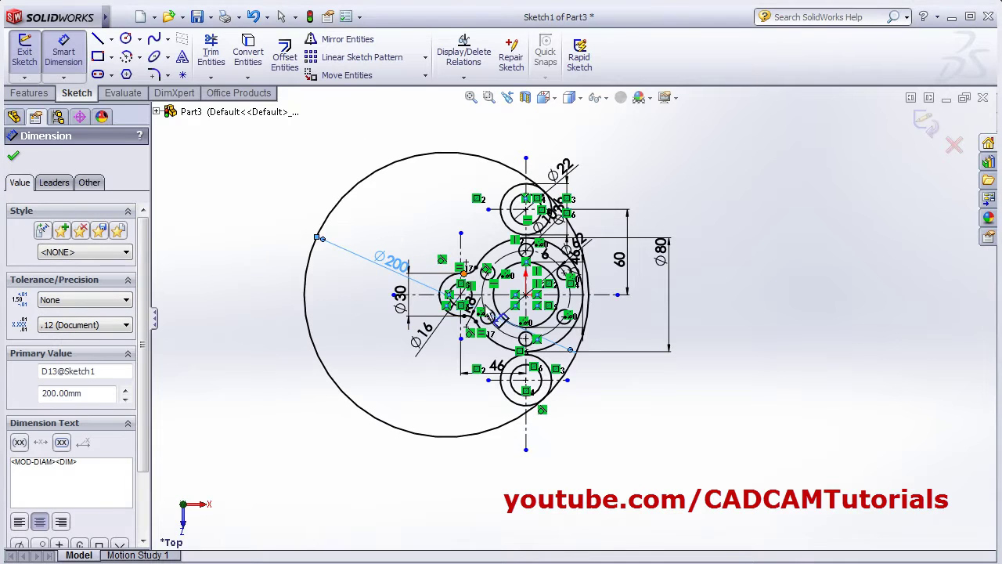
pyautogui.scroll(-3, 478, 244)
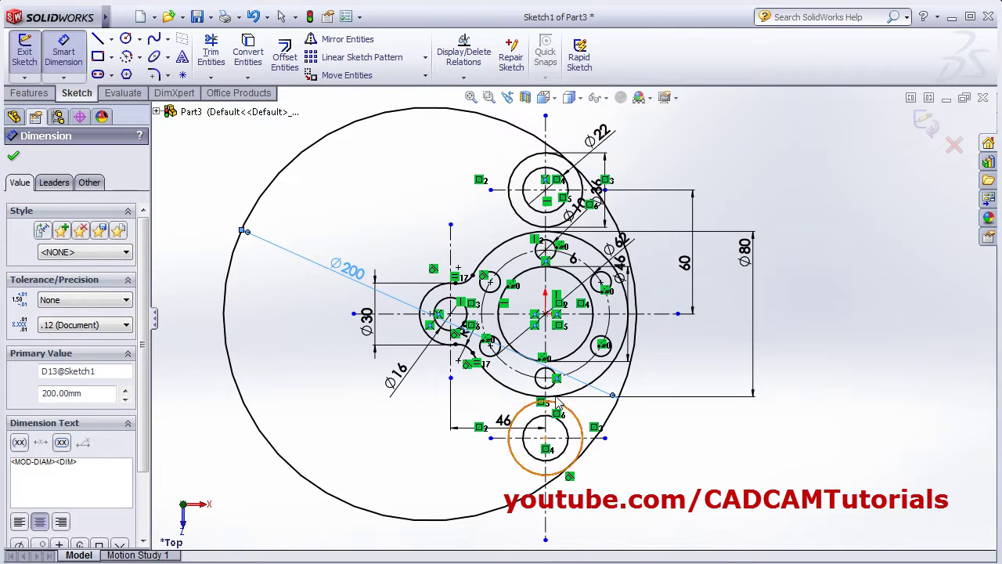
# Step: Trim away the large 200 mm circle left of the vertical centerline and its leftover end above the upper lug's tangent point
pyautogui.scroll(-2, 569, 403)
pyautogui.scroll(2, 569, 401)
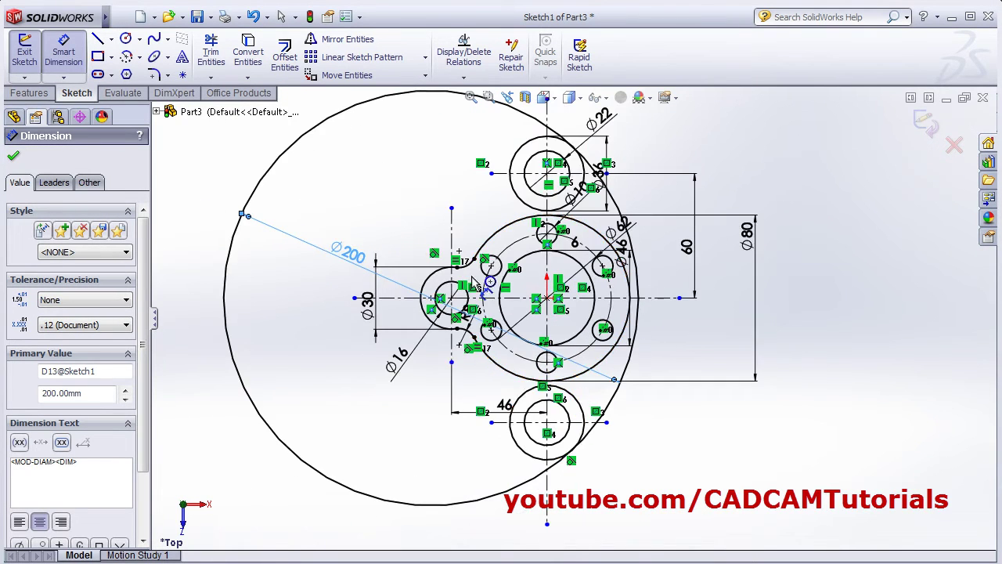
pyautogui.press('Escape')
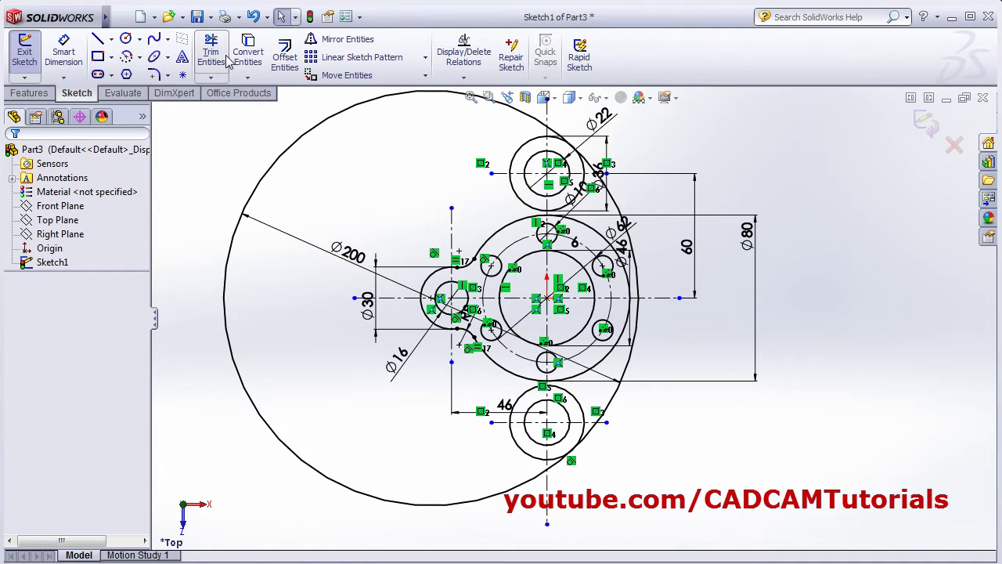
pyautogui.click(210, 52)
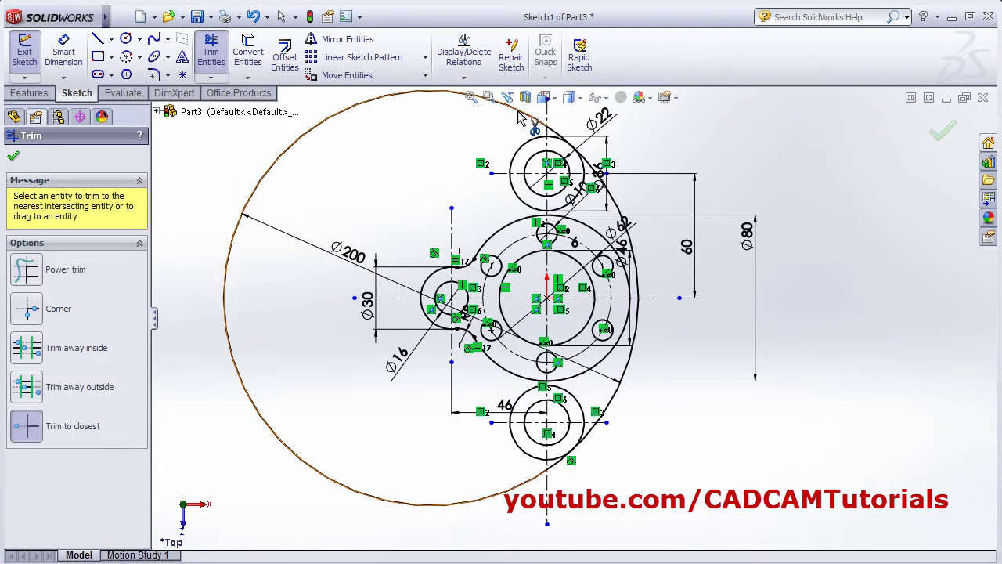
pyautogui.click(521, 118)
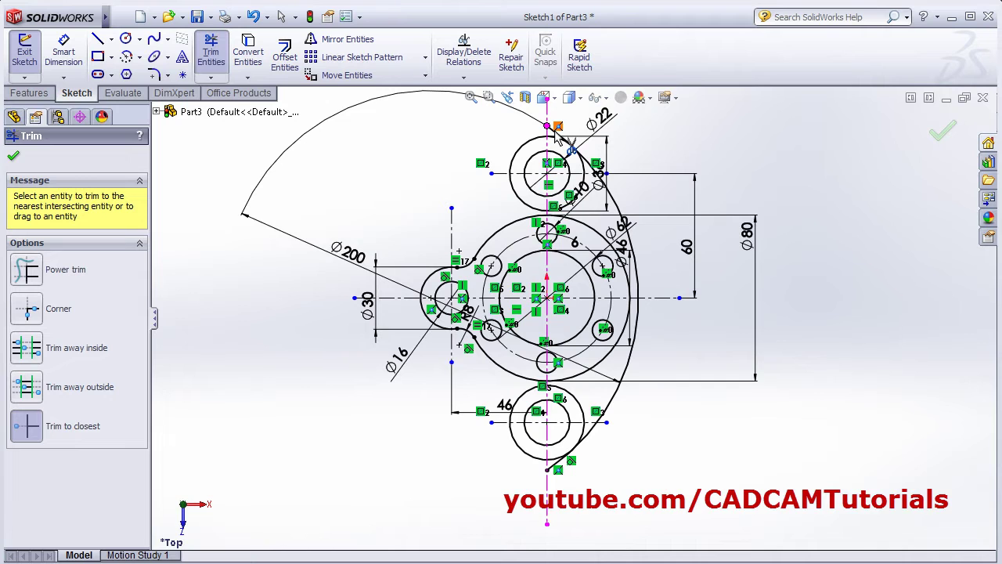
pyautogui.scroll(-3, 560, 133)
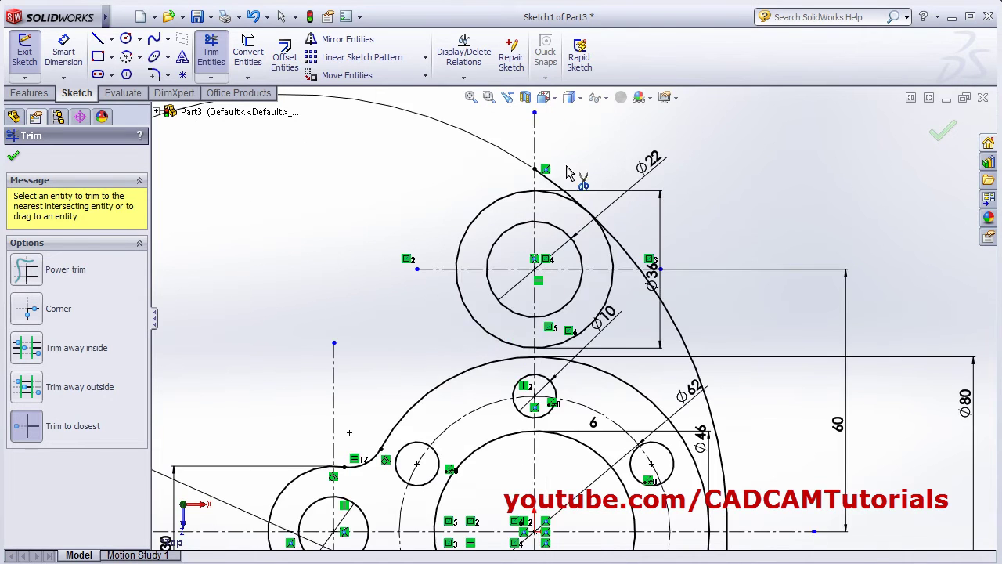
pyautogui.click(559, 213)
# Step: Trim the large arc's leftover end between the lower lug's tangent point and the vertical centerline
pyautogui.scroll(2, 548, 462)
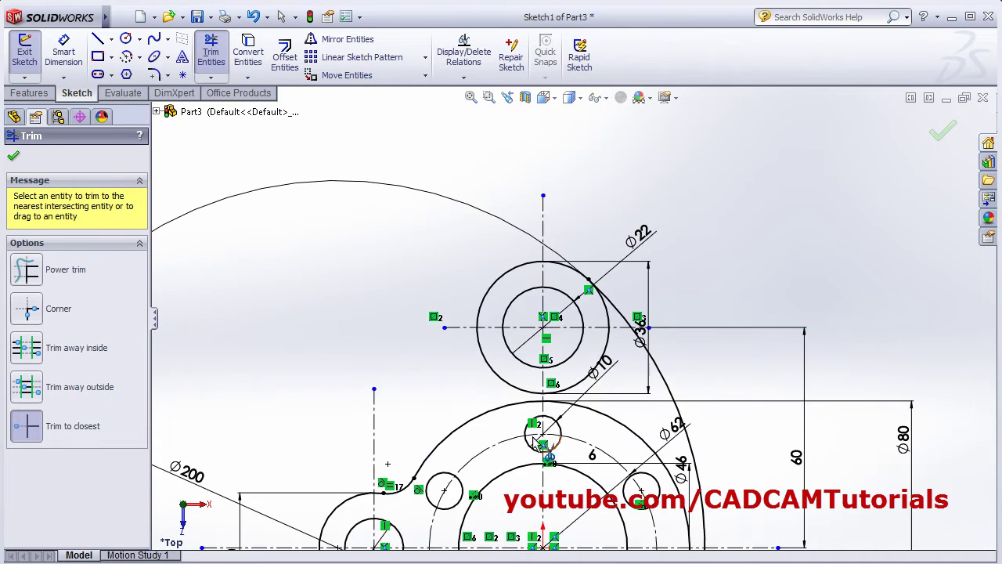
pyautogui.scroll(3, 560, 451)
pyautogui.keyDown('ctrl'); pyautogui.moveTo(548, 450); pyautogui.dragTo(521, 279, button='middle'); pyautogui.keyUp('ctrl')
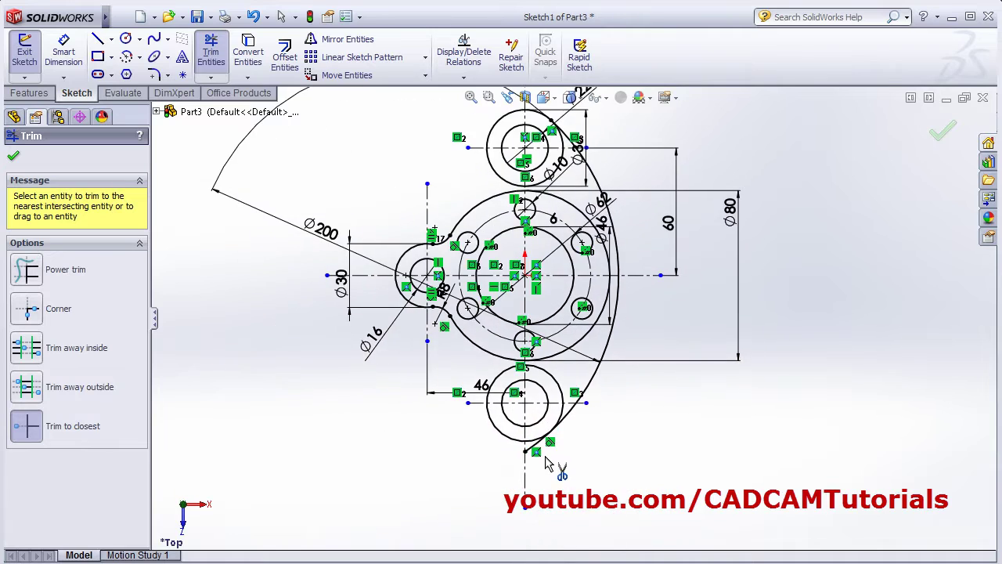
pyautogui.scroll(-6, 548, 464)
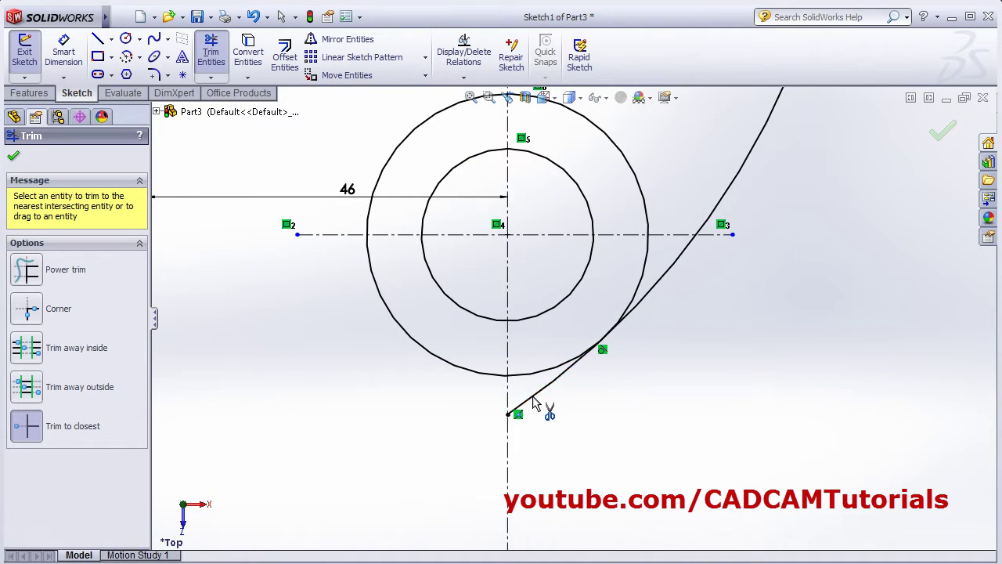
pyautogui.click(532, 403)
pyautogui.press('f')
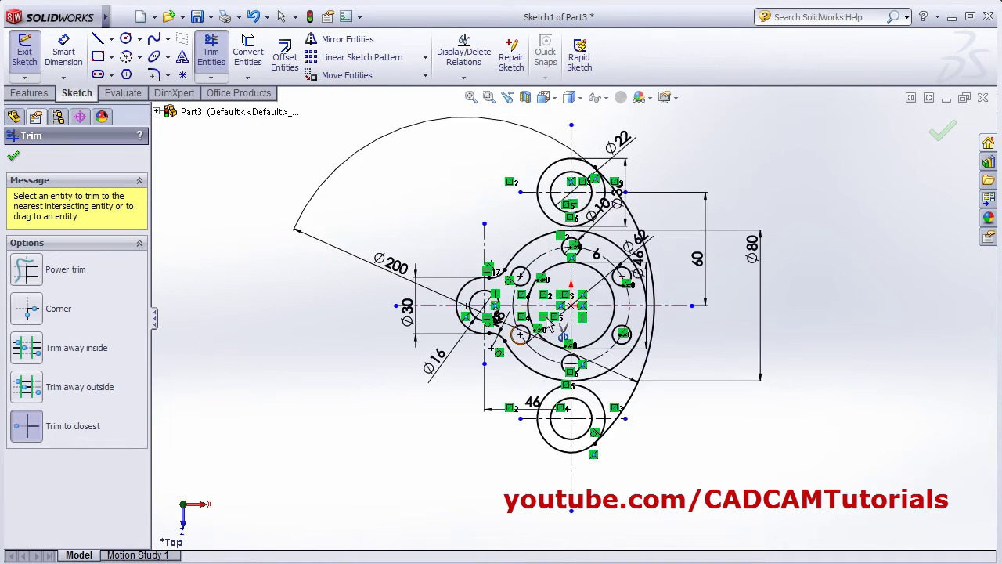
# Step: Check the fillet radius between the upper lug and the central flange in the PDF drawing
pyautogui.scroll(-3, 593, 292)
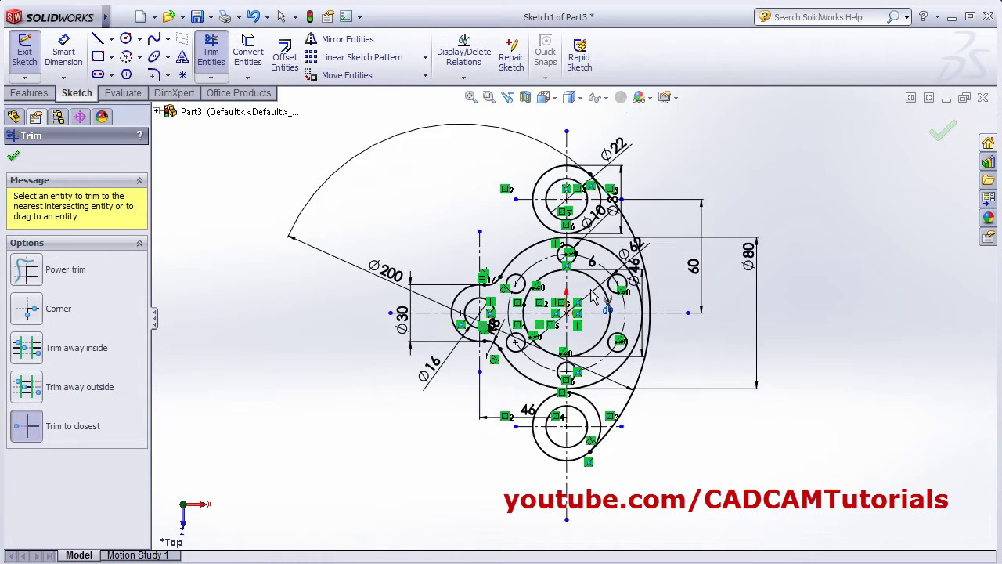
pyautogui.click(553, 247)
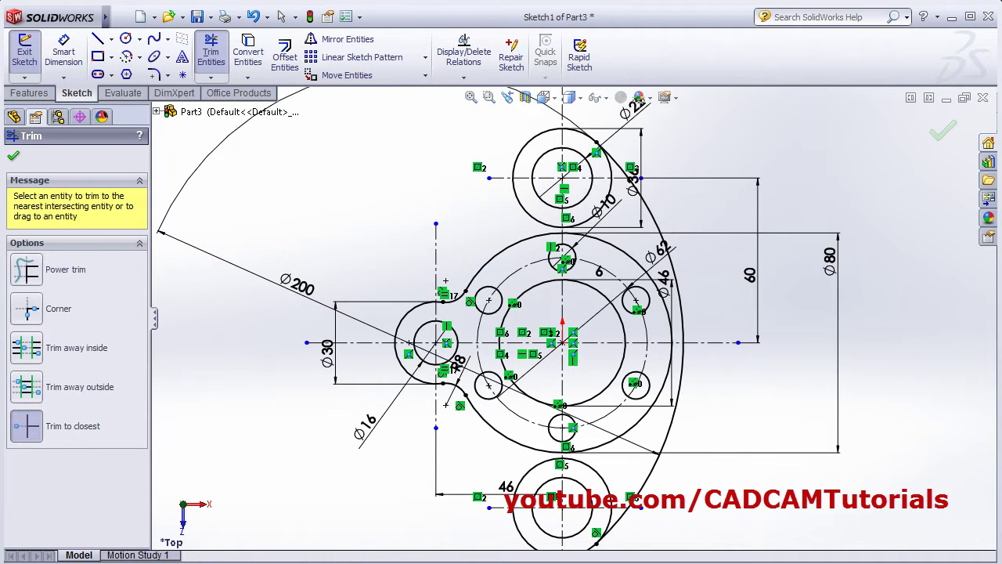
pyautogui.hotkey('alt', 'Tab')
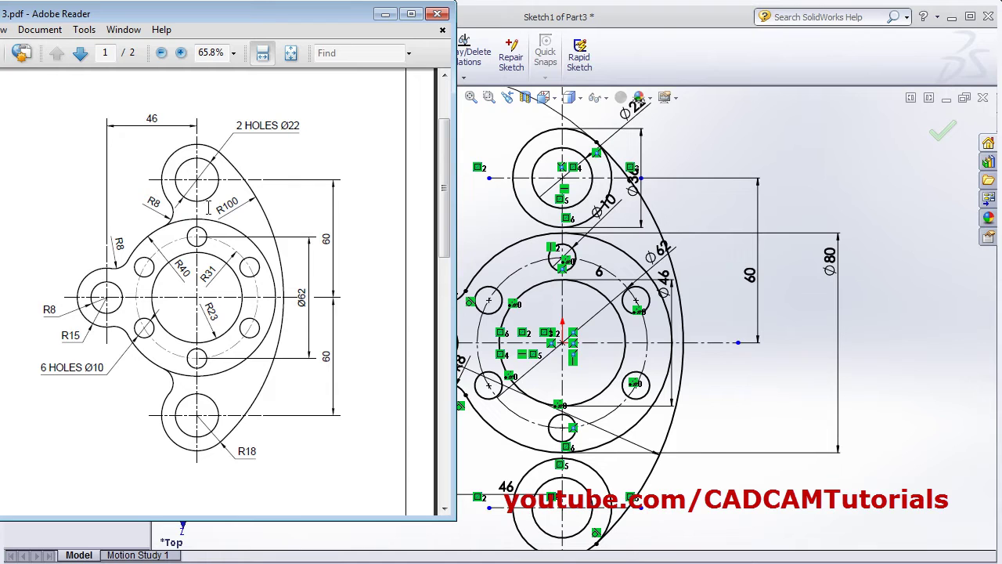
pyautogui.click(703, 159)
pyautogui.scroll(-4, 510, 217)
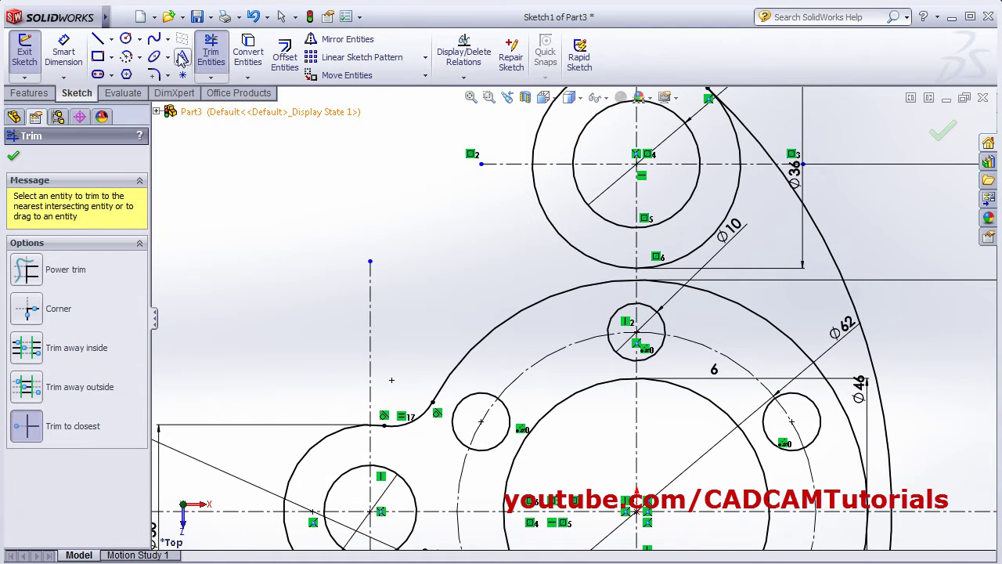
# Step: Sketch a circle about 13.4 mm in diameter beside the gap between the upper lug and the central flange, on the left-lug side
pyautogui.click(125, 39)
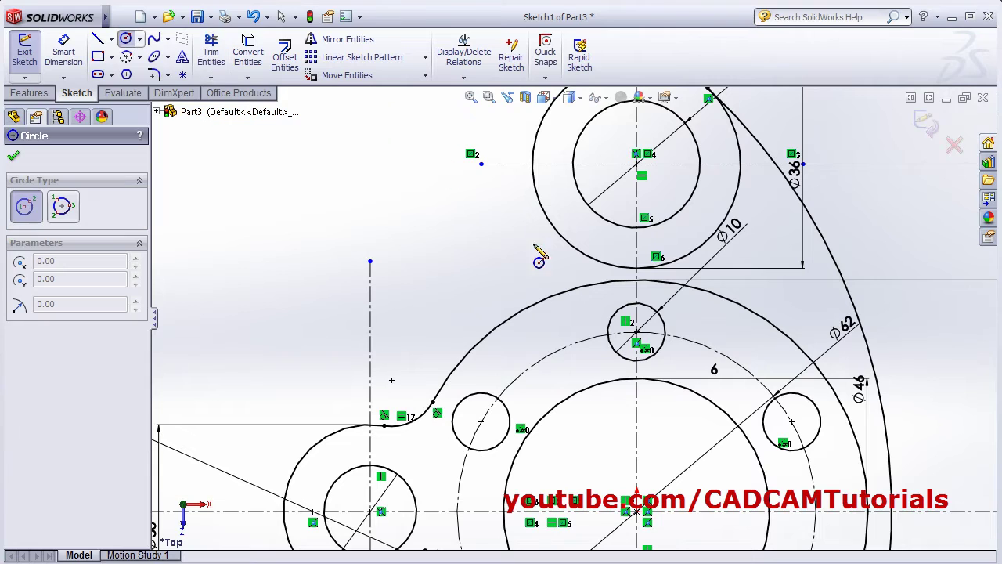
pyautogui.click(498, 261)
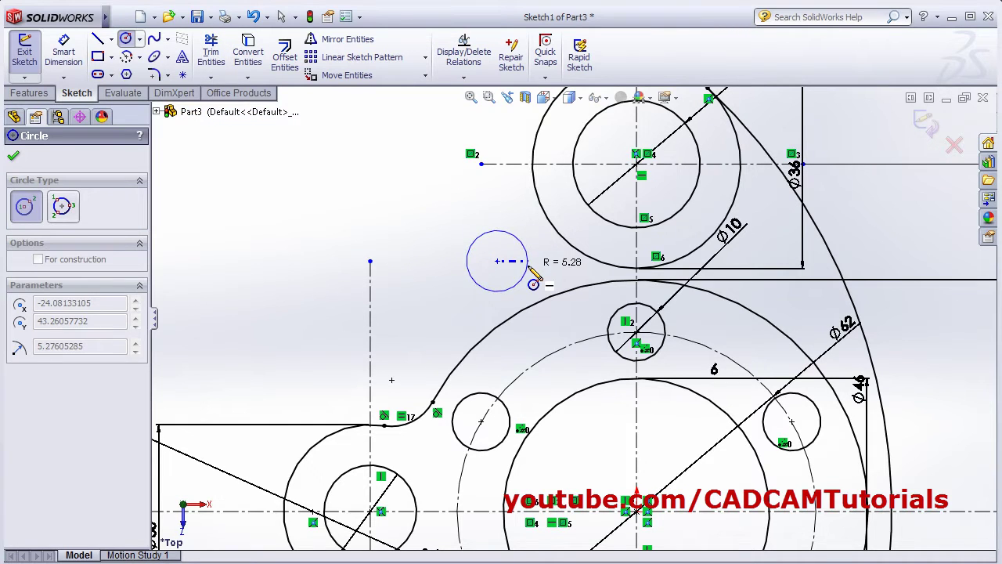
pyautogui.press('Escape')
pyautogui.press('Return')
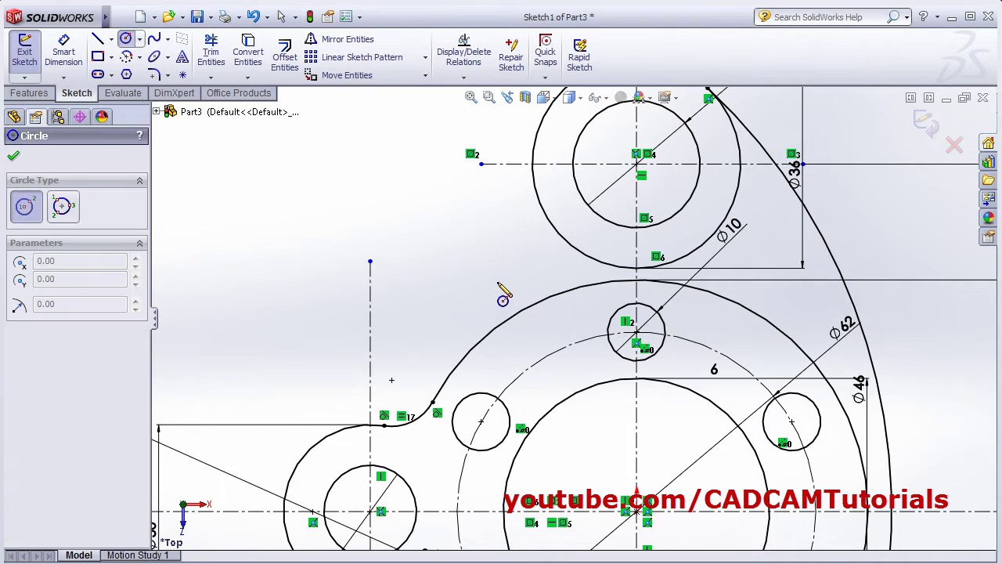
pyautogui.click(493, 271)
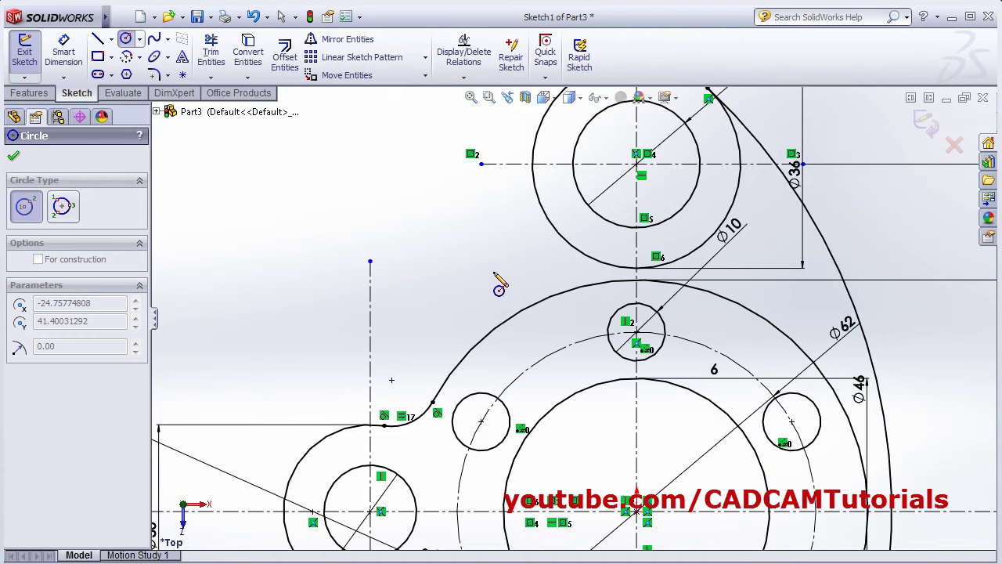
pyautogui.click(516, 239)
# Step: Dimension the new circle beside the upper lug to a diameter of 16 mm
pyautogui.click(63, 51)
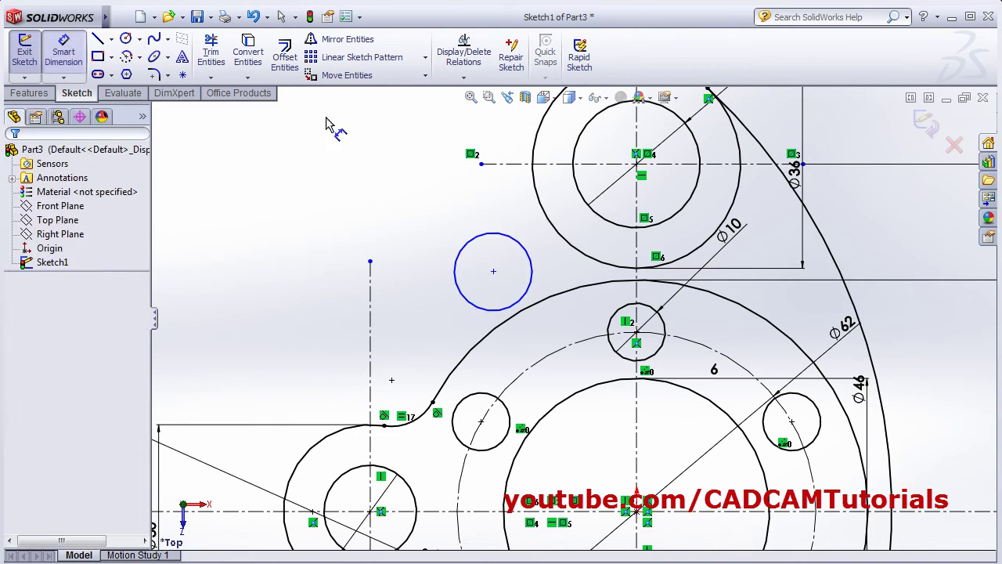
pyautogui.click(475, 233)
pyautogui.click(439, 208)
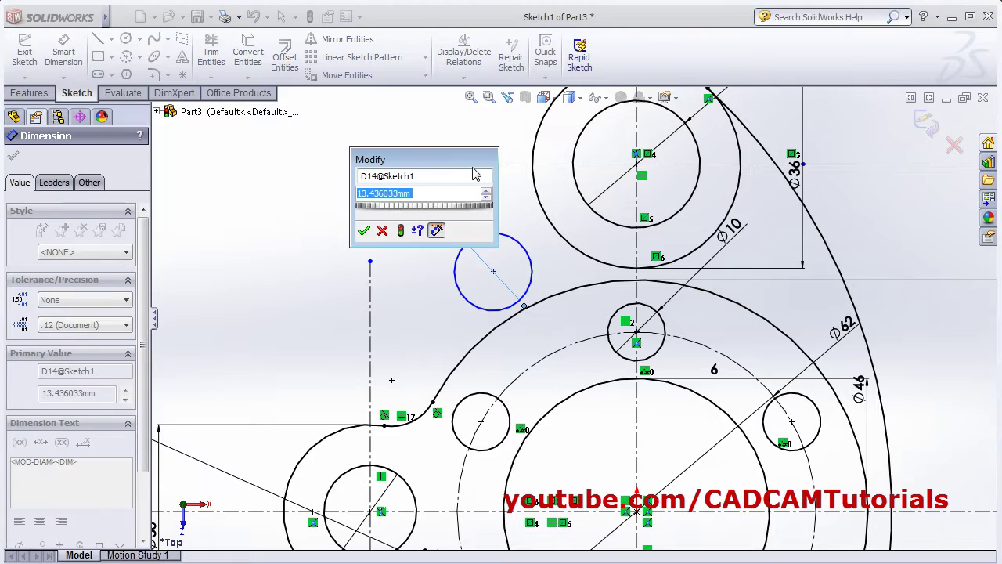
pyautogui.write('16')
pyautogui.press('Return')
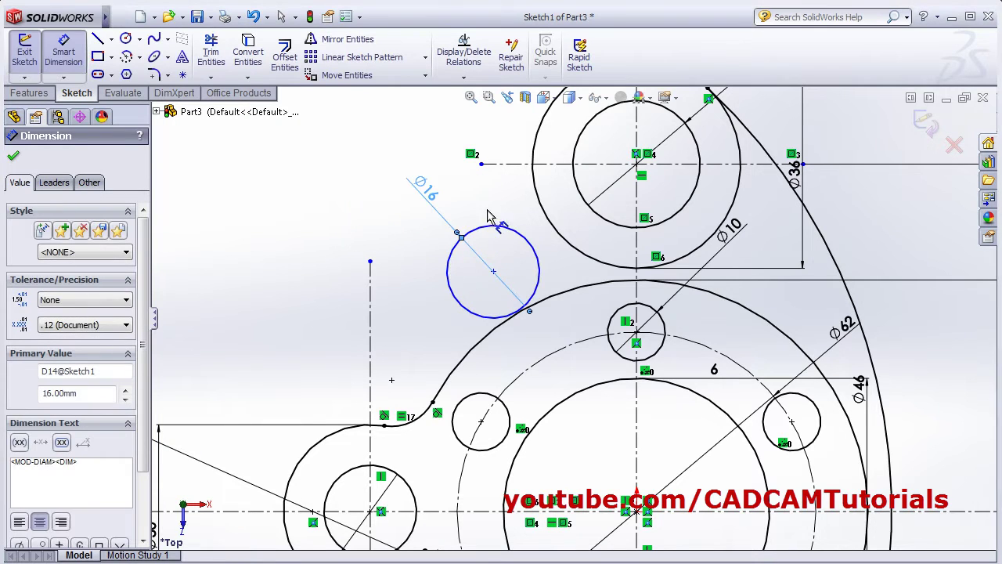
pyautogui.press('Escape')
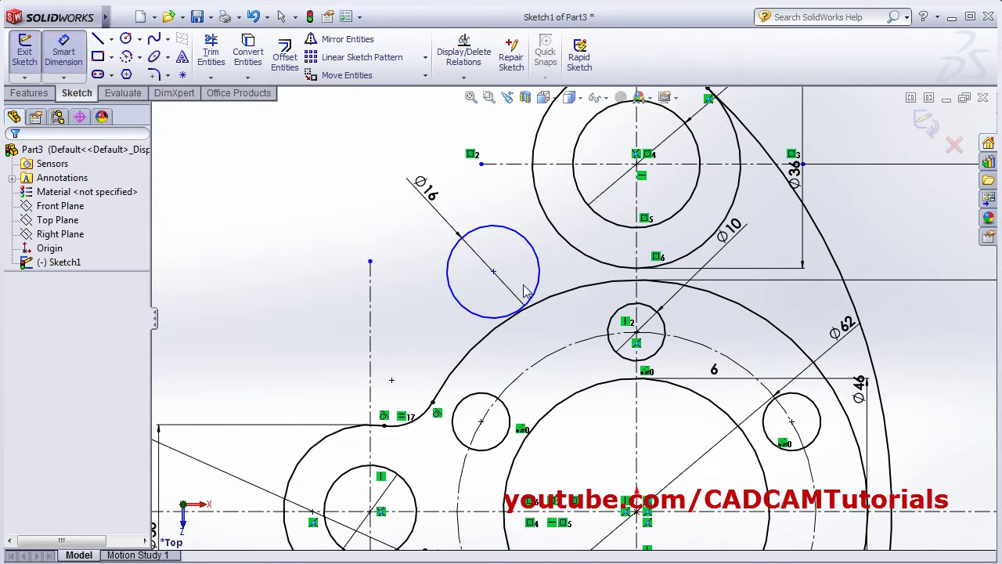
# Step: Make the 16 mm circle beside the upper lug tangent to the flange's 80 mm outer arc and to the lug's outer circle
pyautogui.click(537, 290)
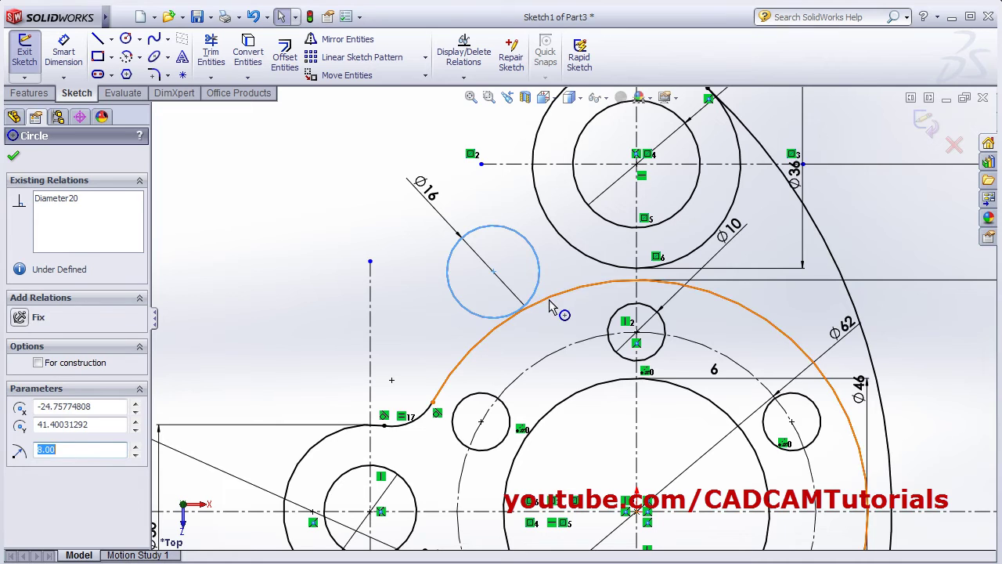
pyautogui.keyDown('ctrl'); pyautogui.click(549, 299); pyautogui.keyUp('ctrl')
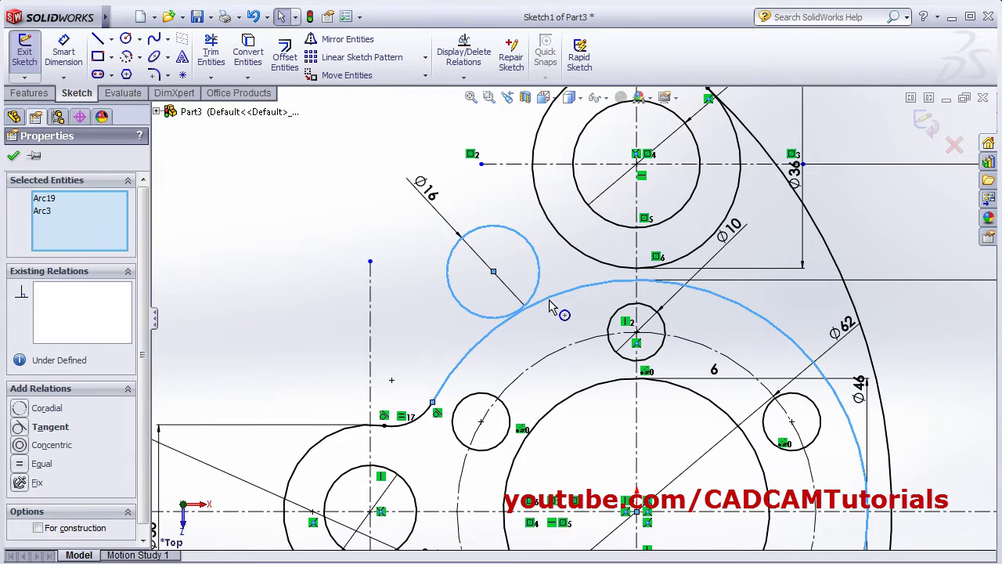
pyautogui.click(21, 432)
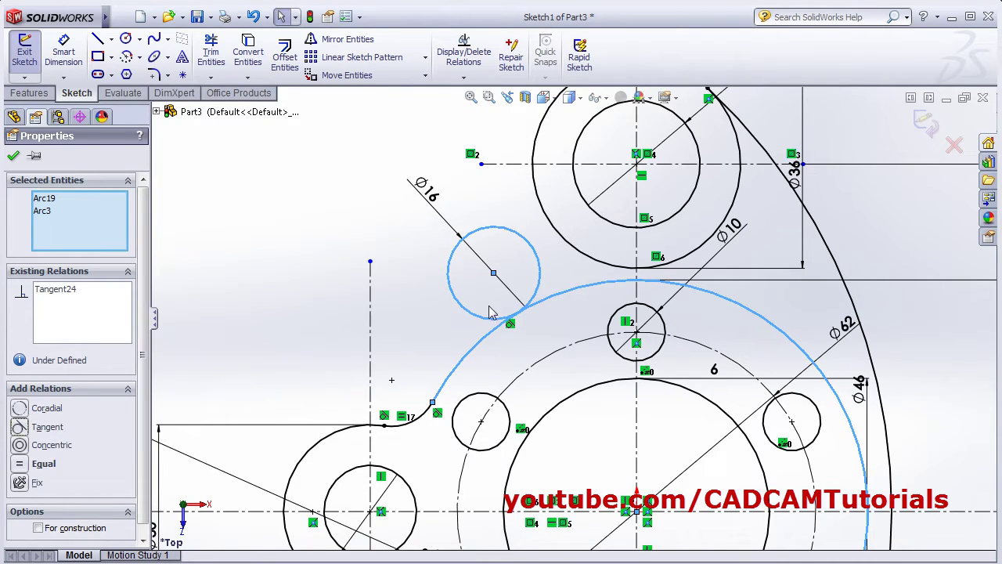
pyautogui.click(503, 201)
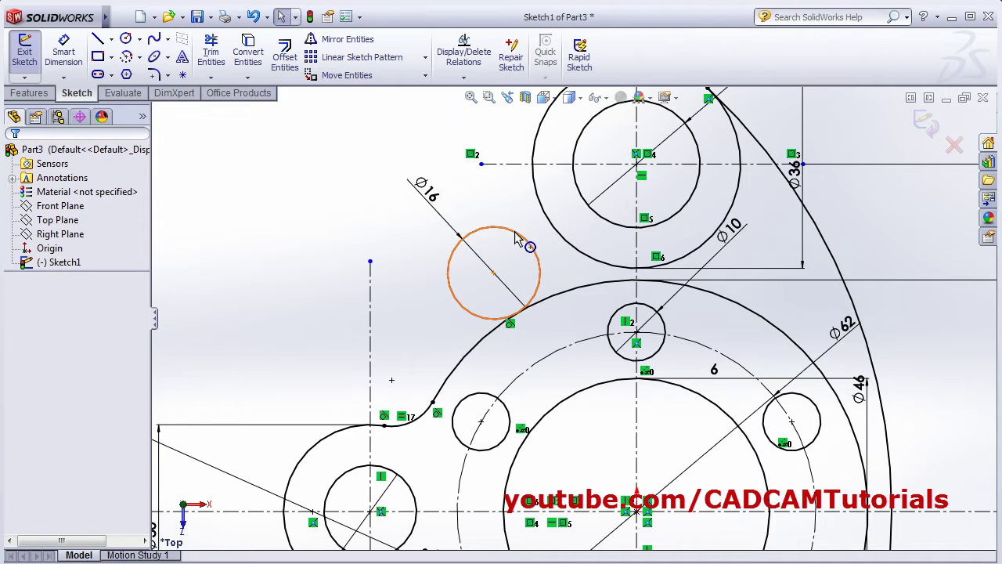
pyautogui.click(522, 232)
pyautogui.keyDown('ctrl'); pyautogui.click(548, 220); pyautogui.keyUp('ctrl')
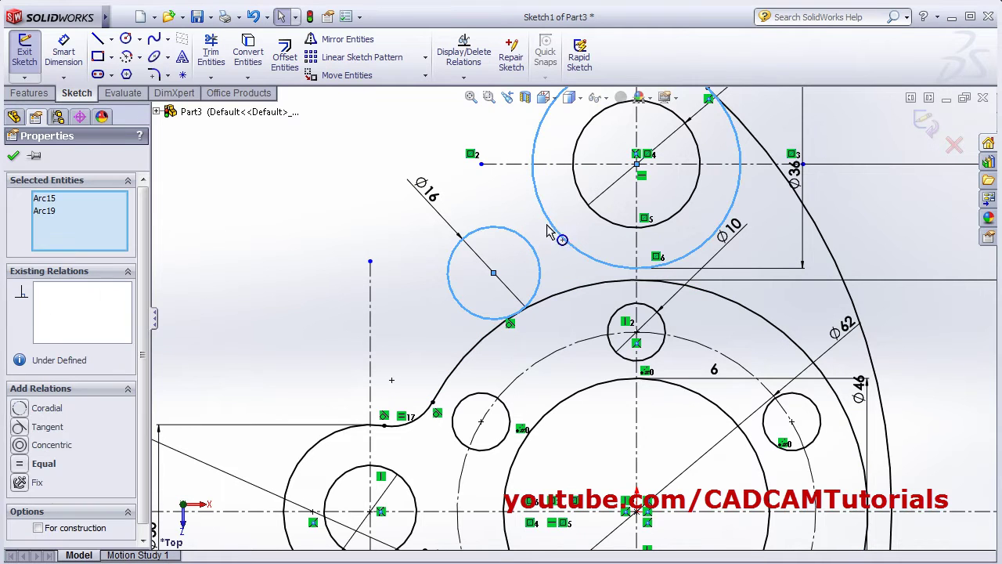
pyautogui.click(20, 427)
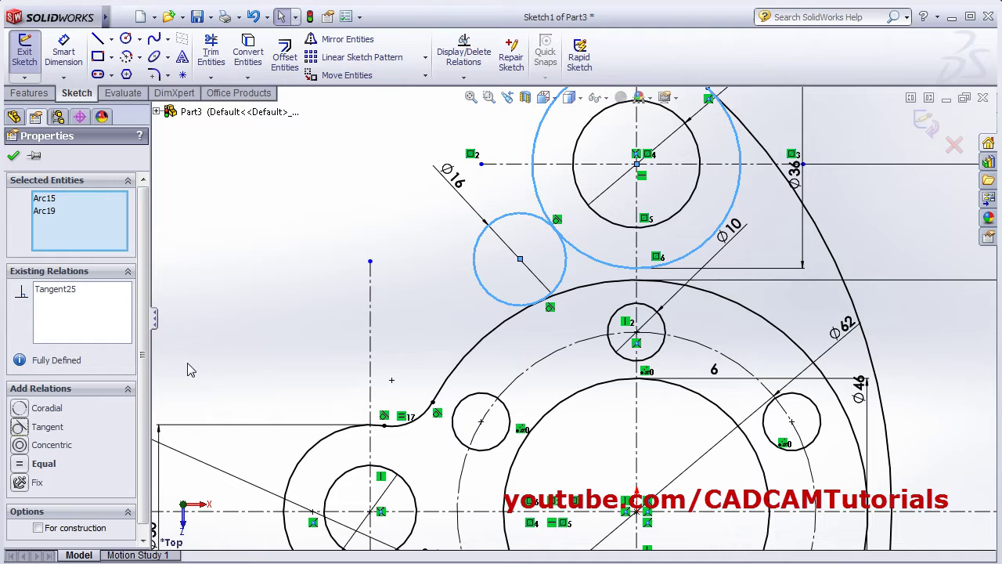
pyautogui.click(436, 267)
# Step: Trim the new 16 mm circle to its fillet arc and remove the upper lug's outer circle between that fillet and the large arc
pyautogui.scroll(3, 497, 282)
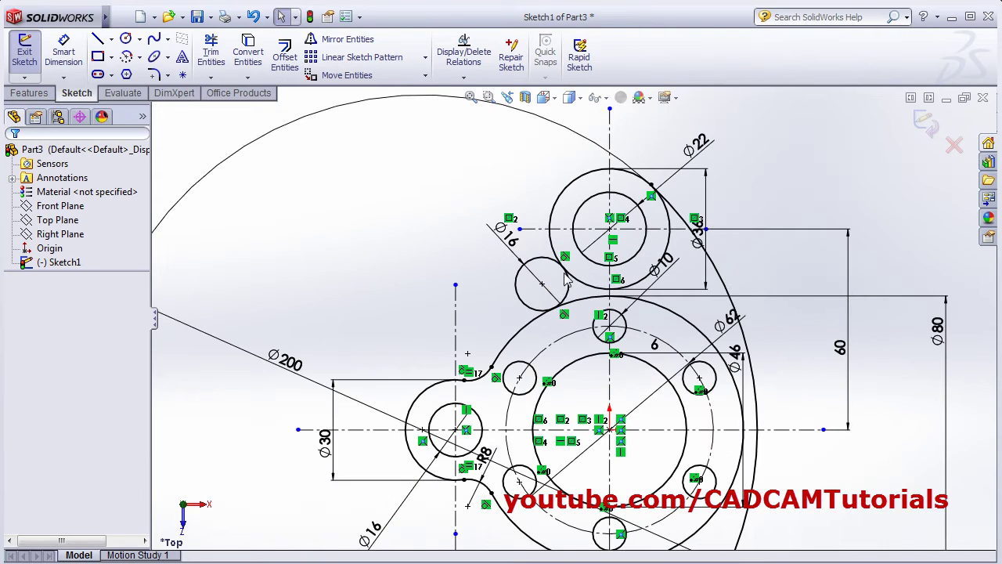
pyautogui.click(210, 55)
pyautogui.click(509, 302)
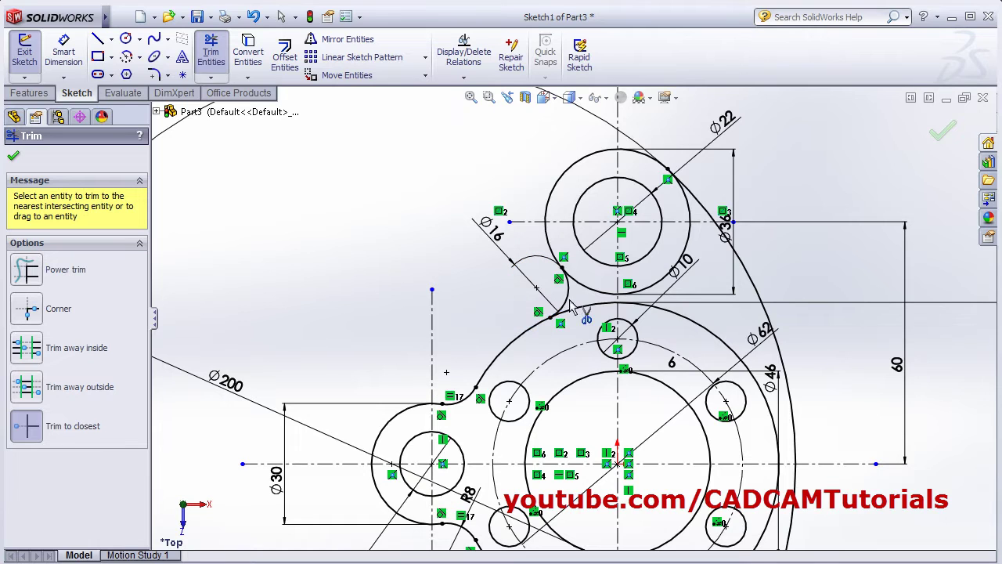
pyautogui.click(593, 291)
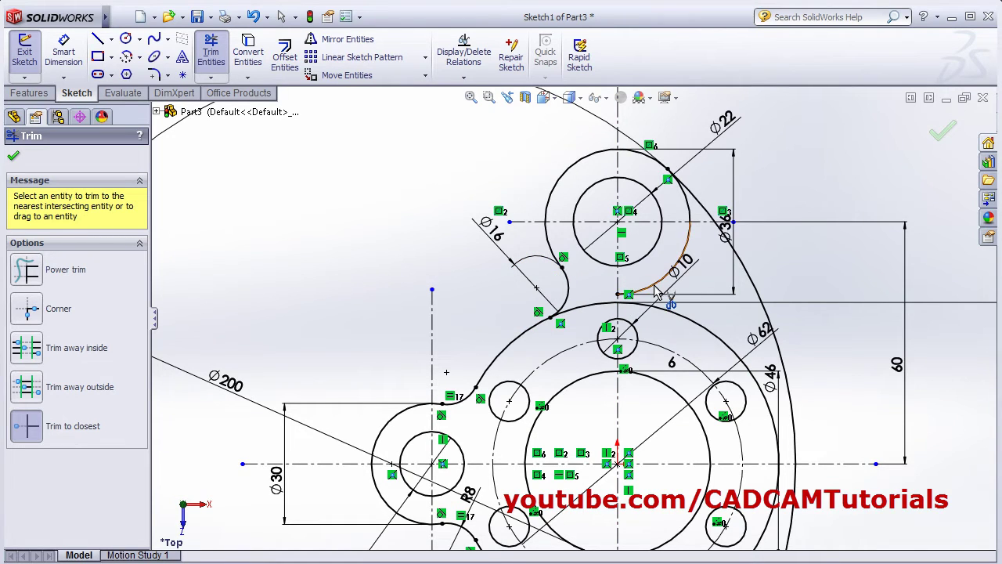
pyautogui.click(656, 291)
pyautogui.click(686, 209)
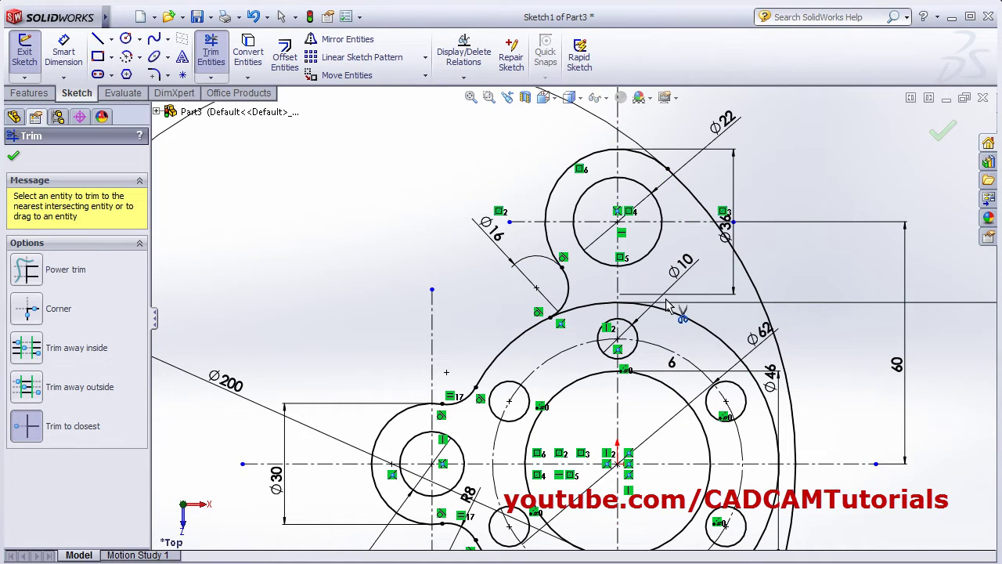
pyautogui.scroll(4, 667, 305)
pyautogui.scroll(-3, 489, 140)
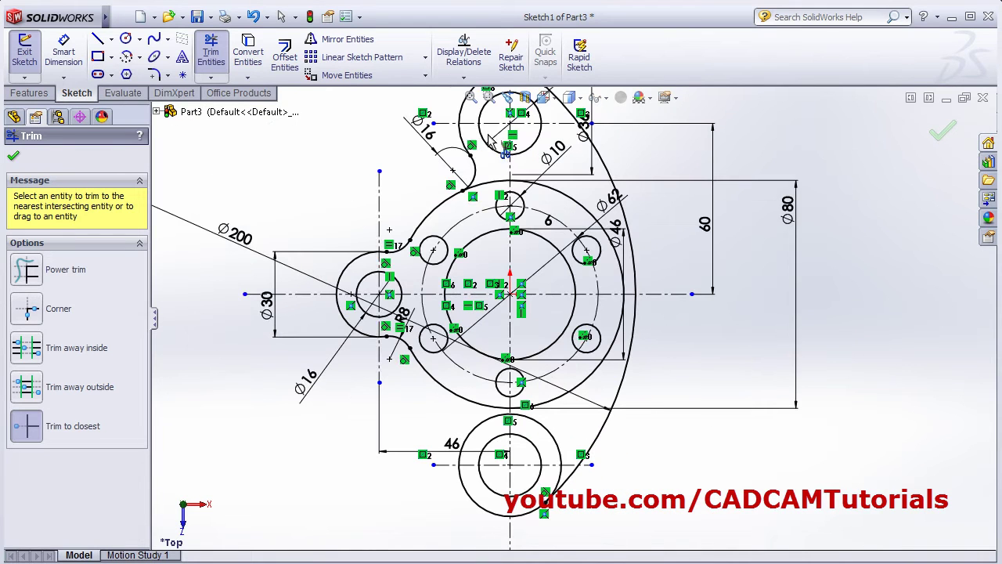
pyautogui.scroll(2, 571, 314)
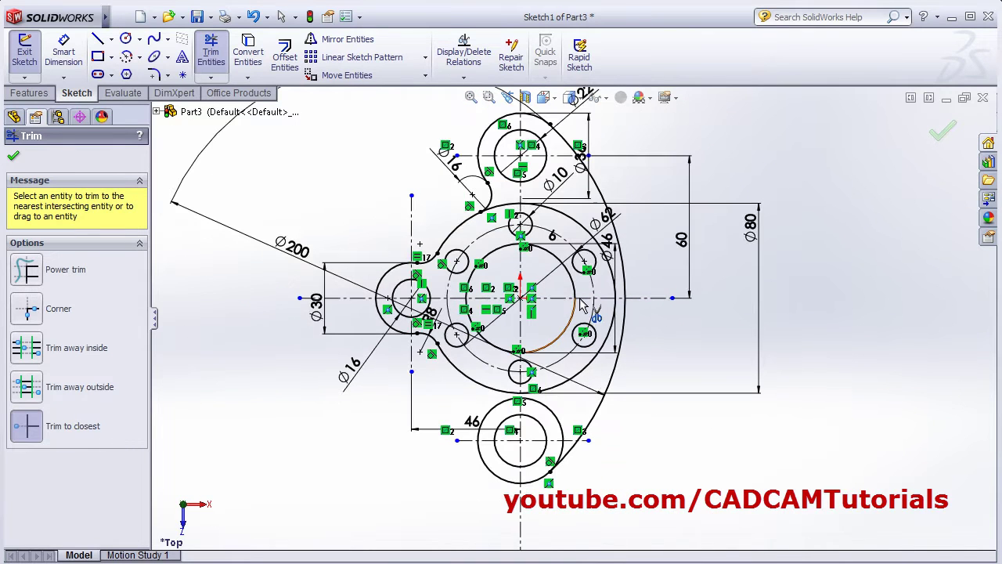
pyautogui.press('Escape')
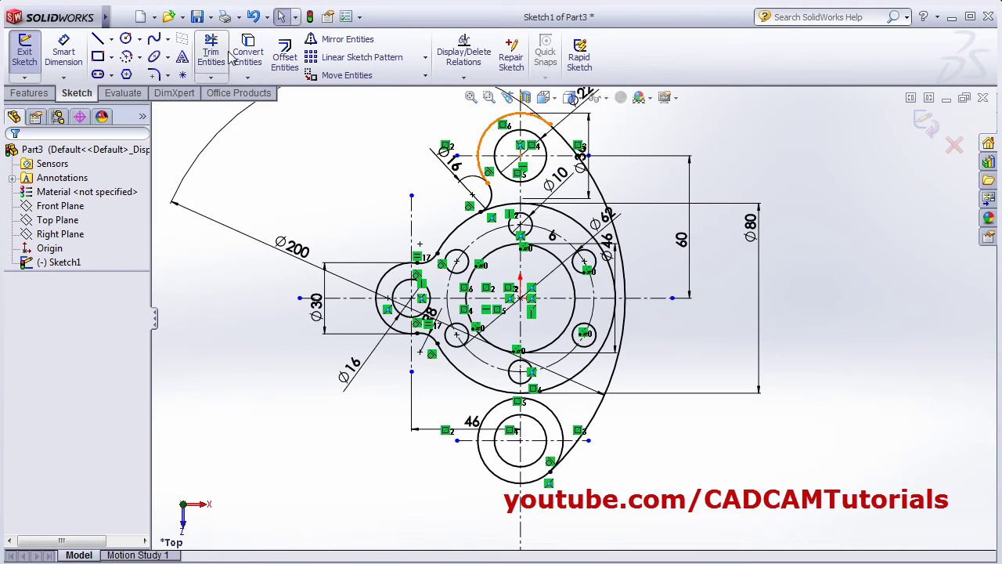
# Step: Mirror the upper lug's 16 mm diameter fillet arc about the horizontal centerline onto the lower lug
pyautogui.click(342, 41)
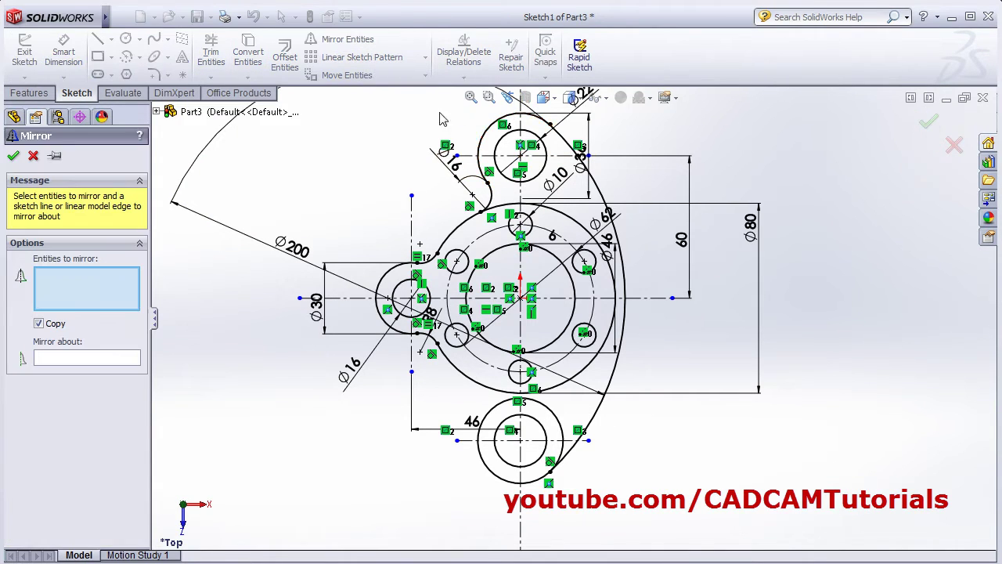
pyautogui.click(492, 201)
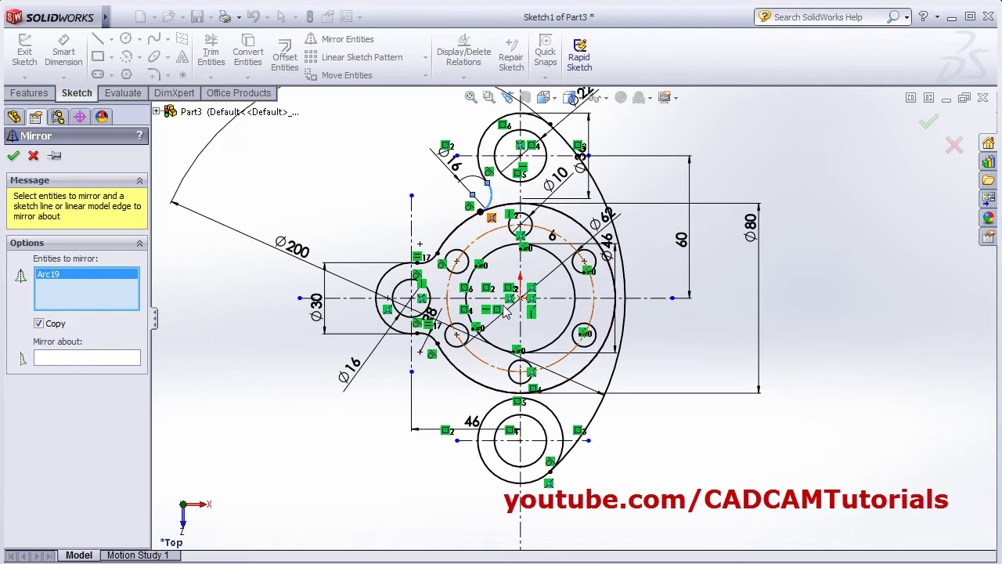
pyautogui.click(91, 358)
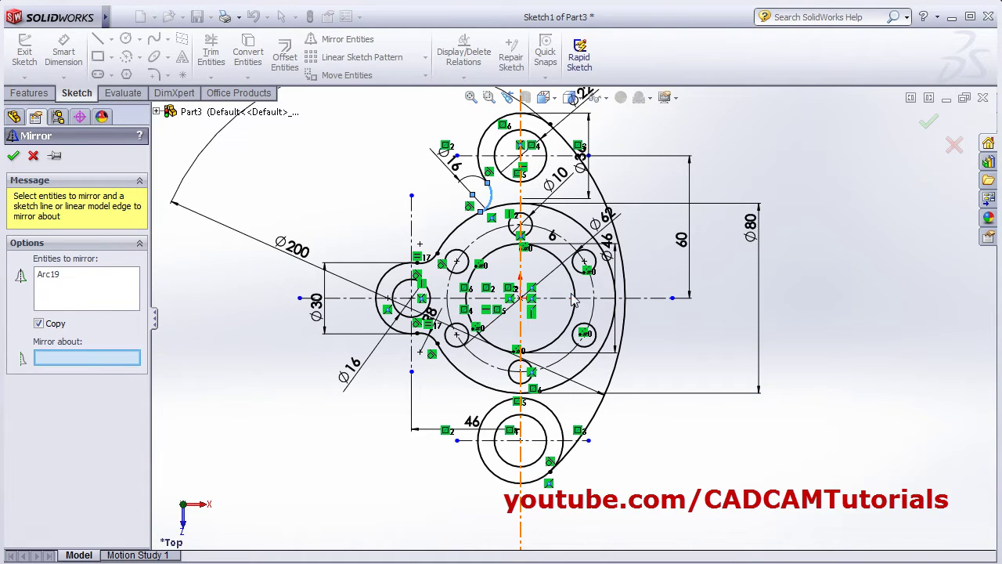
pyautogui.click(561, 301)
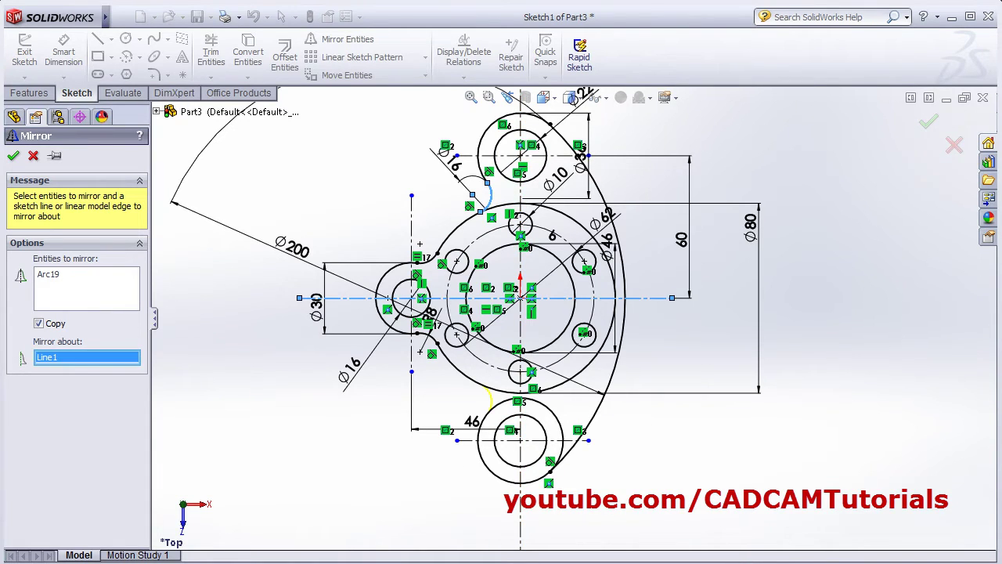
pyautogui.click(13, 156)
# Step: Trim away the lower lug's outer circle between the mirrored fillet arc and the large side arc
pyautogui.scroll(-5, 577, 388)
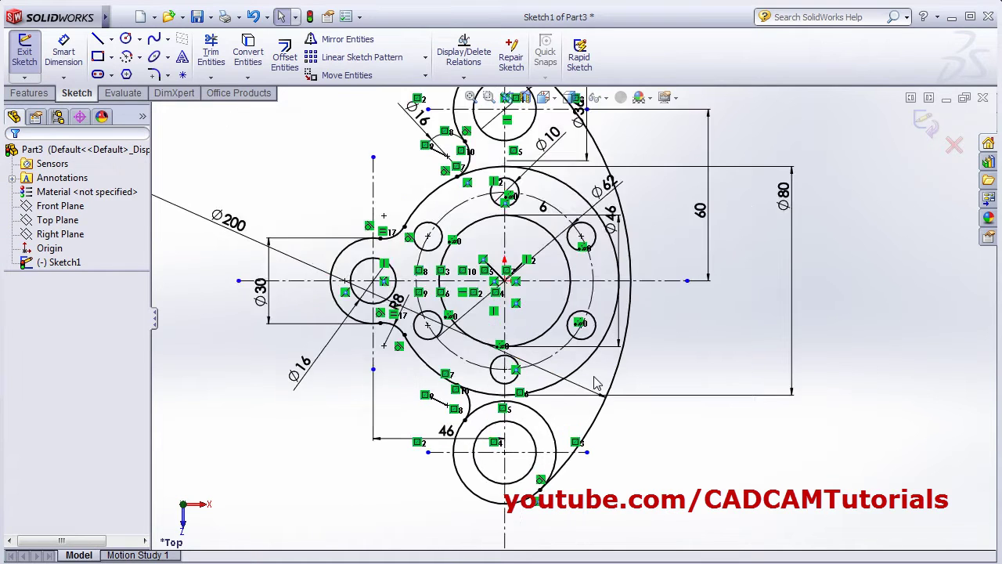
pyautogui.click(211, 52)
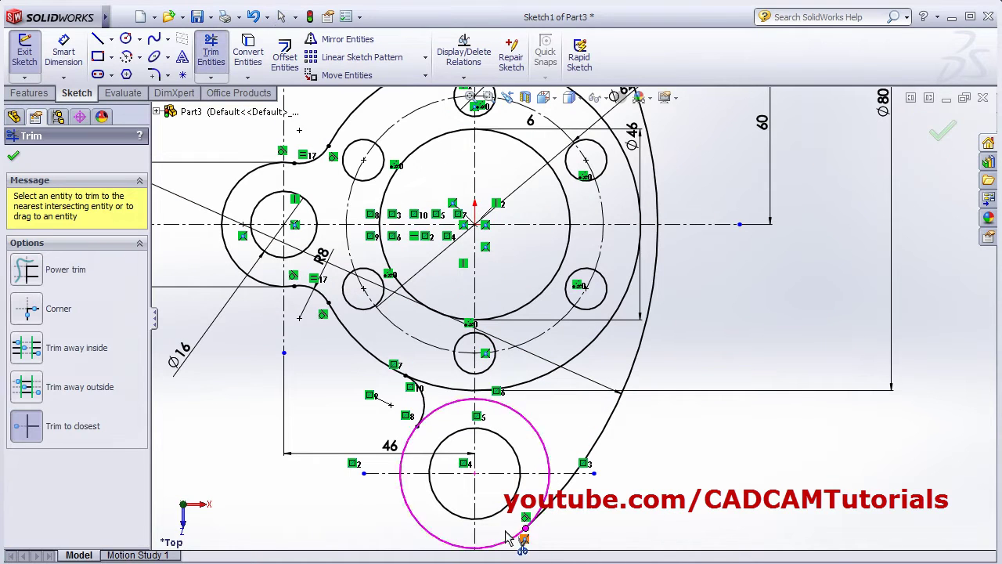
pyautogui.click(446, 405)
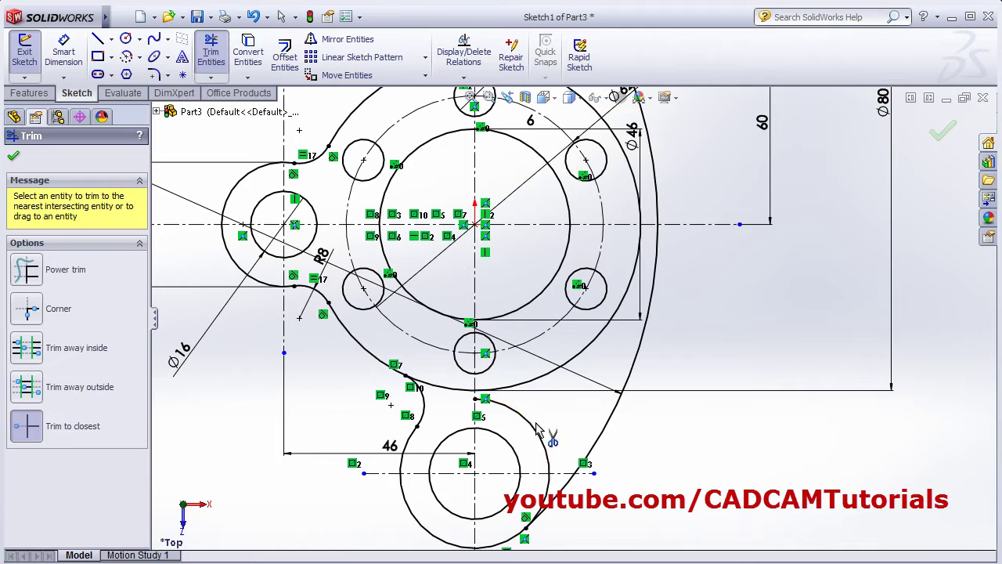
pyautogui.click(535, 428)
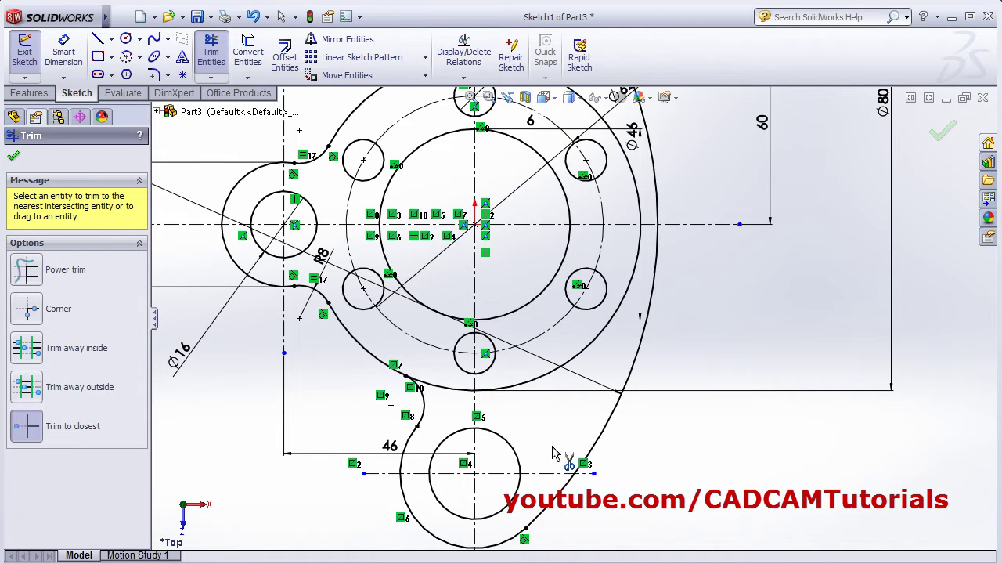
pyautogui.press('Escape')
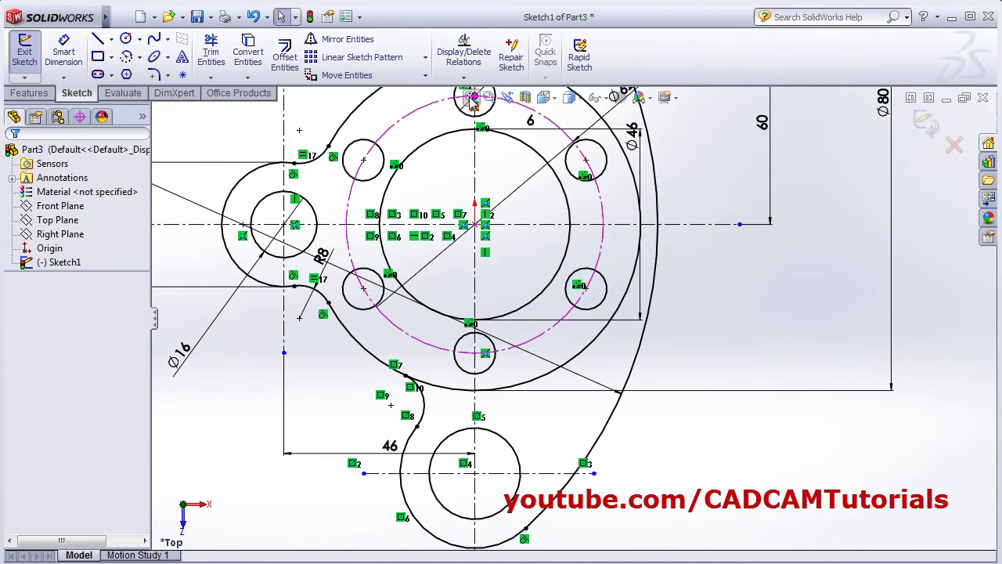
pyautogui.click(470, 98)
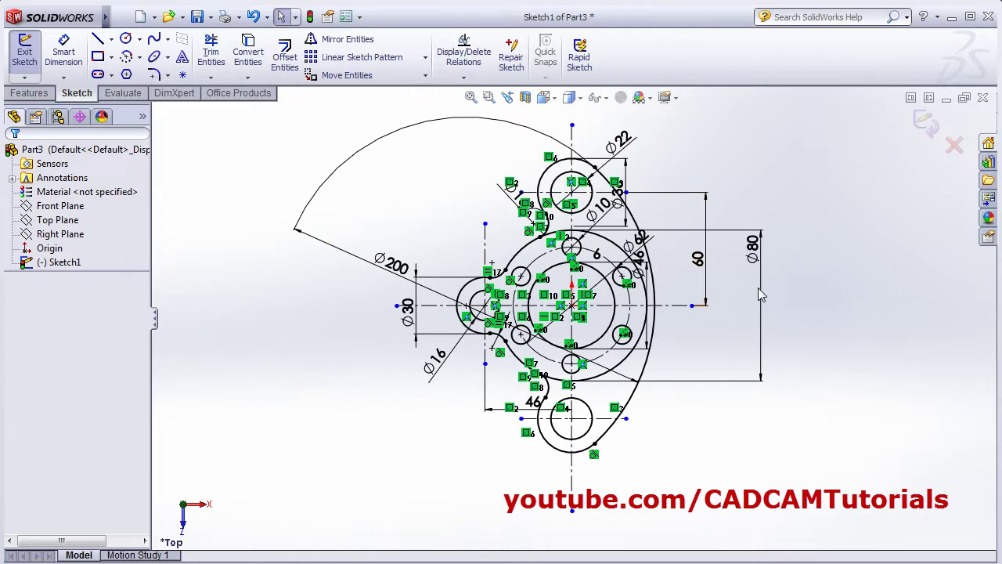
pyautogui.scroll(-2, 786, 270)
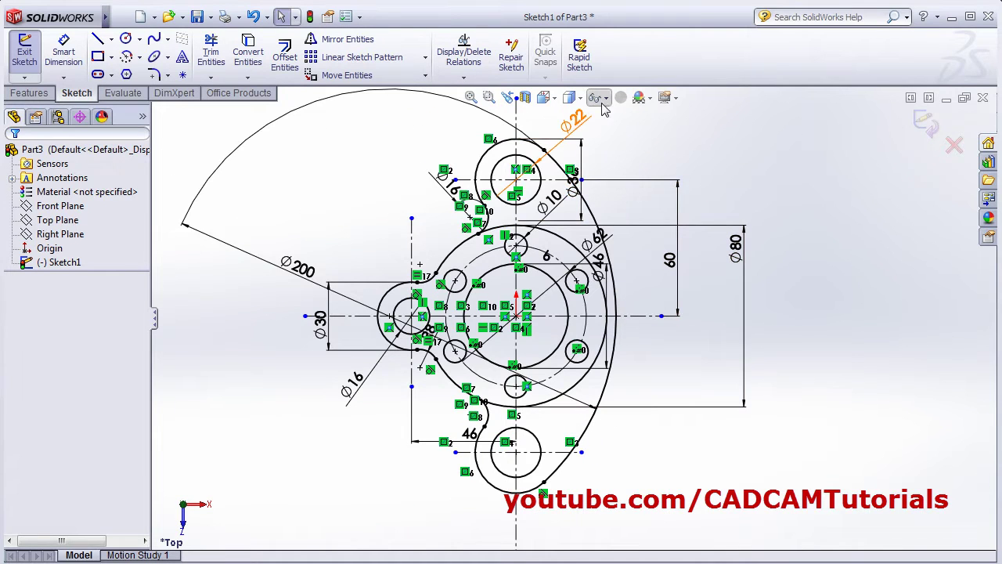
pyautogui.scroll(-1, 648, 278)
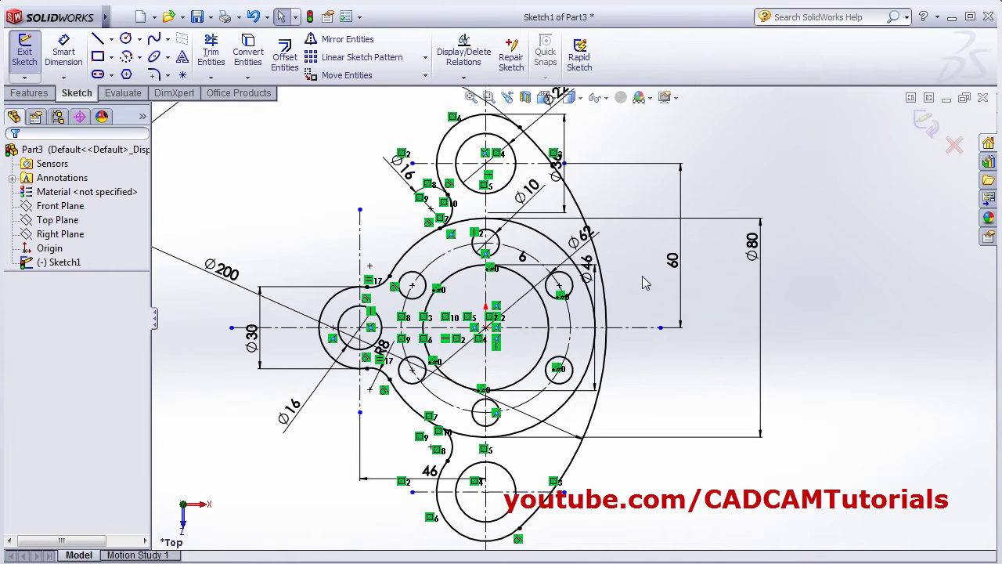
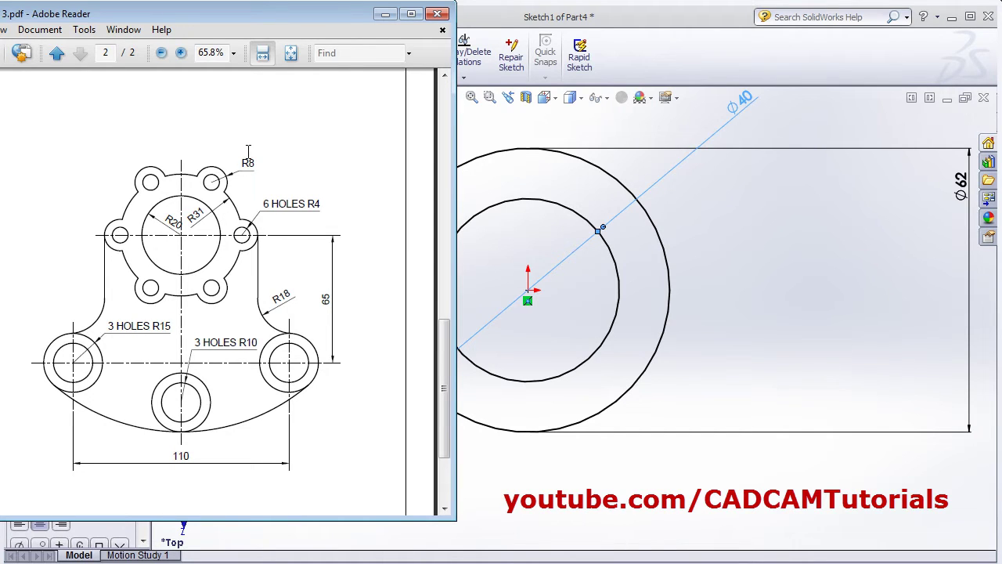
# Step: Check the PDF drawing, and sketch a circle about 15.4 mm in diameter centred on the 62 mm circle, horizontally right of the origin
pyautogui.click(736, 299)
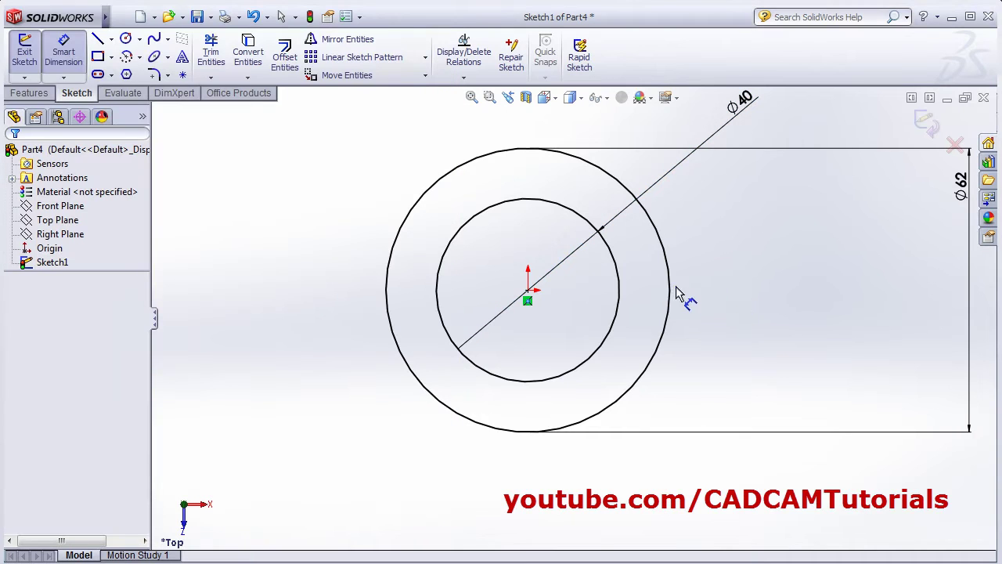
pyautogui.hotkey('alt', 'Tab')
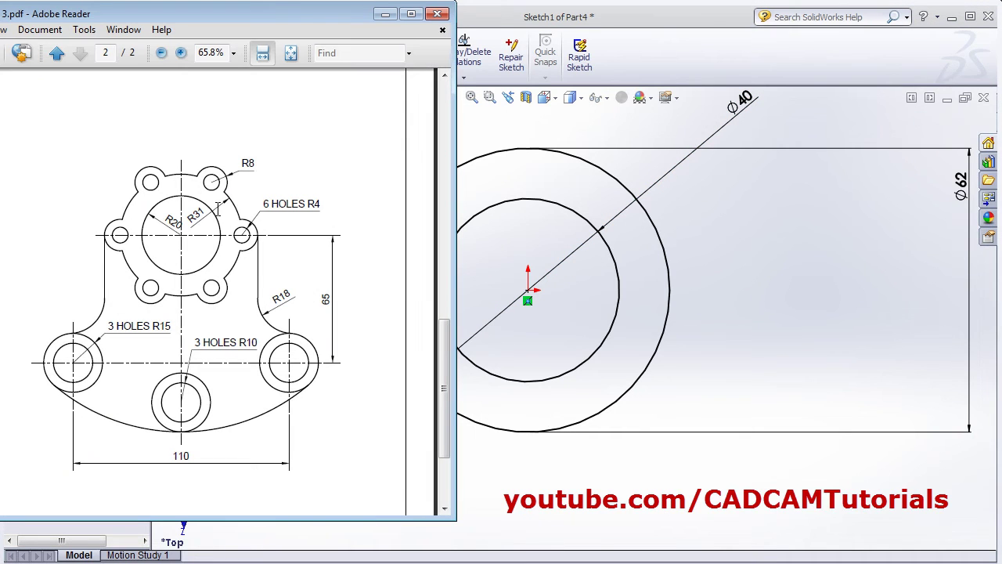
pyautogui.hotkey('alt', 'Tab')
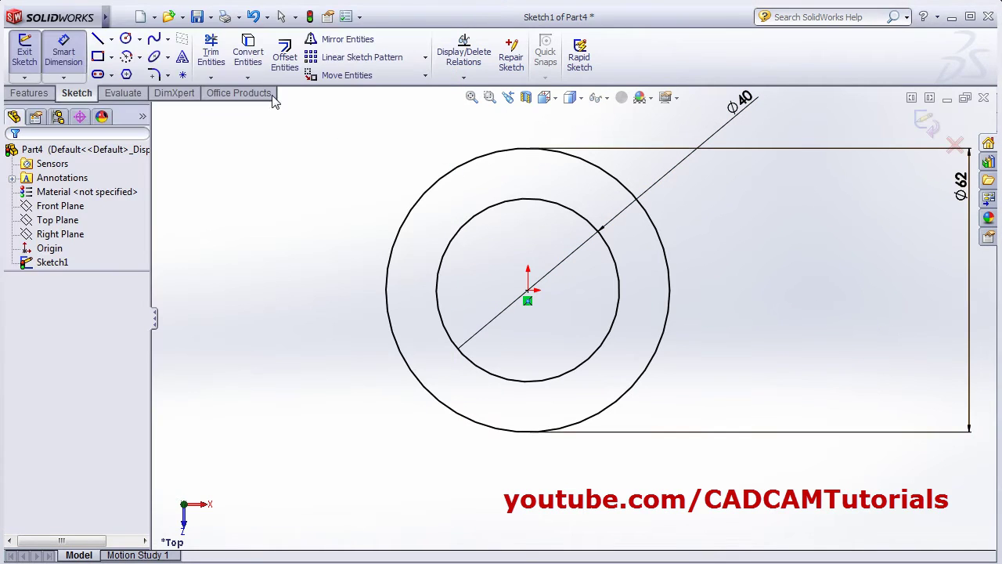
pyautogui.click(126, 40)
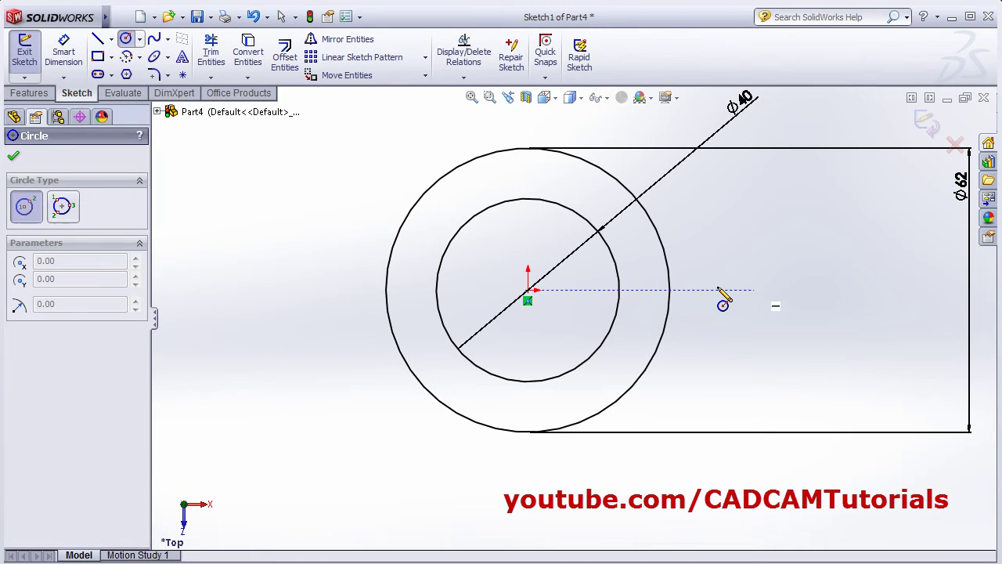
pyautogui.click(670, 291)
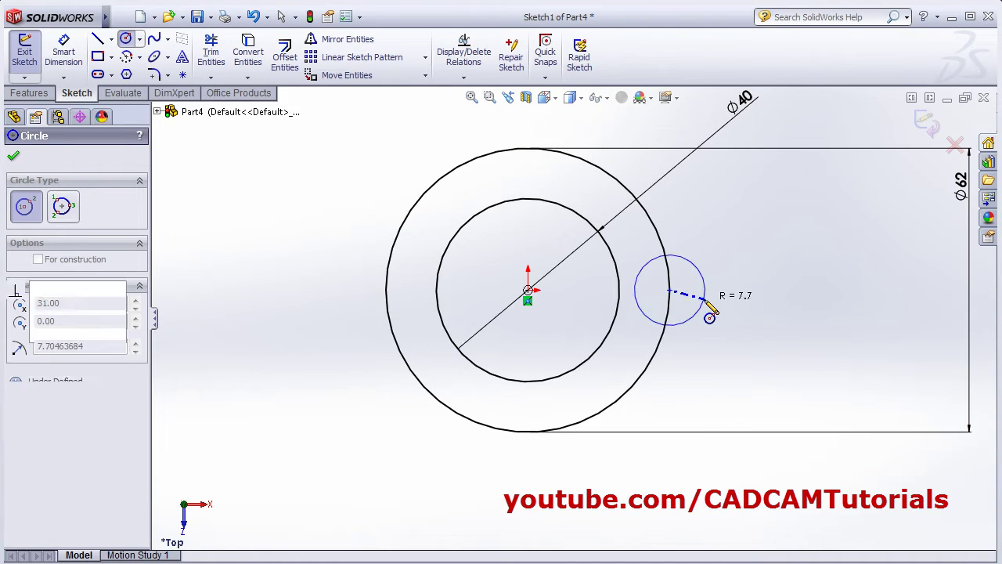
pyautogui.click(704, 308)
# Step: Dimension the new circle on the 62 mm circle to a diameter of 16 mm
pyautogui.click(68, 50)
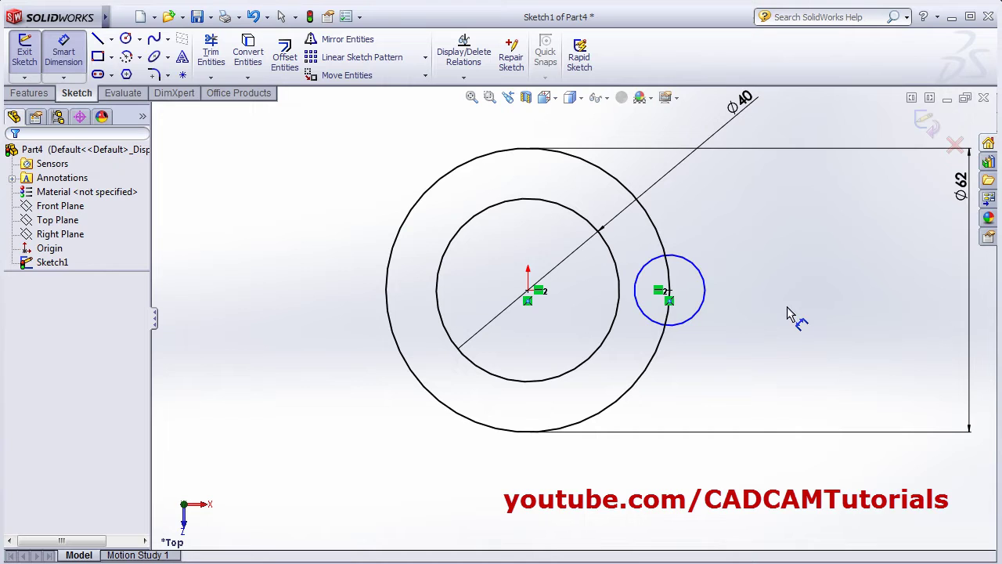
pyautogui.click(705, 276)
pyautogui.click(750, 252)
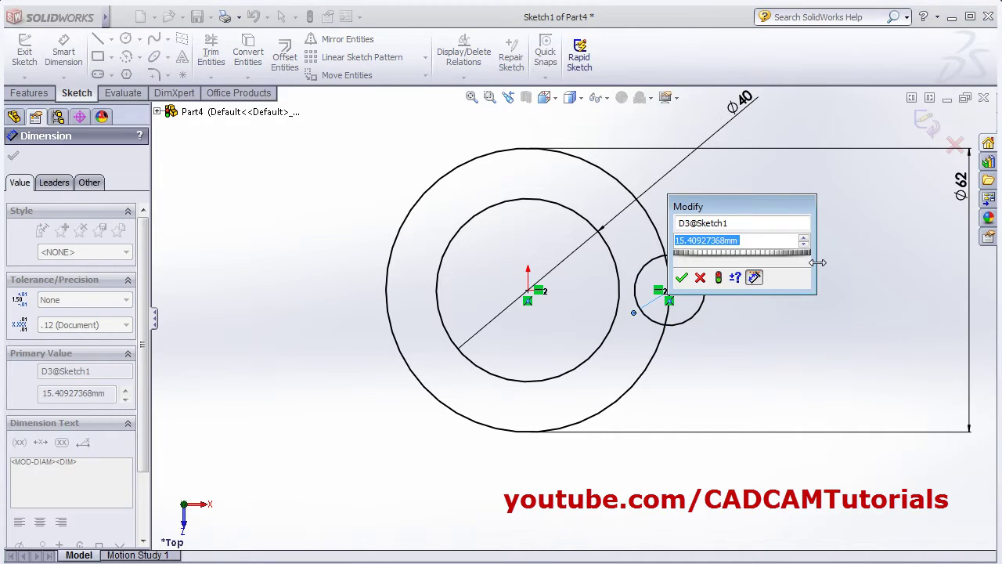
pyautogui.write('16')
pyautogui.press('Return')
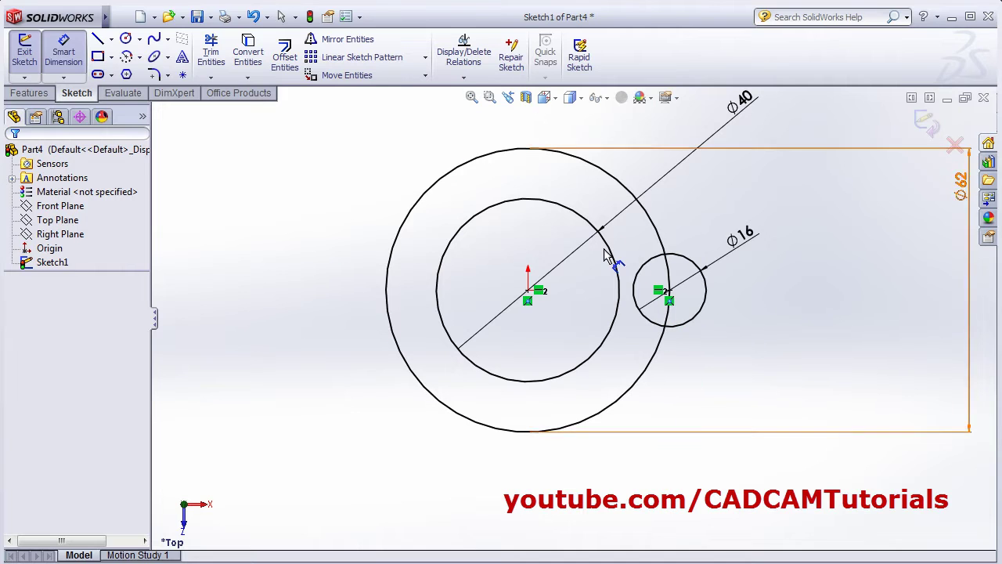
# Step: Create a circular sketch pattern of the 16 mm circle with 6 equally spaced instances over 360 degrees about the origin
pyautogui.click(426, 57)
pyautogui.click(382, 91)
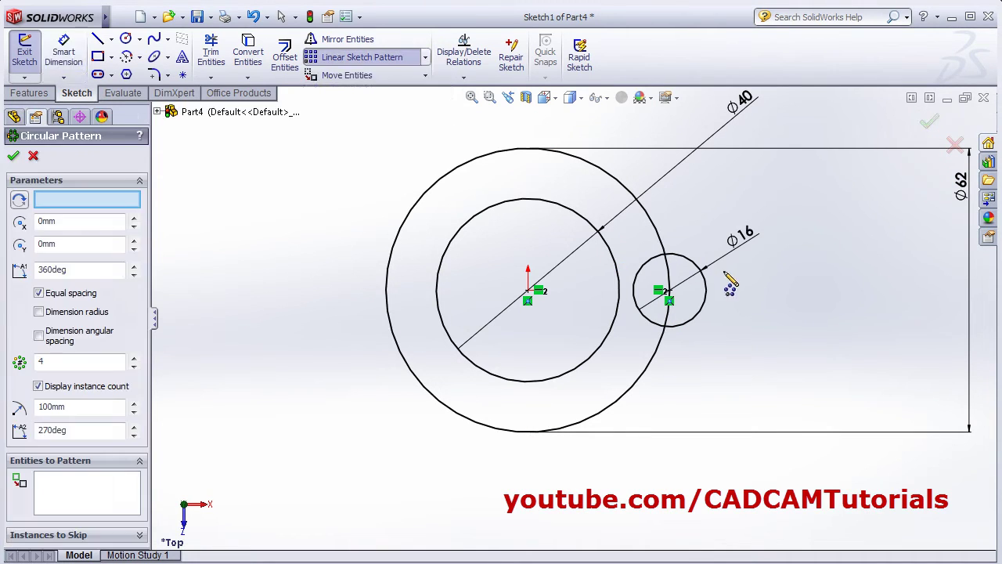
pyautogui.click(699, 270)
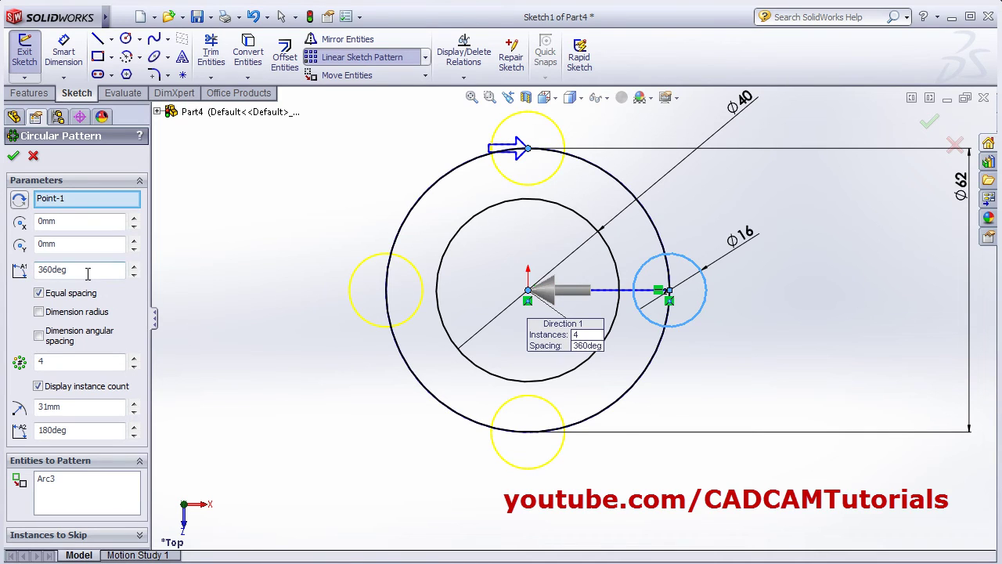
pyautogui.click(47, 362)
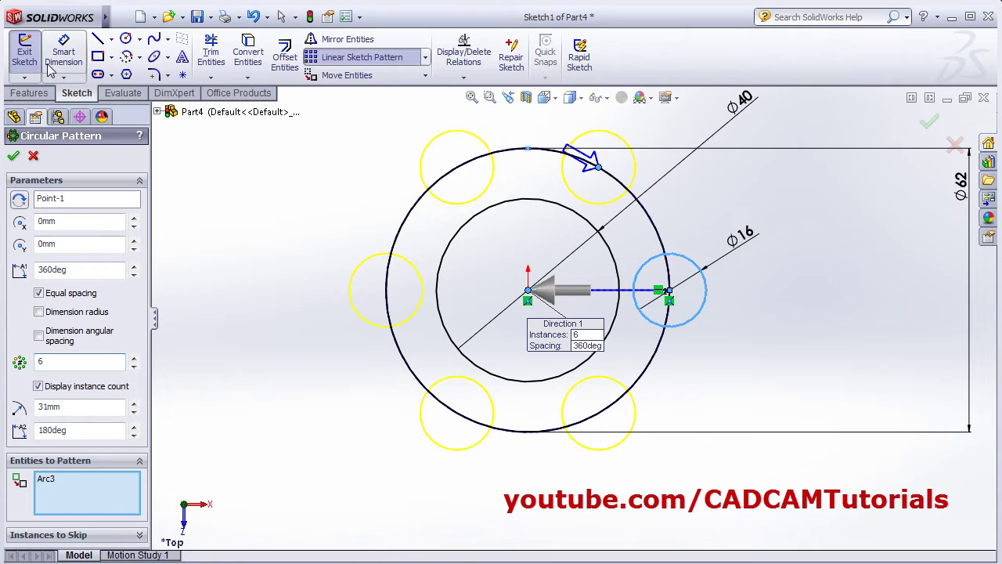
pyautogui.click(14, 156)
pyautogui.click(749, 351)
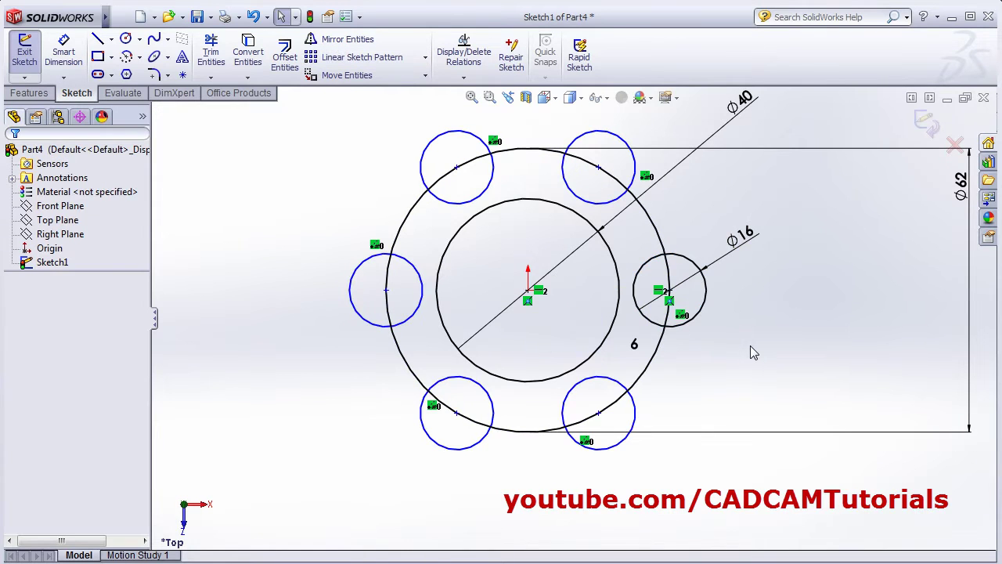
# Step: Trim the inner halves of all six 16 mm circles and the 62 mm circle's segments inside them to form one lobed outline
pyautogui.click(210, 50)
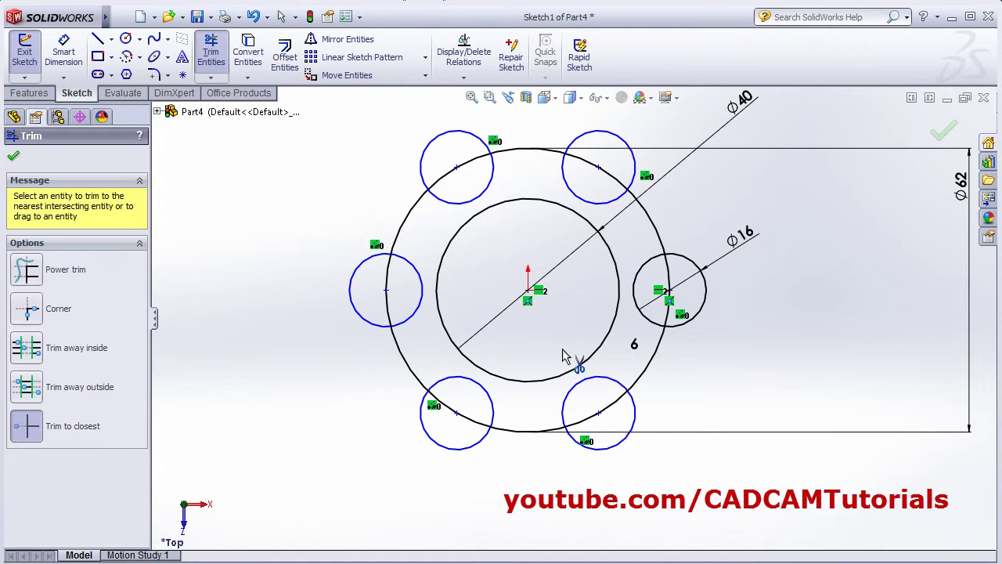
pyautogui.click(648, 323)
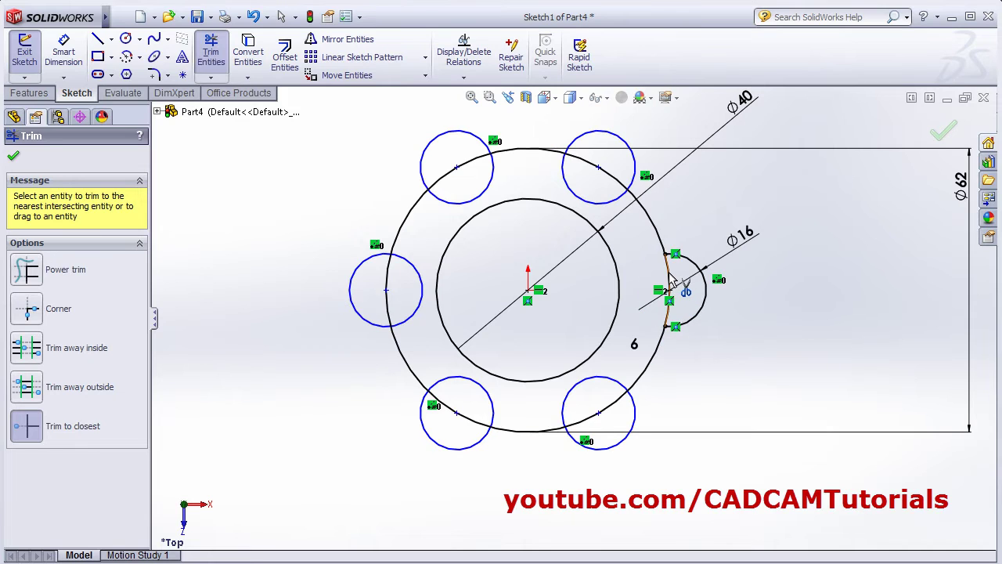
pyautogui.click(667, 278)
pyautogui.click(603, 208)
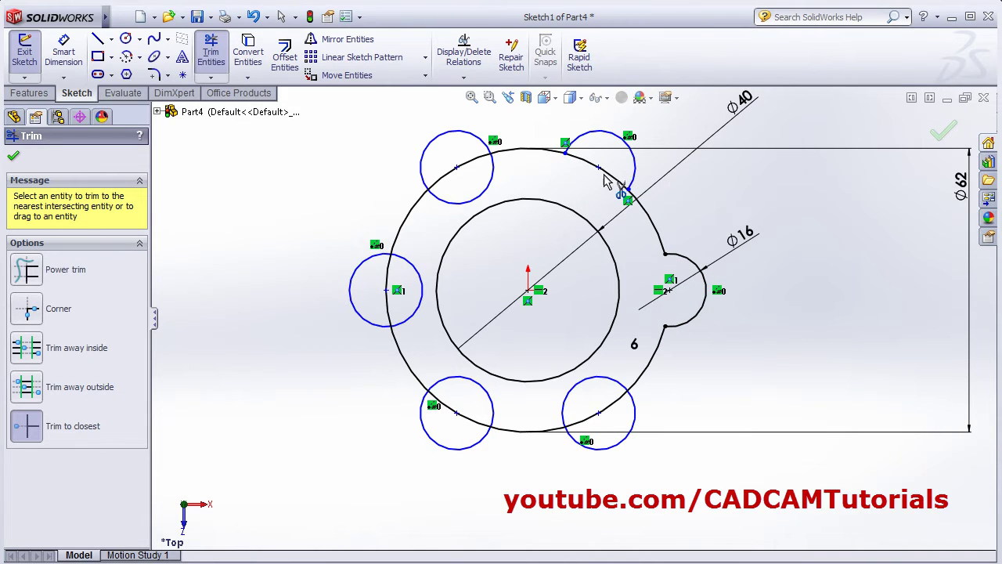
pyautogui.click(601, 170)
pyautogui.click(492, 181)
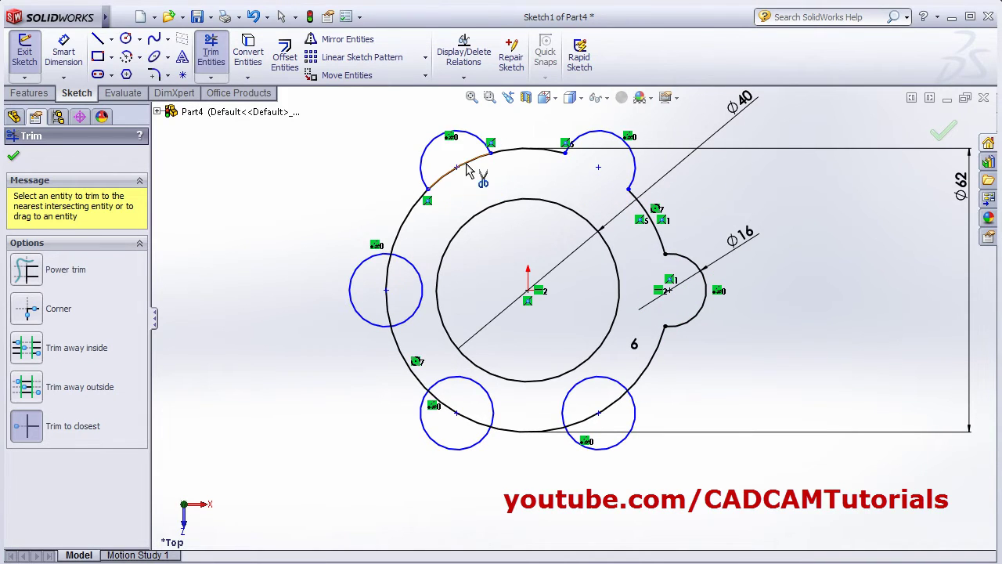
pyautogui.click(470, 162)
pyautogui.click(418, 278)
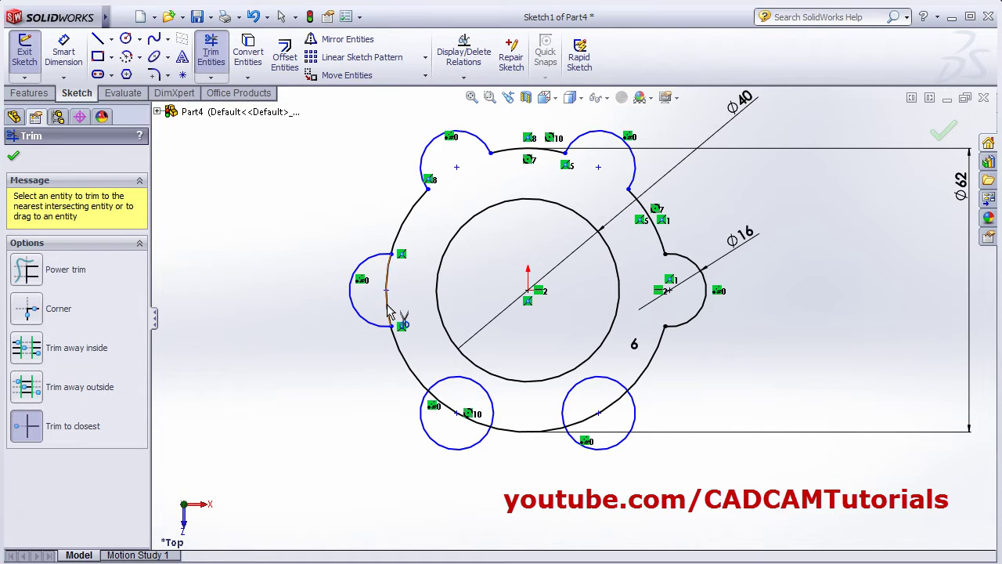
pyautogui.click(389, 312)
pyautogui.click(475, 387)
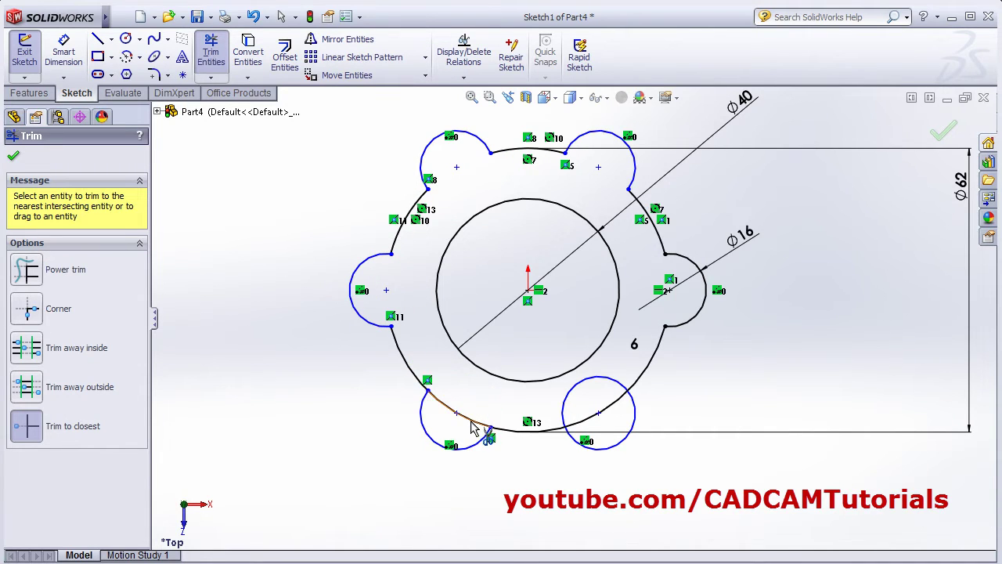
pyautogui.click(472, 428)
pyautogui.click(604, 381)
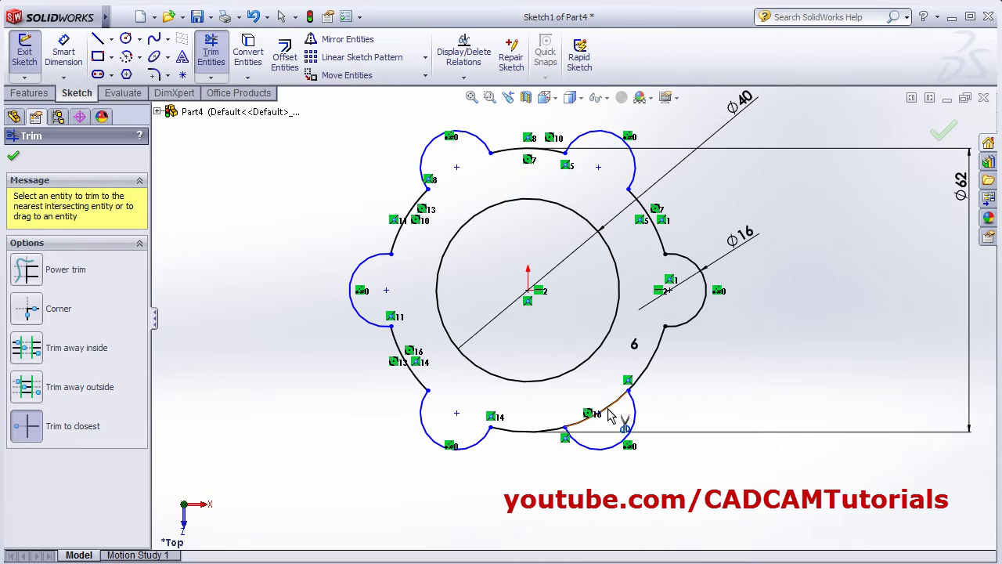
pyautogui.click(608, 409)
pyautogui.press('Escape')
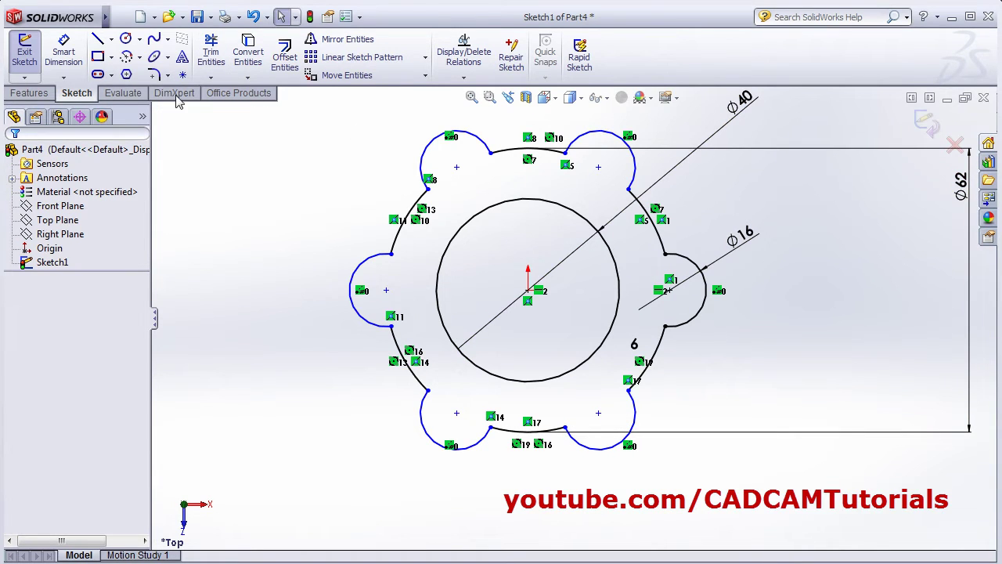
# Step: Sketch a circle about 9.3 mm in diameter concentric with the right-hand 16 mm lobe
pyautogui.click(125, 39)
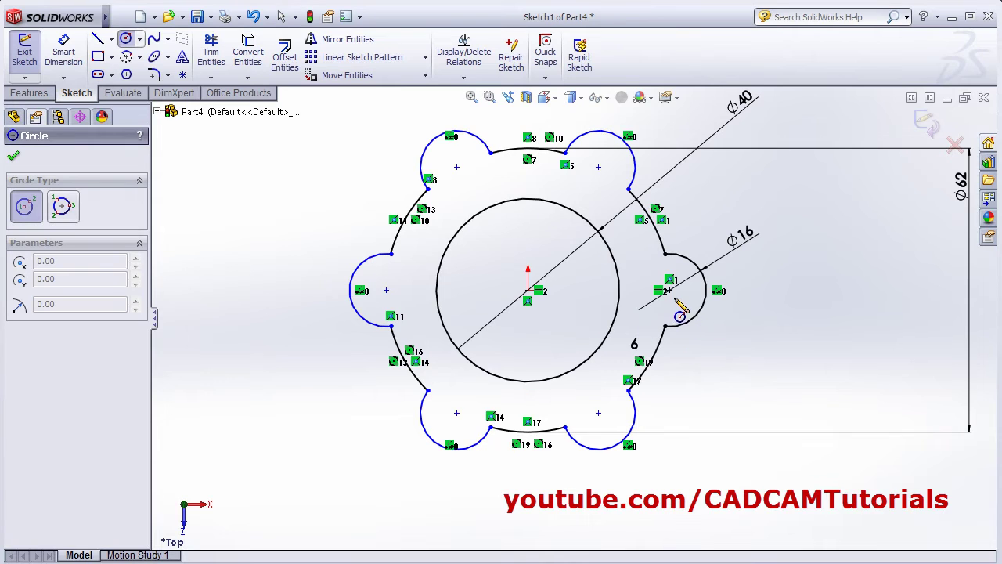
pyautogui.click(670, 291)
pyautogui.click(685, 306)
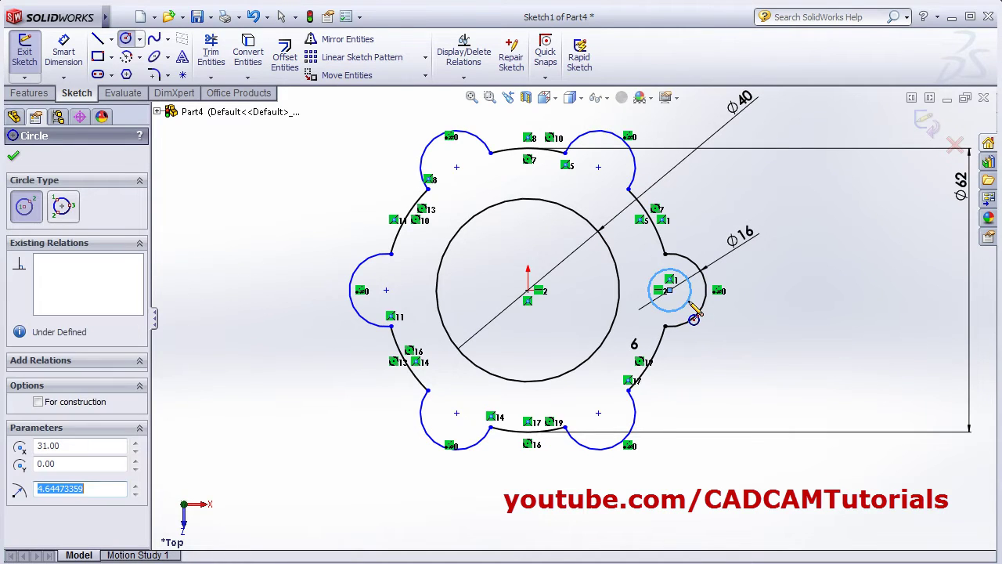
# Step: Dimension the small circle in the right-hand lobe to a diameter of 8 mm, checking the hole size in the PDF drawing
pyautogui.click(63, 55)
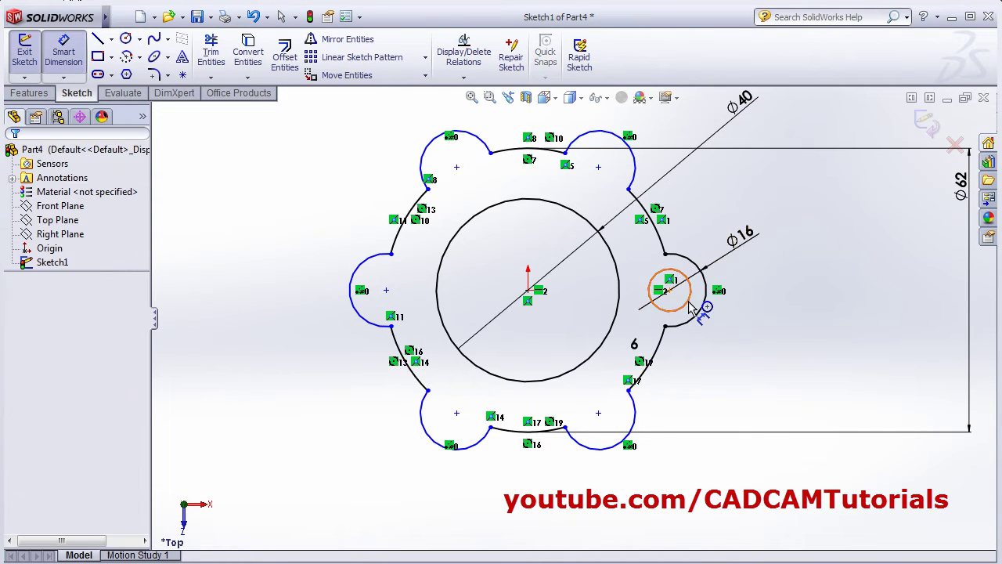
pyautogui.click(688, 305)
pyautogui.click(750, 351)
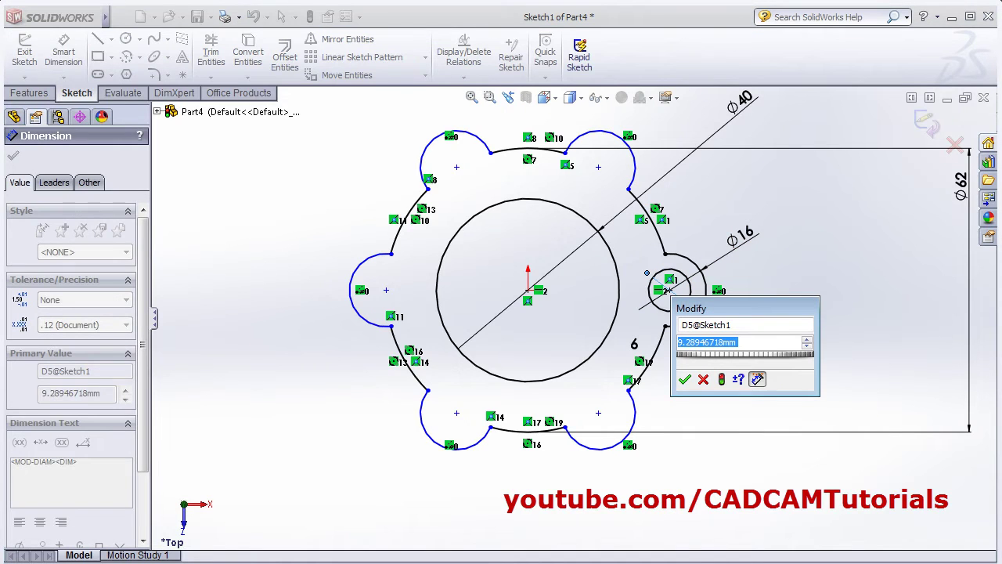
pyautogui.hotkey('alt', 'Tab')
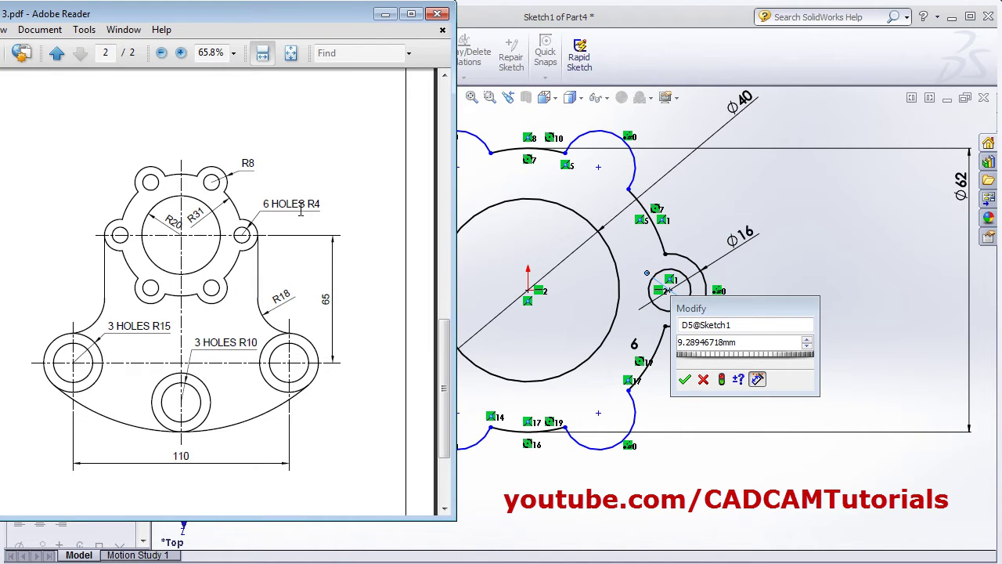
pyautogui.hotkey('alt', 'Tab')
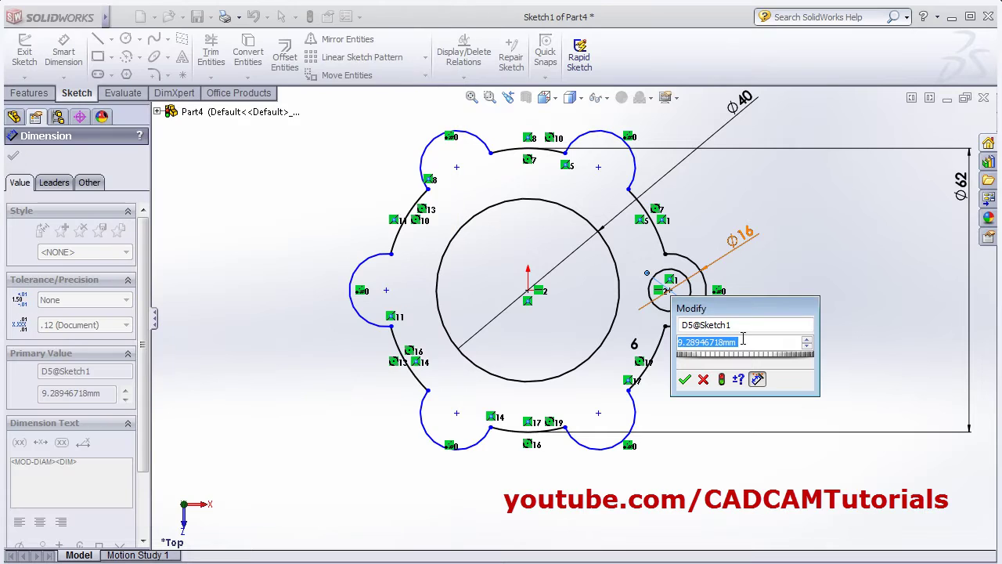
pyautogui.write('8')
pyautogui.press('Return')
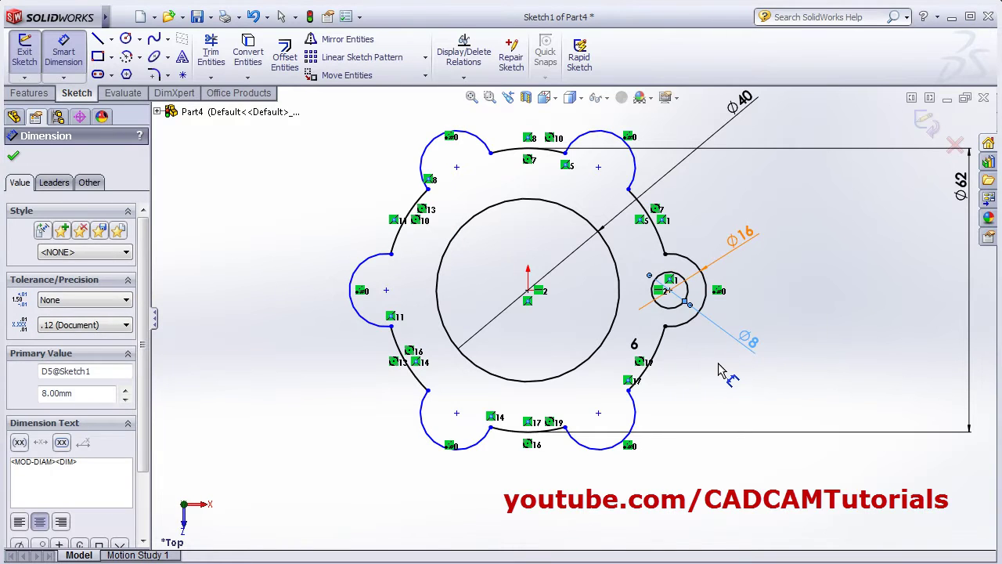
pyautogui.press('Escape')
# Step: Create a circular sketch pattern of the 8 mm circle with 6 equally spaced instances over 360 degrees about the origin
pyautogui.click(424, 60)
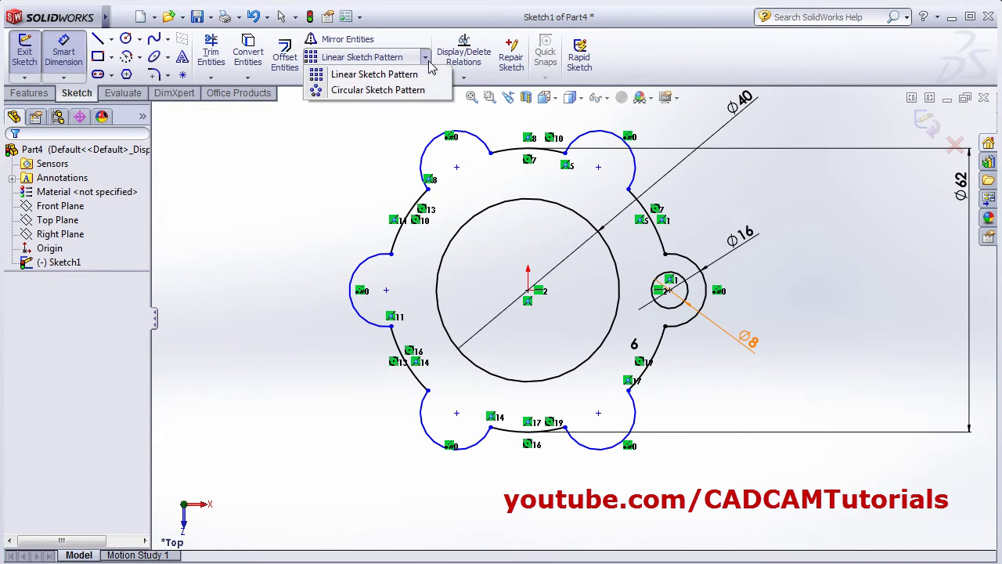
pyautogui.click(387, 92)
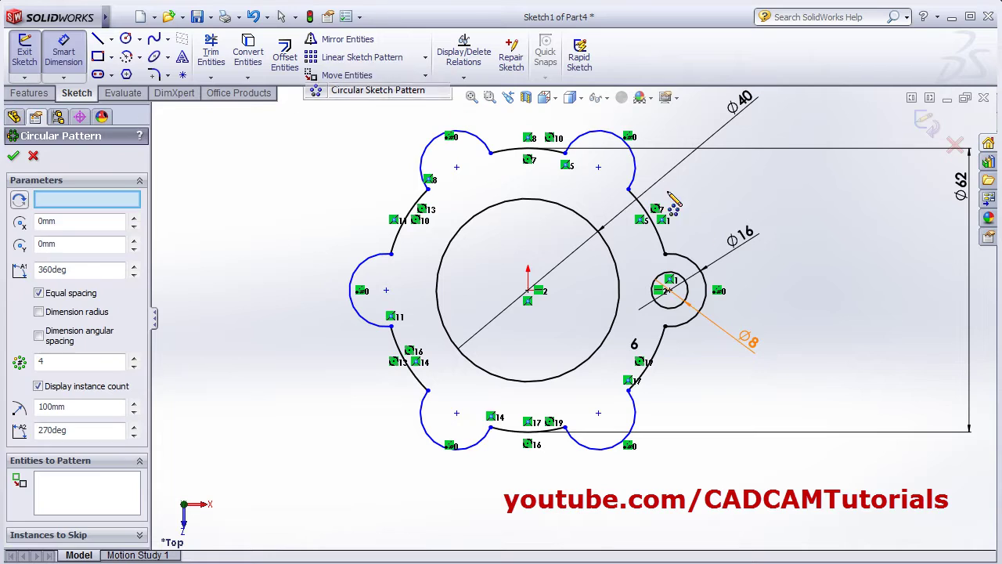
pyautogui.click(671, 310)
pyautogui.click(87, 362)
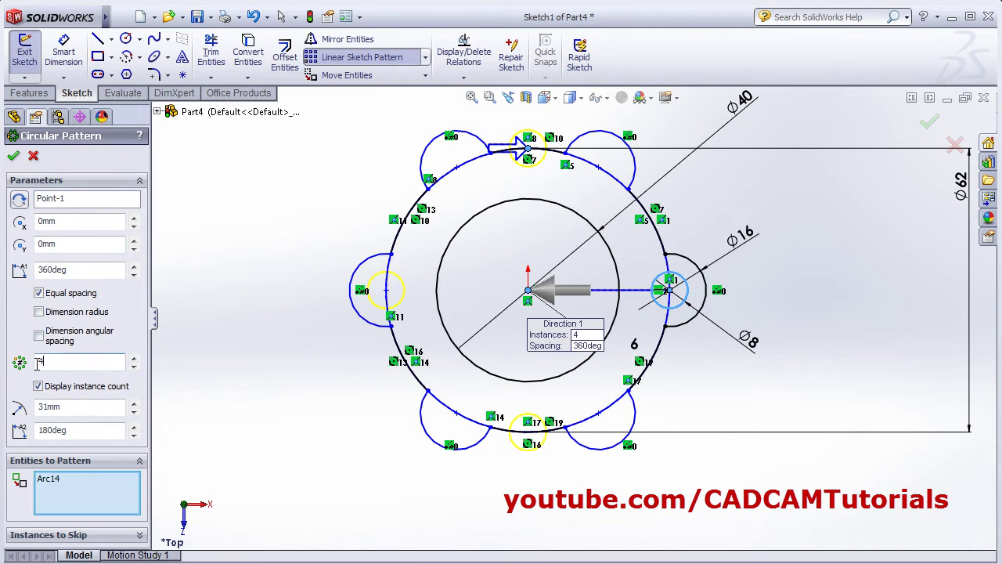
pyautogui.click(14, 157)
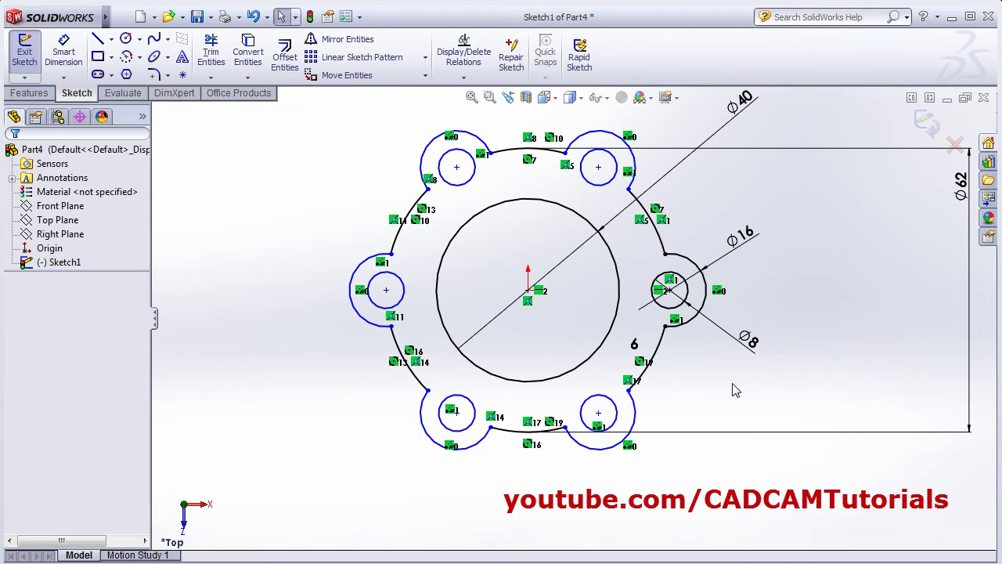
# Step: Check the PDF drawing and sketch a horizontal centerline through the origin, extending past the lobes on both sides of the flange
pyautogui.scroll(5, 679, 387)
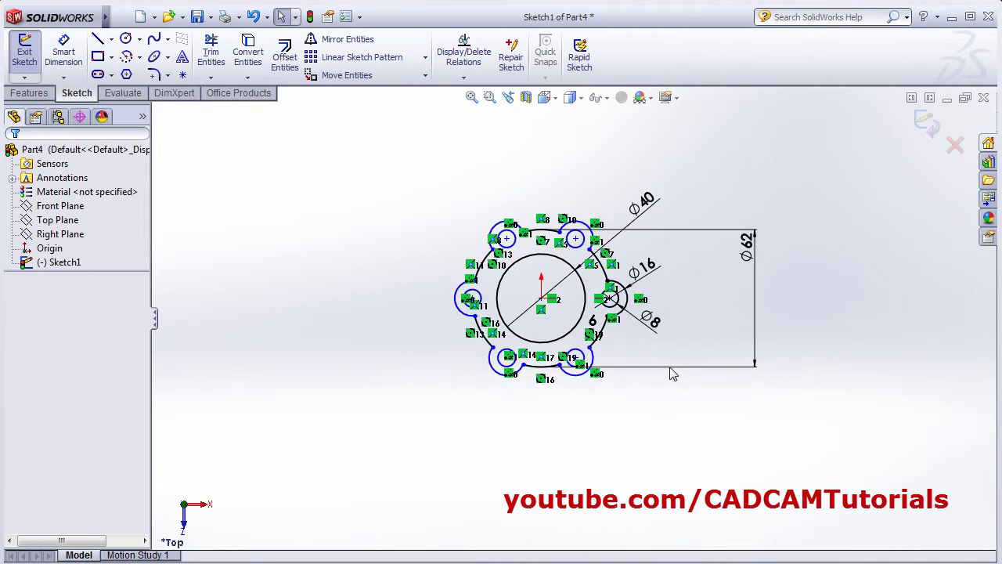
pyautogui.scroll(-2, 671, 373)
pyautogui.hotkey('alt', 'Tab')
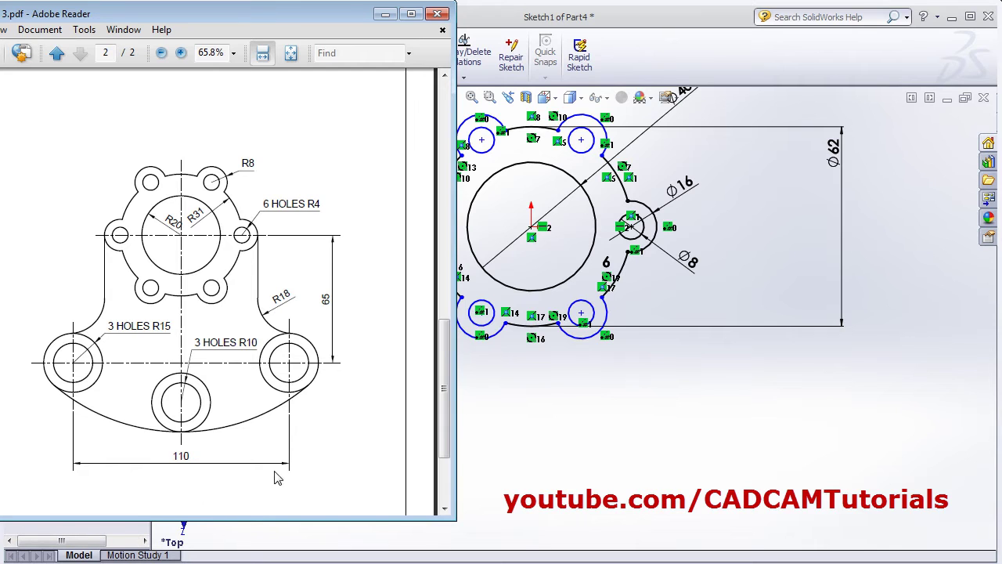
pyautogui.click(674, 411)
pyautogui.scroll(2, 663, 395)
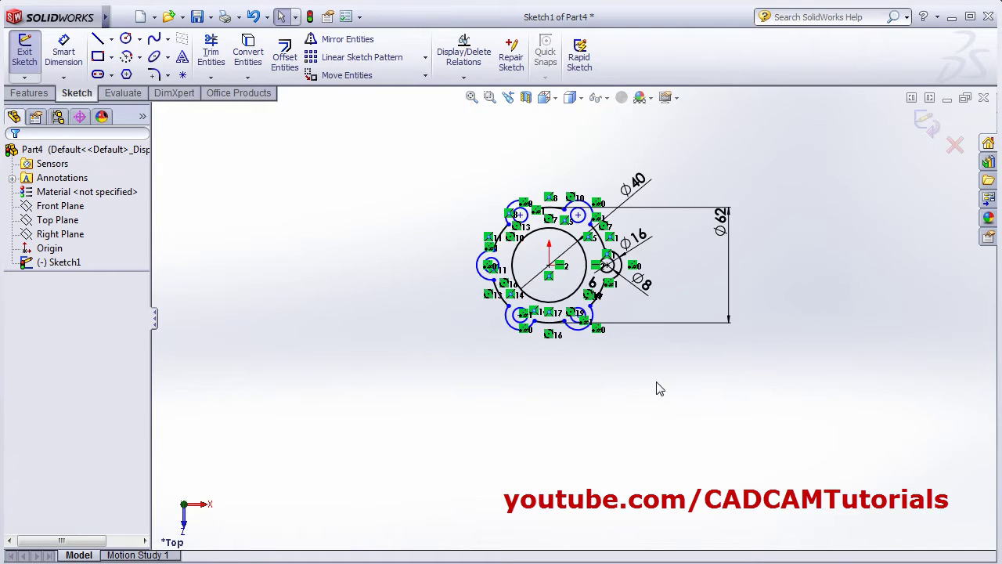
pyautogui.scroll(-1, 570, 401)
pyautogui.click(112, 40)
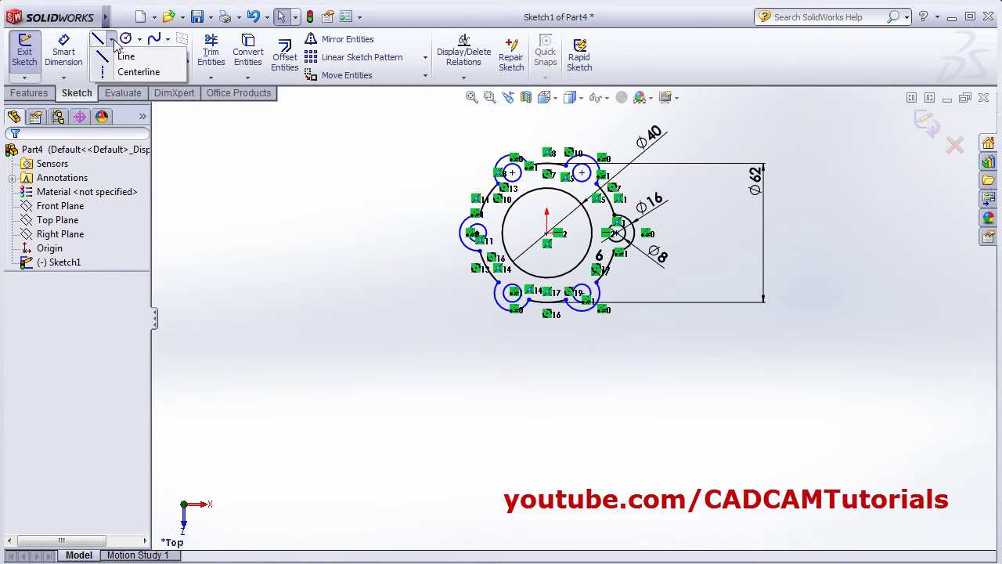
pyautogui.click(139, 72)
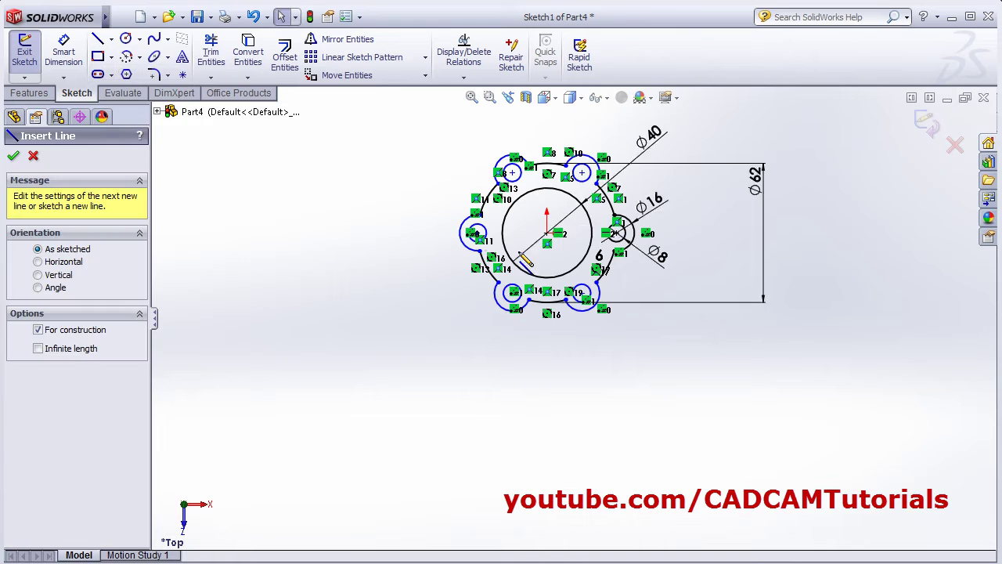
pyautogui.click(425, 233)
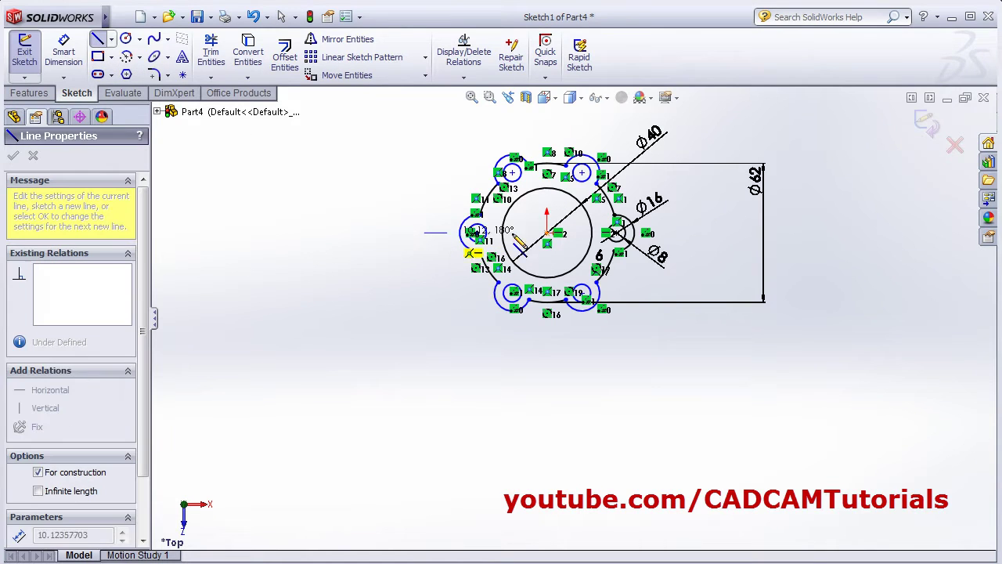
pyautogui.click(697, 233)
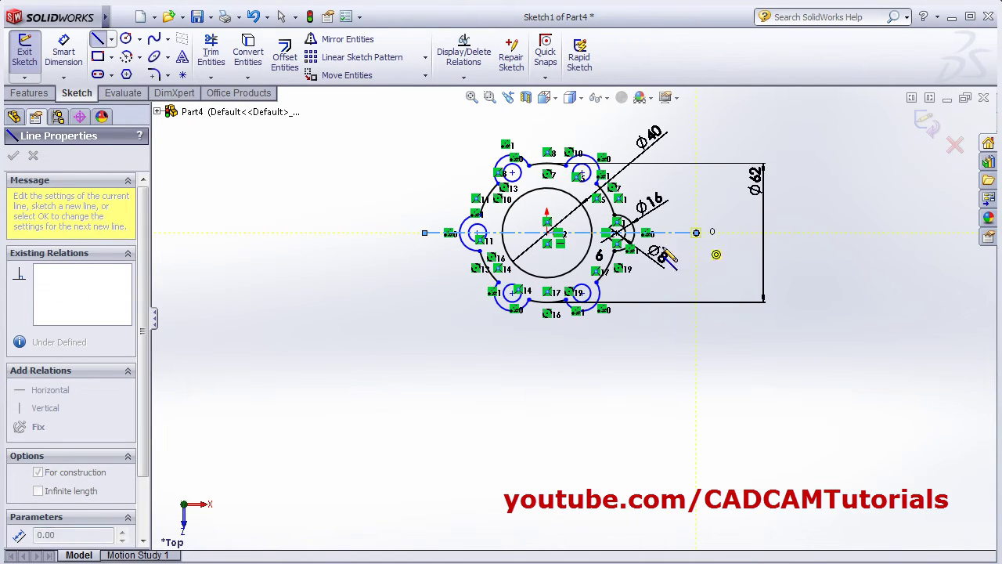
# Step: Sketch a vertical centerline through the origin, from just above the flange to well below it
pyautogui.click(112, 39)
pyautogui.click(126, 72)
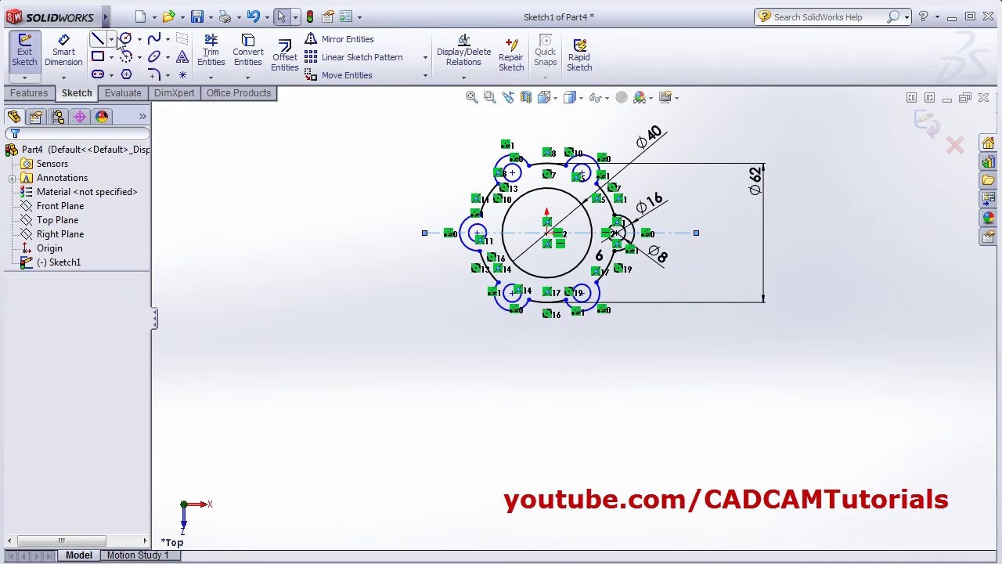
pyautogui.click(113, 40)
pyautogui.click(125, 73)
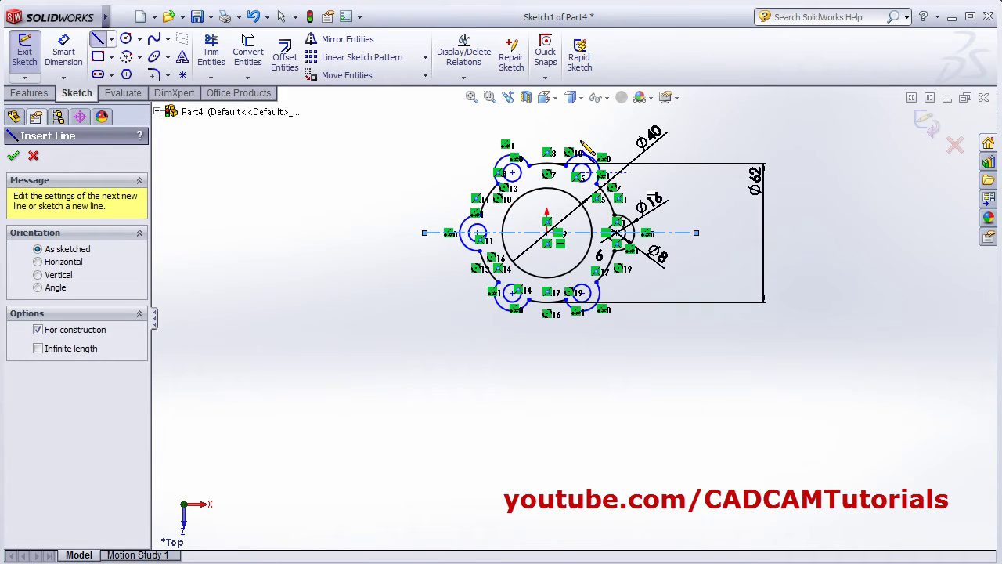
pyautogui.click(548, 128)
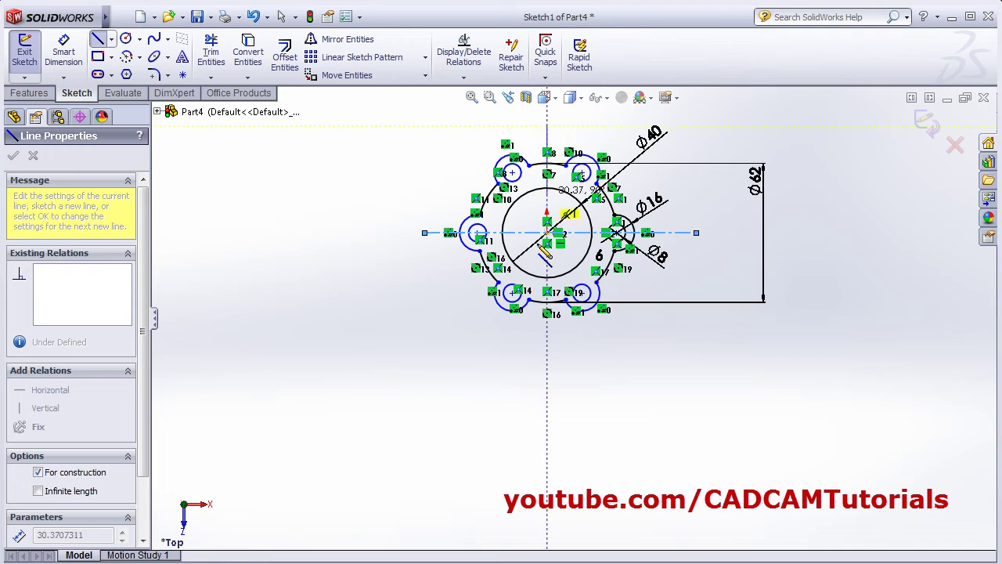
pyautogui.click(546, 477)
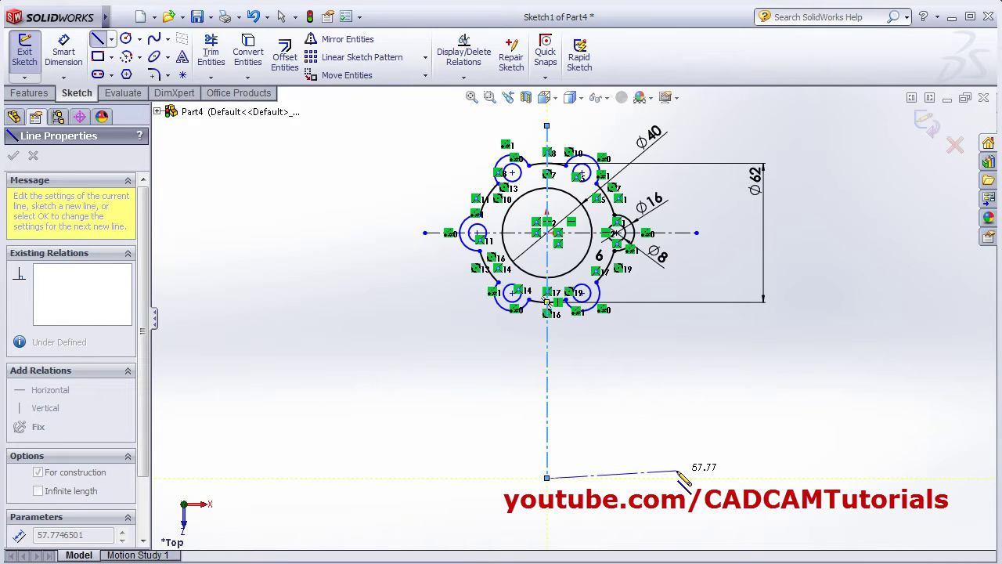
pyautogui.rightClick(631, 397)
pyautogui.click(649, 164)
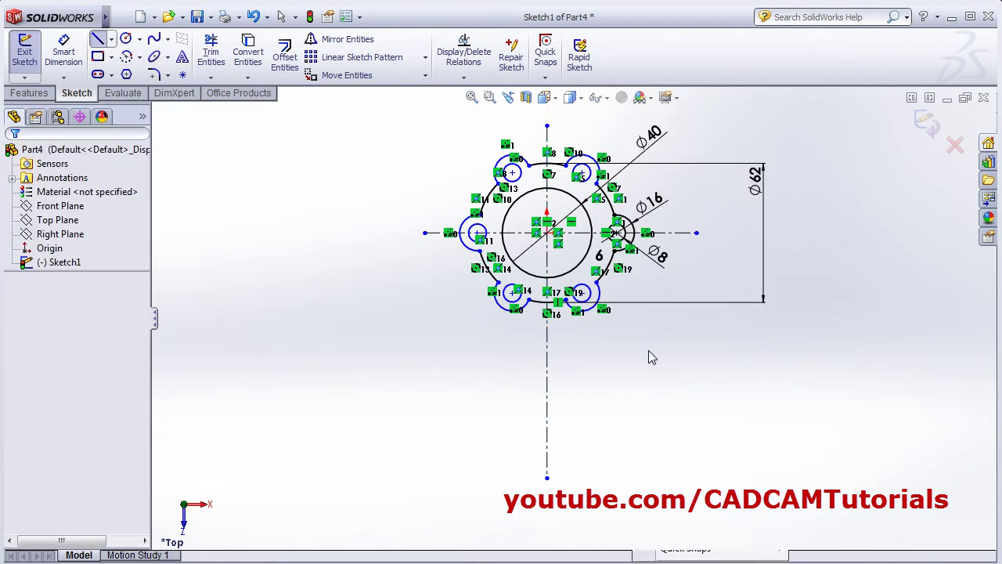
# Step: Sketch a horizontal centerline about 167.6 mm long below the flange, crossing the vertical centerline
pyautogui.rightClick(628, 374)
pyautogui.click(634, 361)
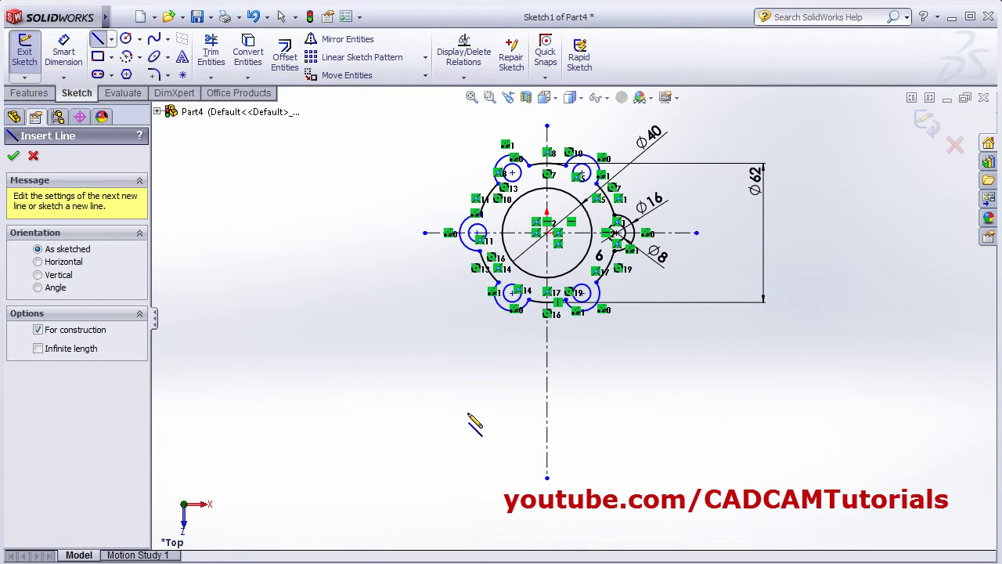
pyautogui.click(362, 400)
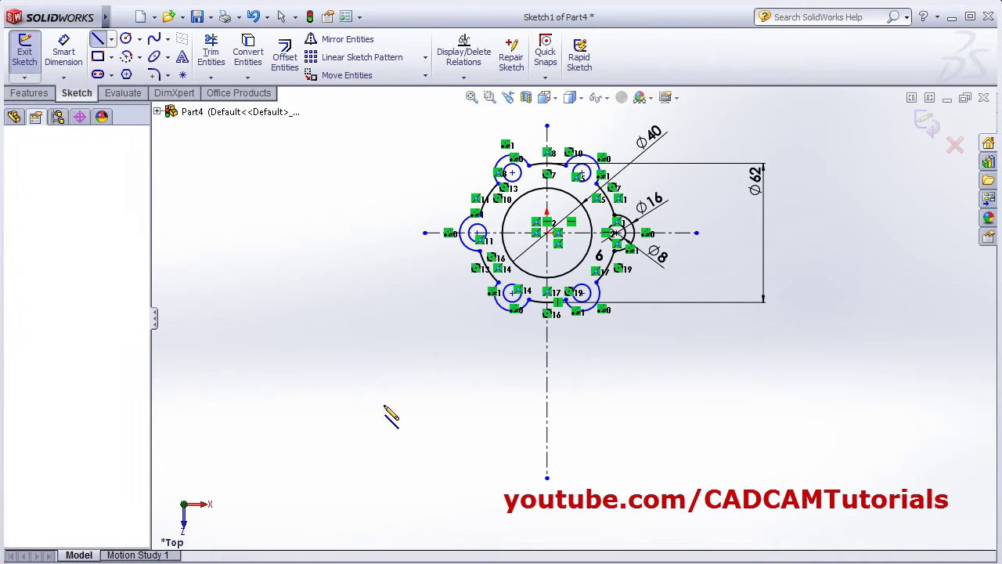
pyautogui.click(738, 400)
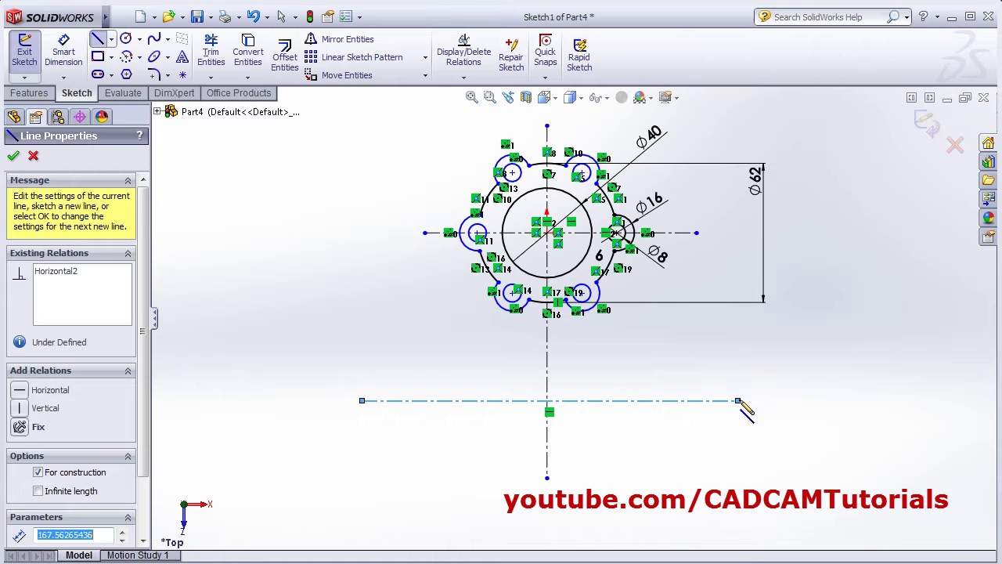
pyautogui.rightClick(817, 333)
pyautogui.click(872, 171)
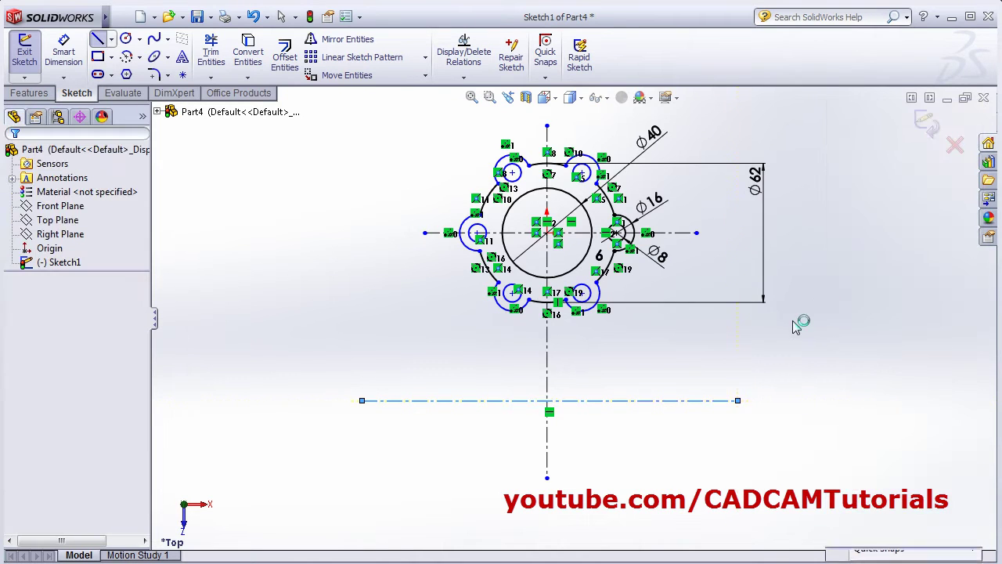
# Step: Sketch a short vertical centerline crossing the lower horizontal centerline to the right of the main vertical axis
pyautogui.rightClick(801, 322)
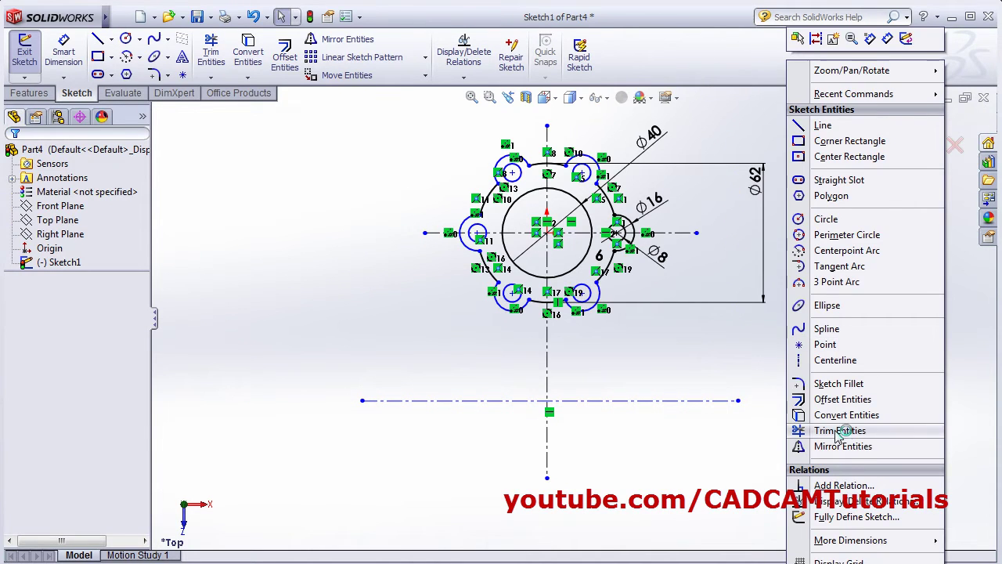
pyautogui.click(835, 359)
pyautogui.click(661, 330)
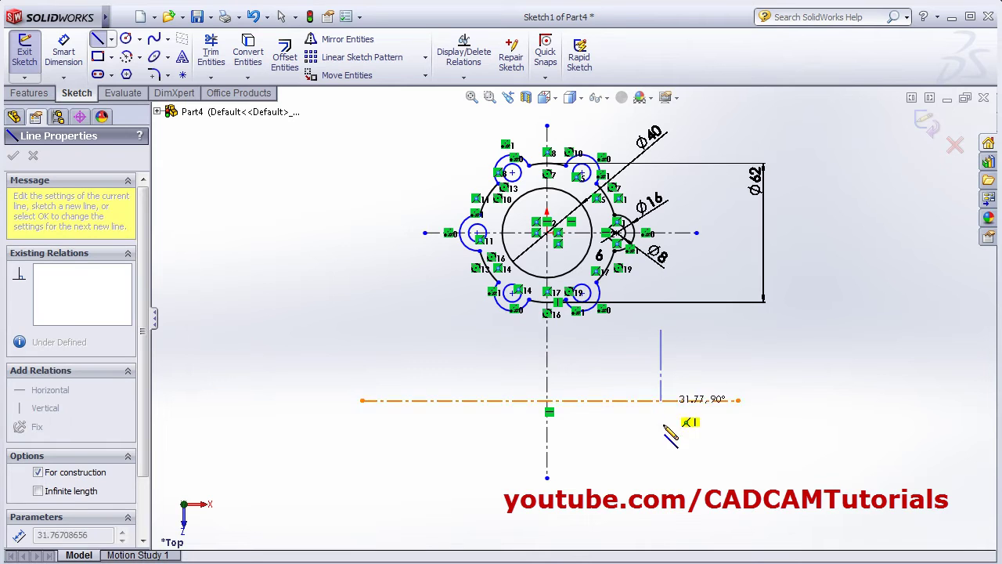
pyautogui.click(661, 458)
pyautogui.rightClick(744, 442)
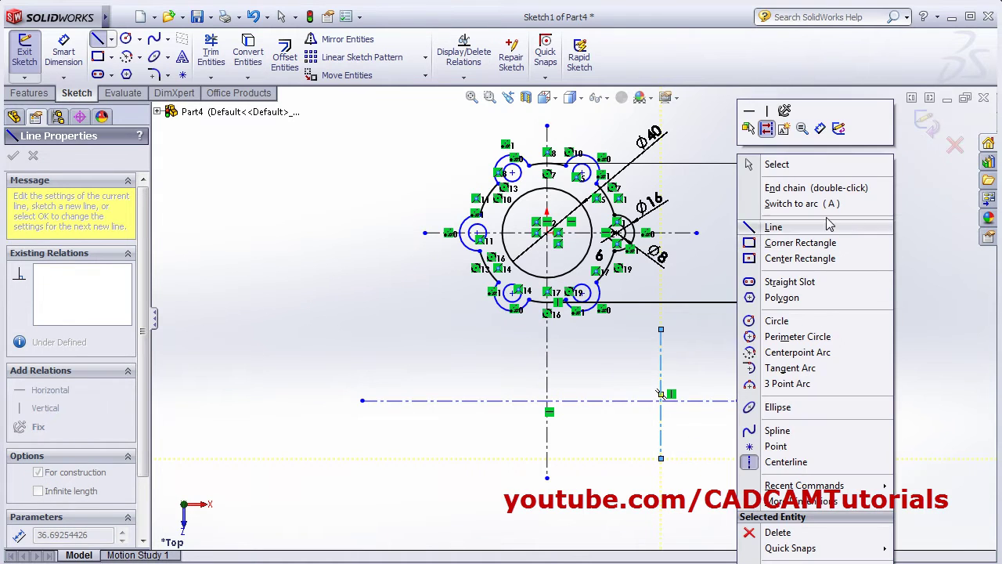
pyautogui.click(788, 162)
# Step: Dimension the distance between the upper and lower horizontal centerlines to 65 mm, as given in the PDF drawing
pyautogui.scroll(-2, 714, 368)
pyautogui.scroll(-1, 612, 456)
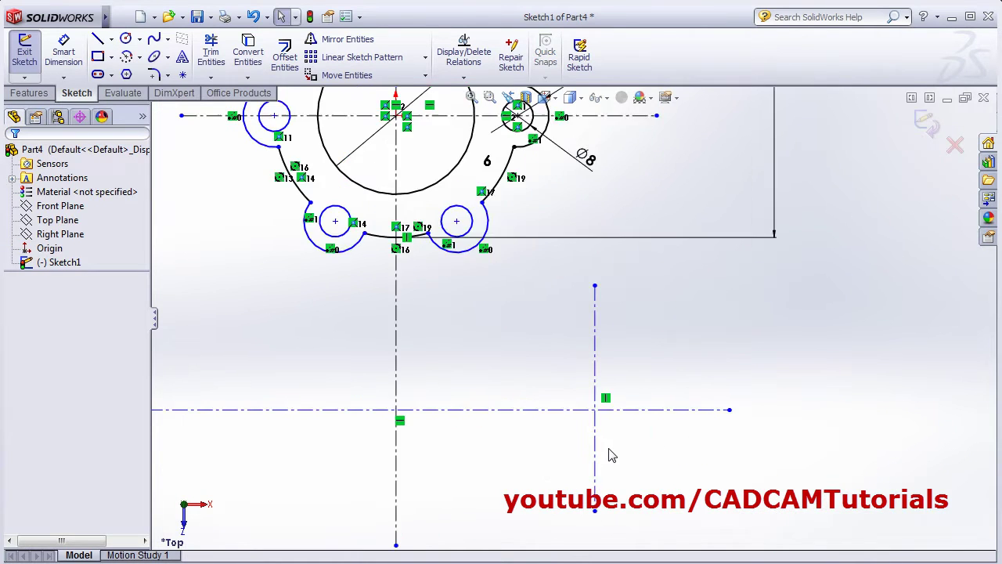
pyautogui.scroll(1, 571, 317)
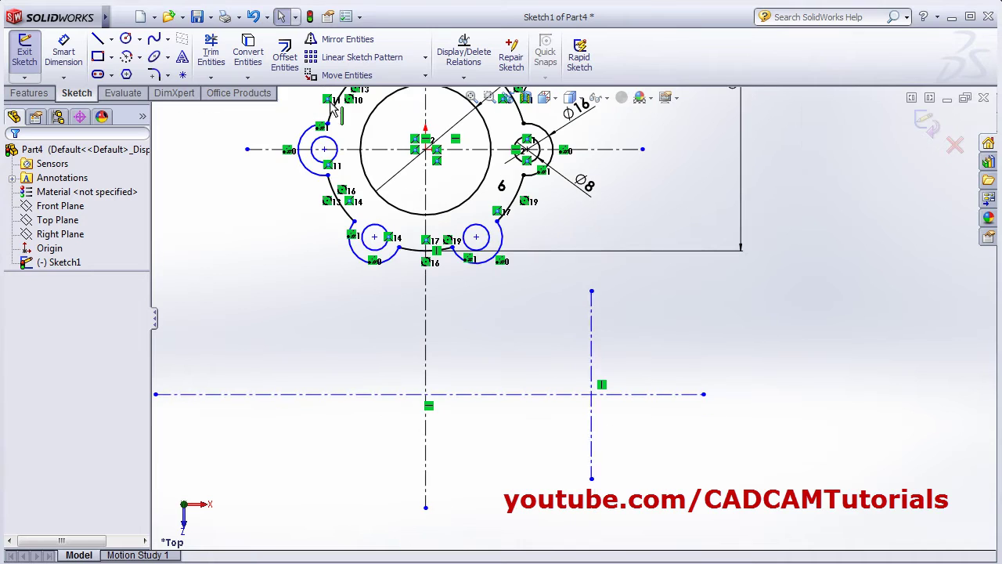
pyautogui.click(72, 62)
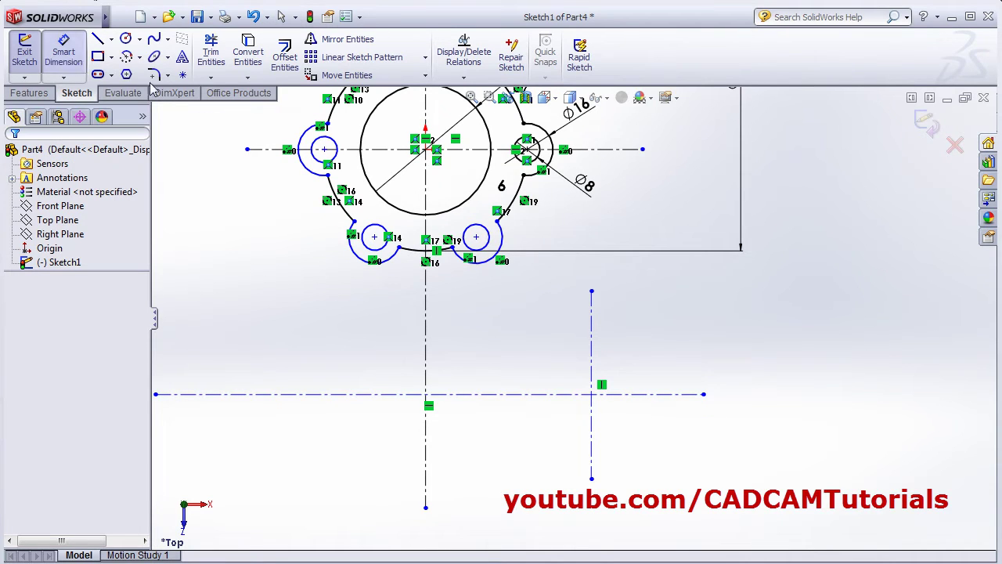
pyautogui.click(614, 149)
pyautogui.click(683, 394)
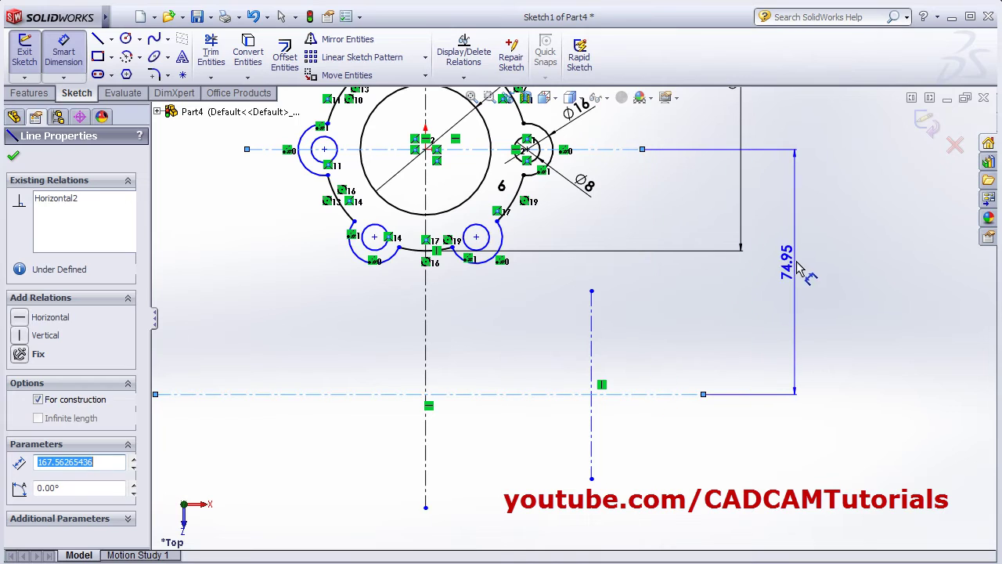
pyautogui.click(797, 268)
pyautogui.hotkey('alt', 'Tab')
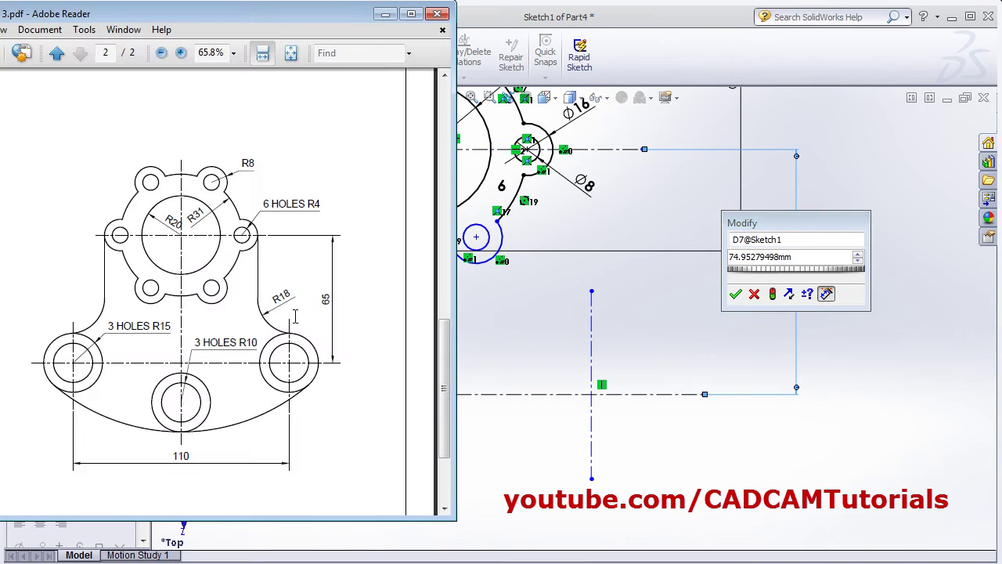
pyautogui.hotkey('alt', 'Tab')
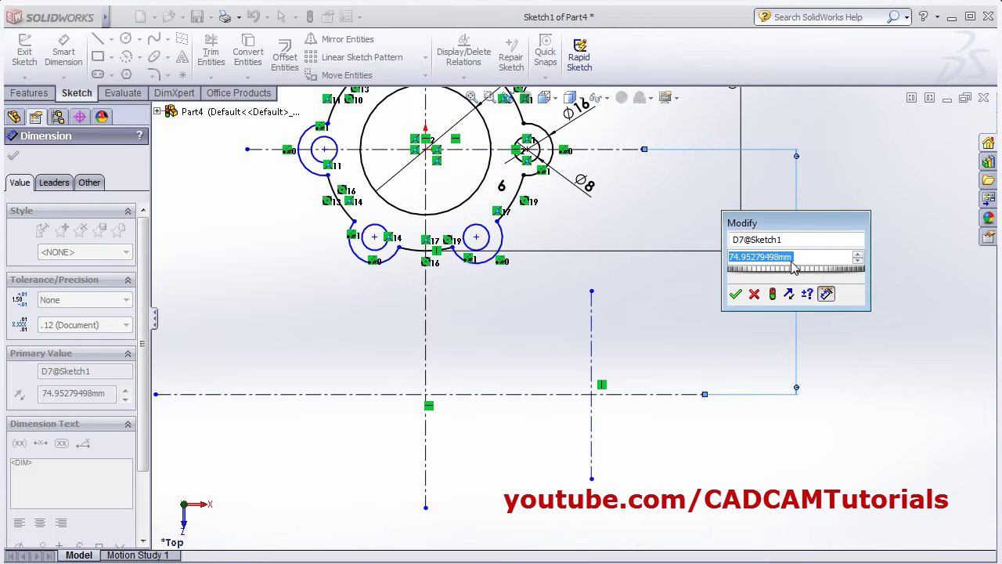
pyautogui.write('65')
pyautogui.press('Return')
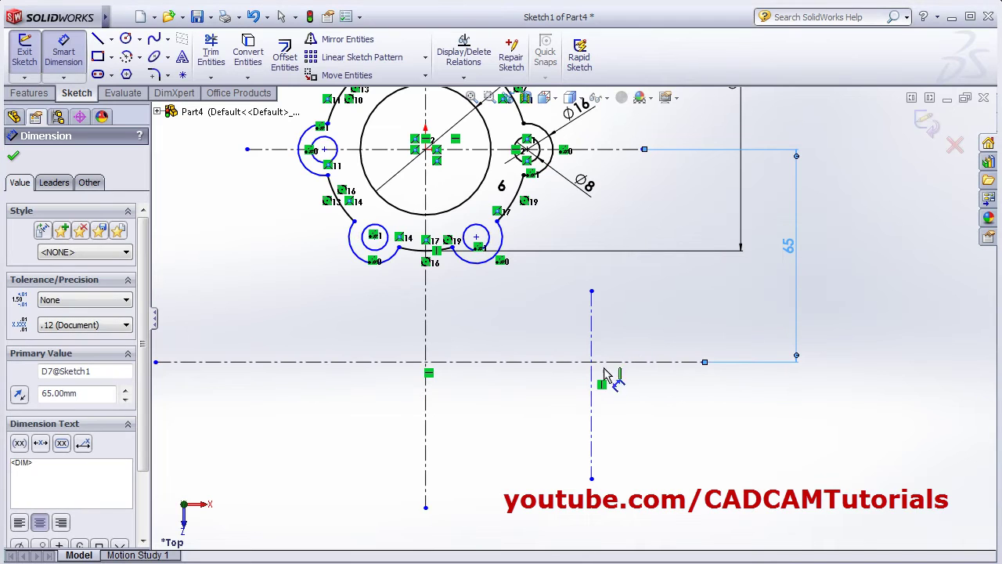
# Step: Dimension the distance between the main vertical centerline and the short vertical centerline to 55 mm
pyautogui.click(427, 427)
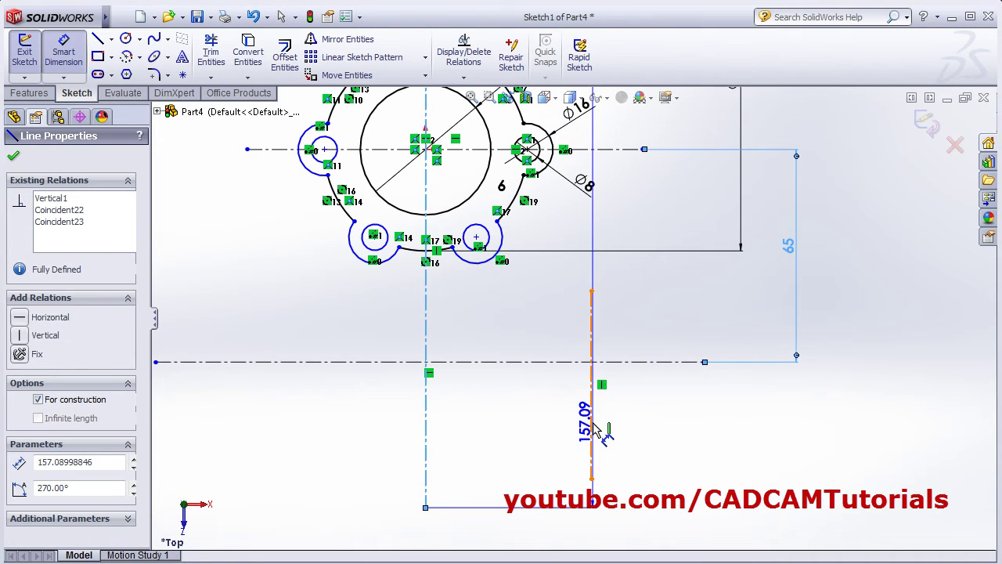
pyautogui.click(591, 438)
pyautogui.click(509, 523)
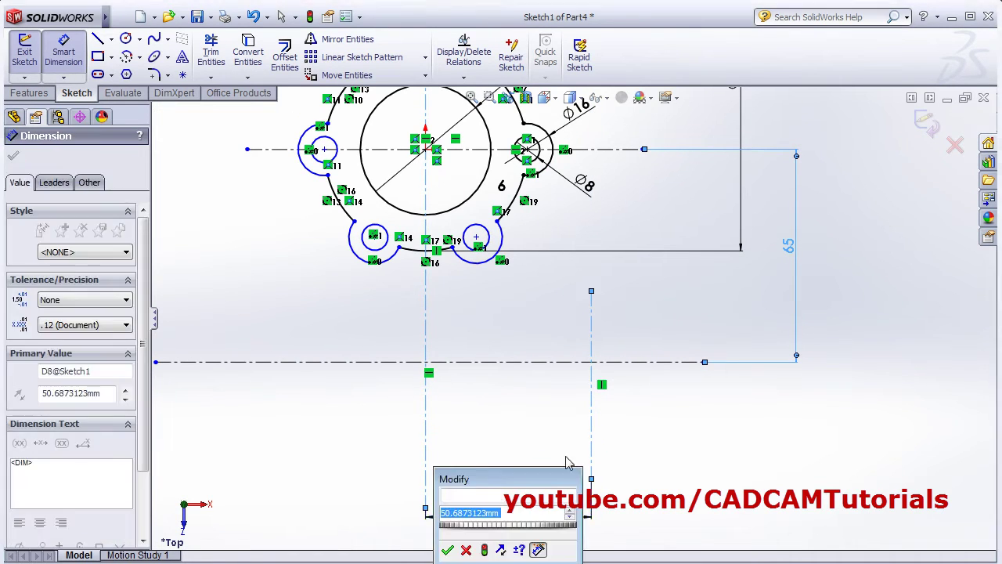
pyautogui.write('55')
pyautogui.press('Return')
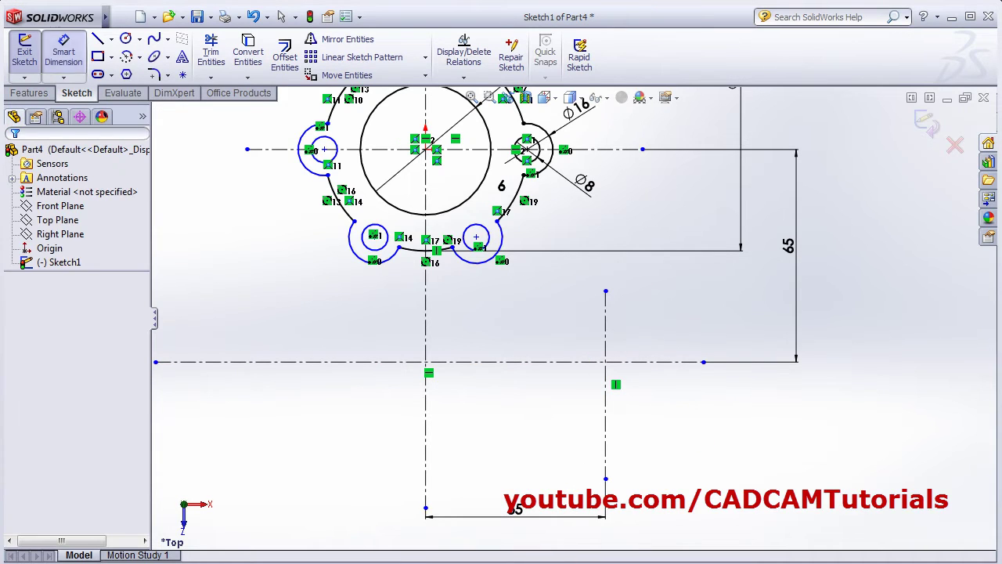
# Step: Sketch two concentric circles, about 16 mm and 31 mm in diameter, where the short vertical and lower horizontal centerlines cross
pyautogui.click(125, 40)
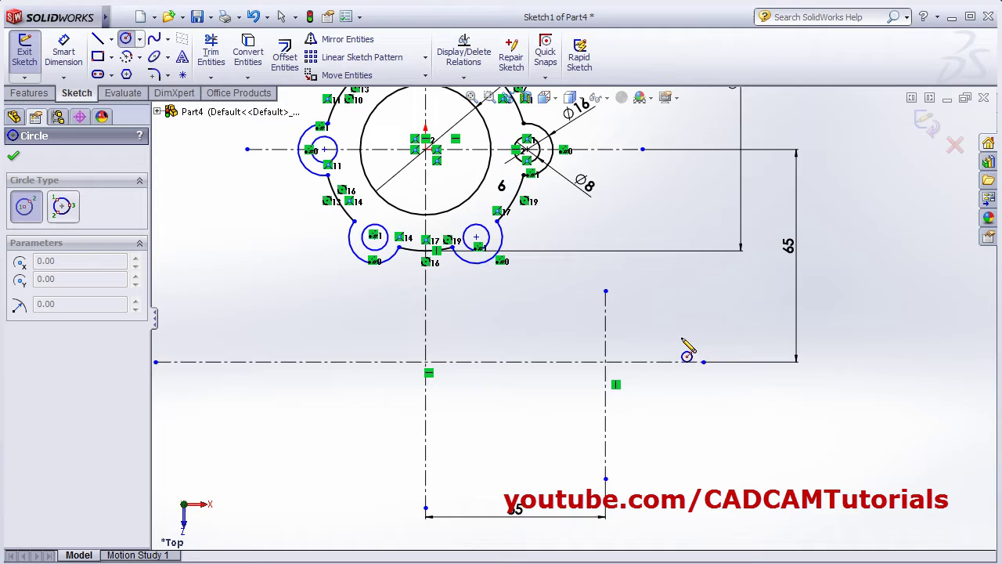
pyautogui.click(605, 362)
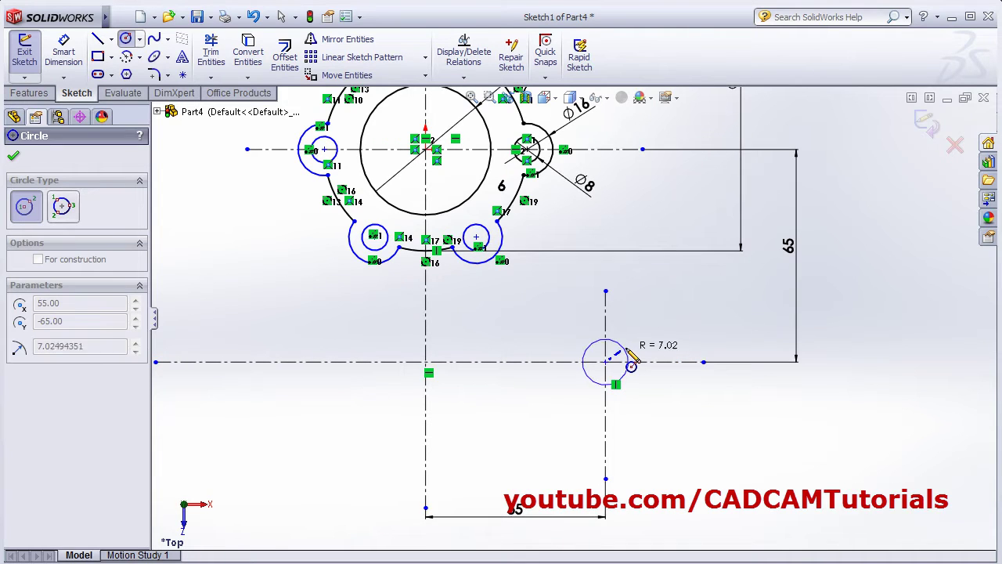
pyautogui.click(630, 366)
pyautogui.click(605, 362)
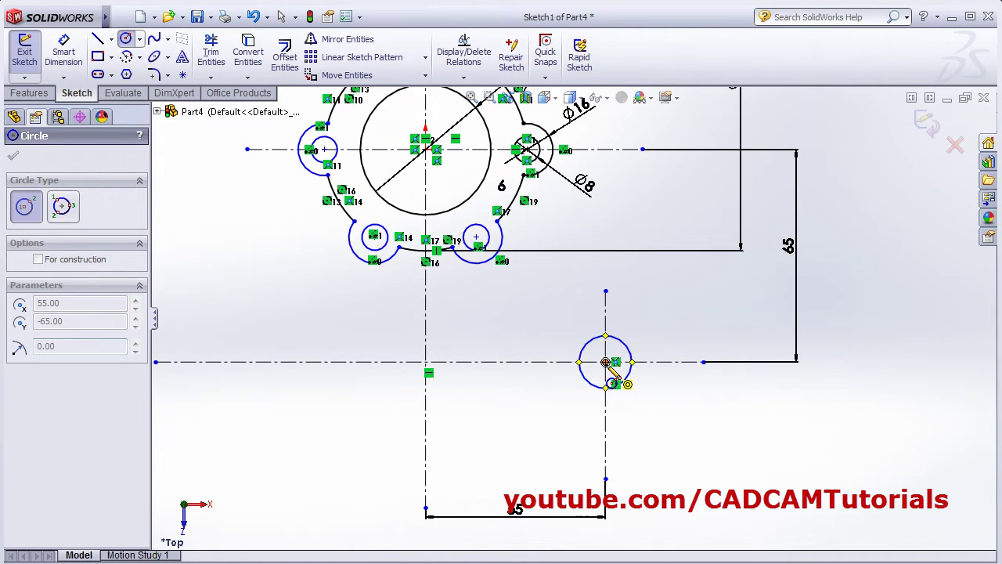
pyautogui.click(653, 347)
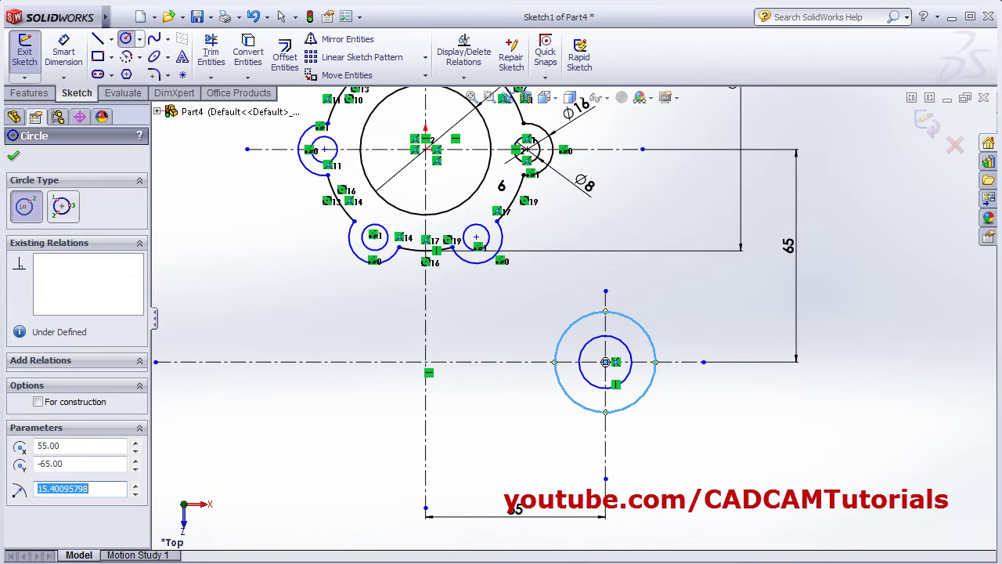
# Step: Dimension the inner circle of the lower boss to 20 mm in diameter, checking its R10 callout in the PDF drawing
pyautogui.click(63, 52)
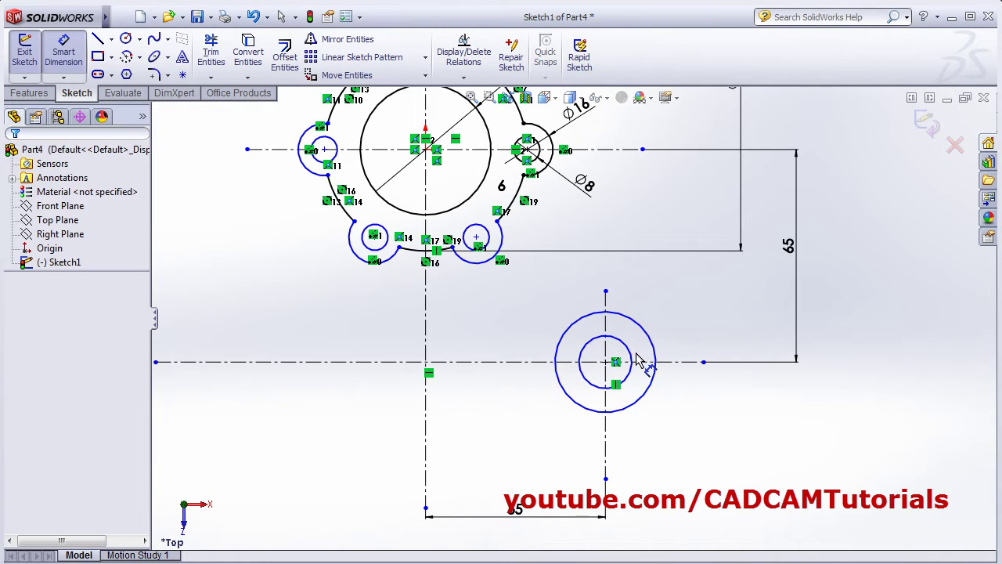
pyautogui.click(631, 379)
pyautogui.click(687, 313)
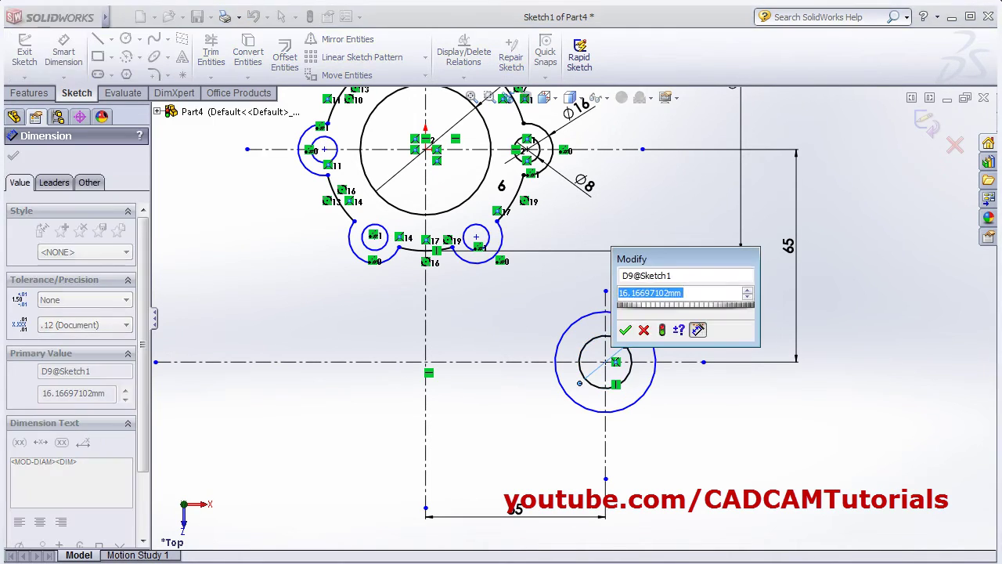
pyautogui.hotkey('alt', 'Tab')
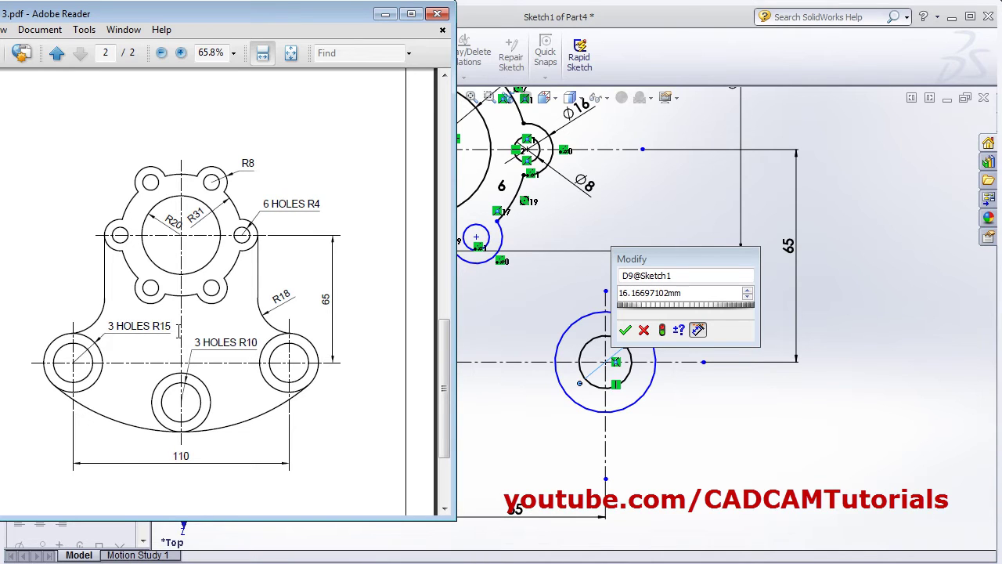
pyautogui.click(696, 292)
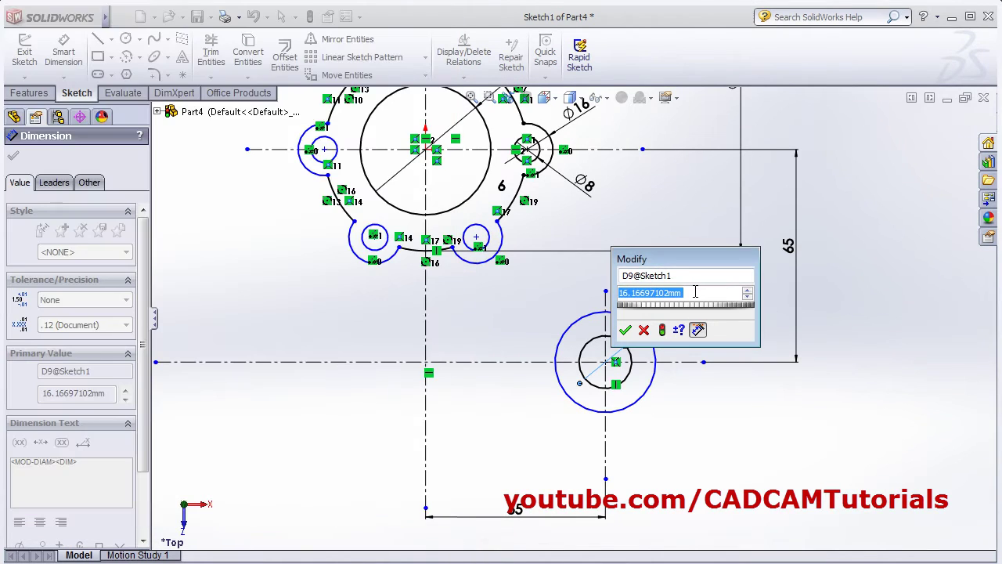
pyautogui.write('20')
pyautogui.press('Return')
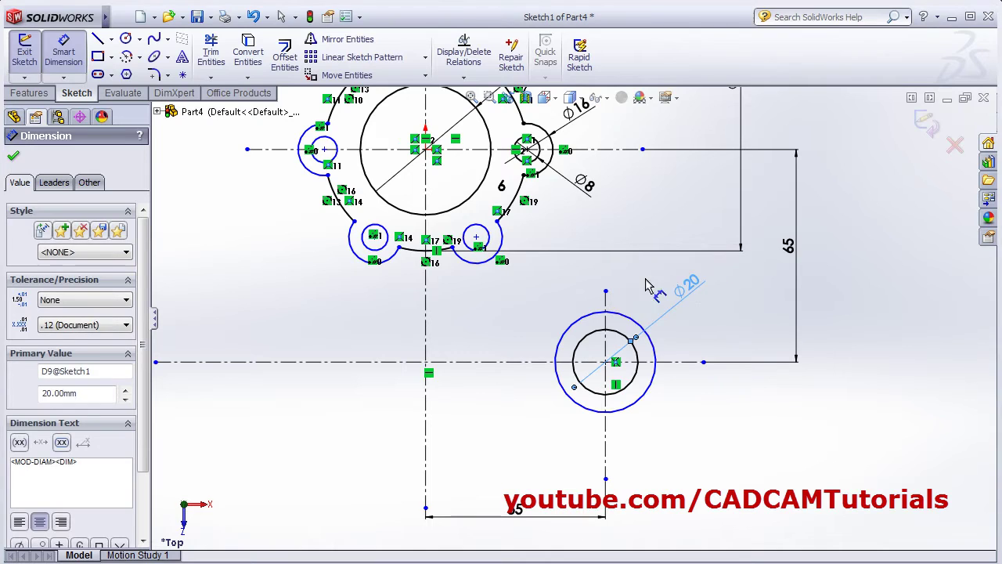
pyautogui.click(648, 337)
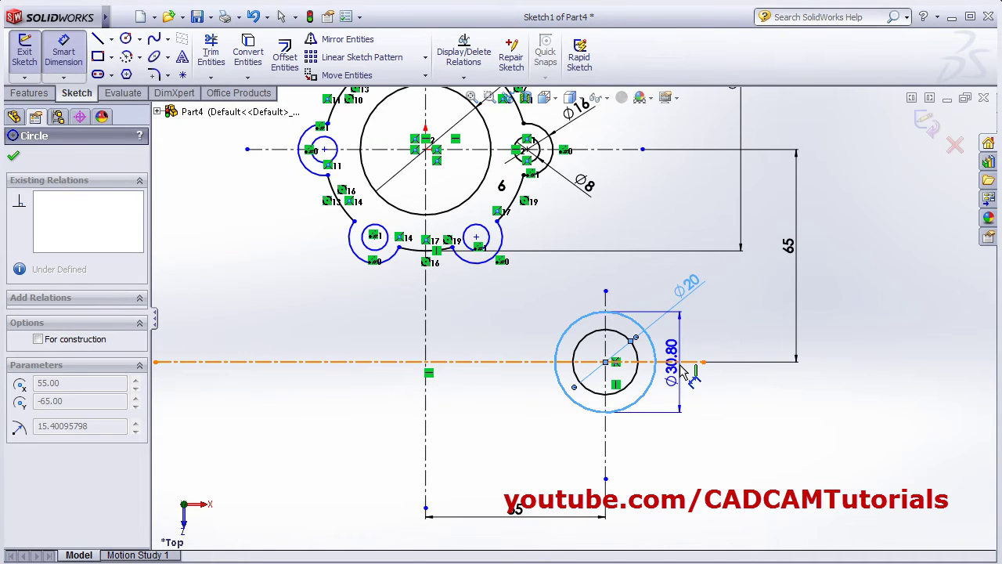
pyautogui.click(693, 362)
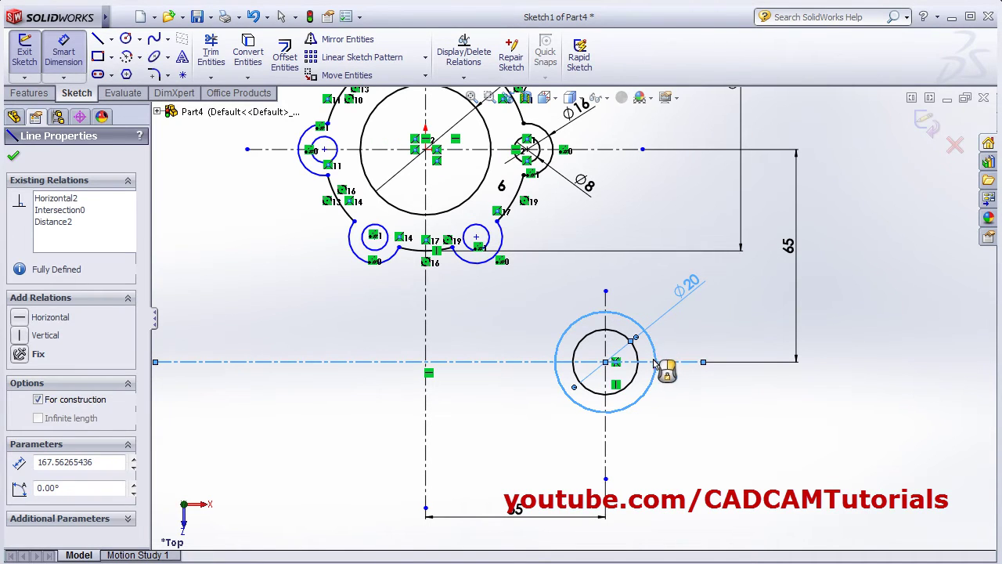
pyautogui.click(13, 155)
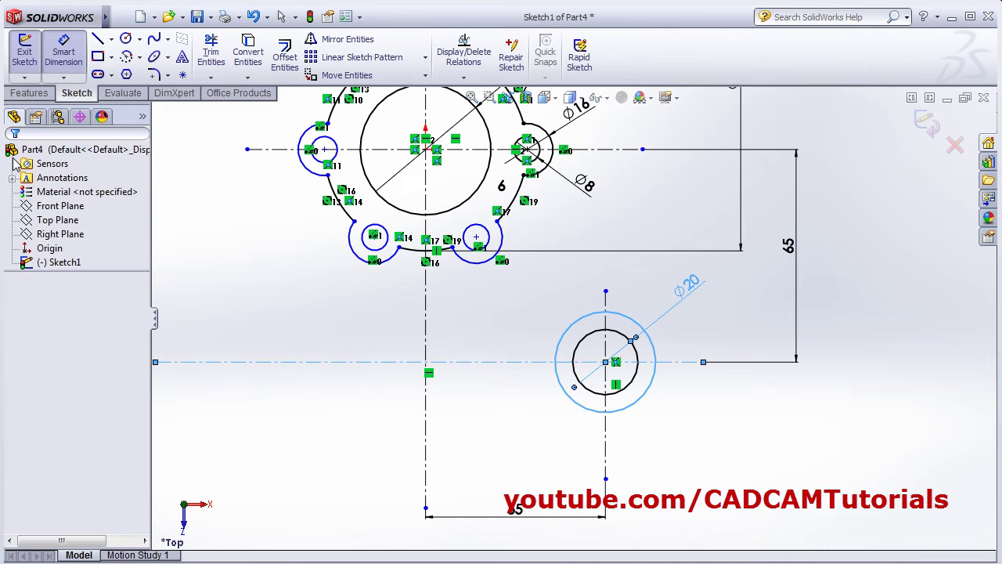
pyautogui.click(660, 350)
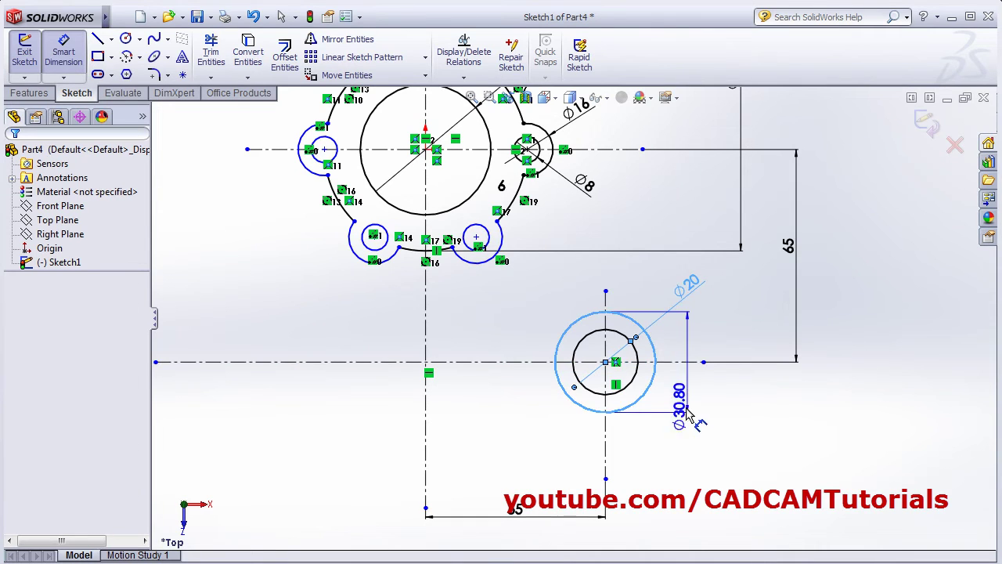
pyautogui.press('Escape')
# Step: Dimension the outer circle of the lower boss to 30 mm in diameter
pyautogui.click(66, 63)
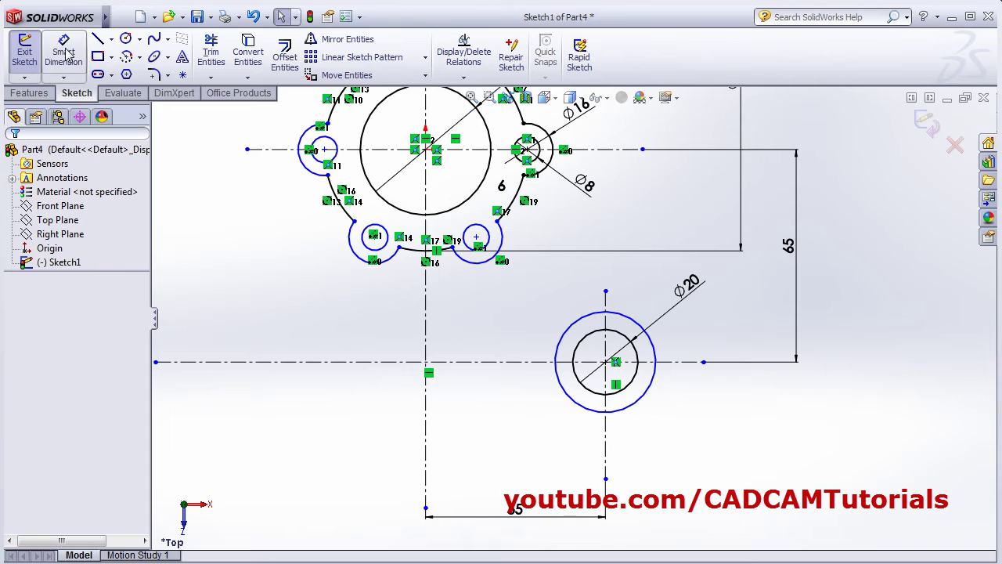
pyautogui.click(656, 356)
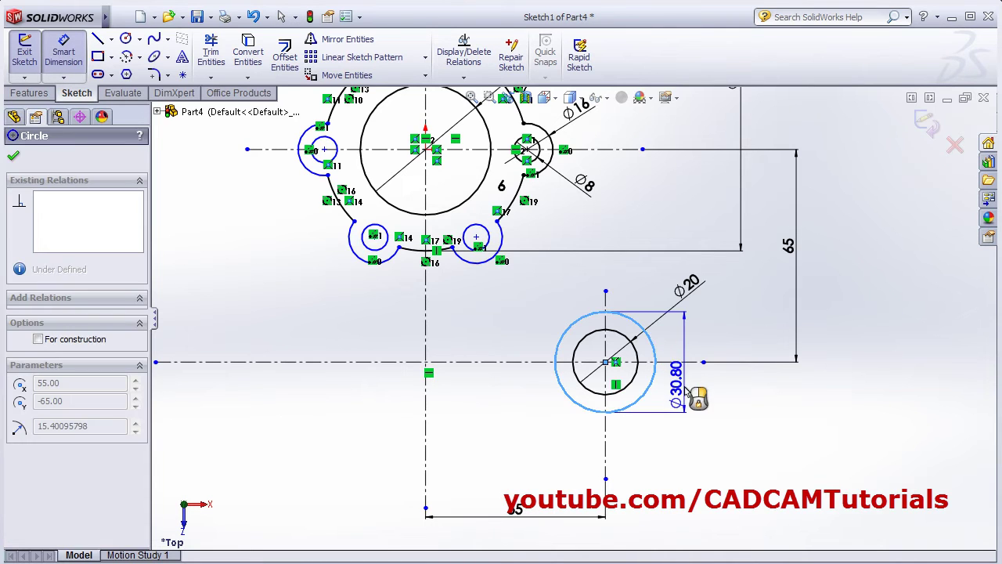
pyautogui.click(680, 382)
pyautogui.write('30')
pyautogui.press('Return')
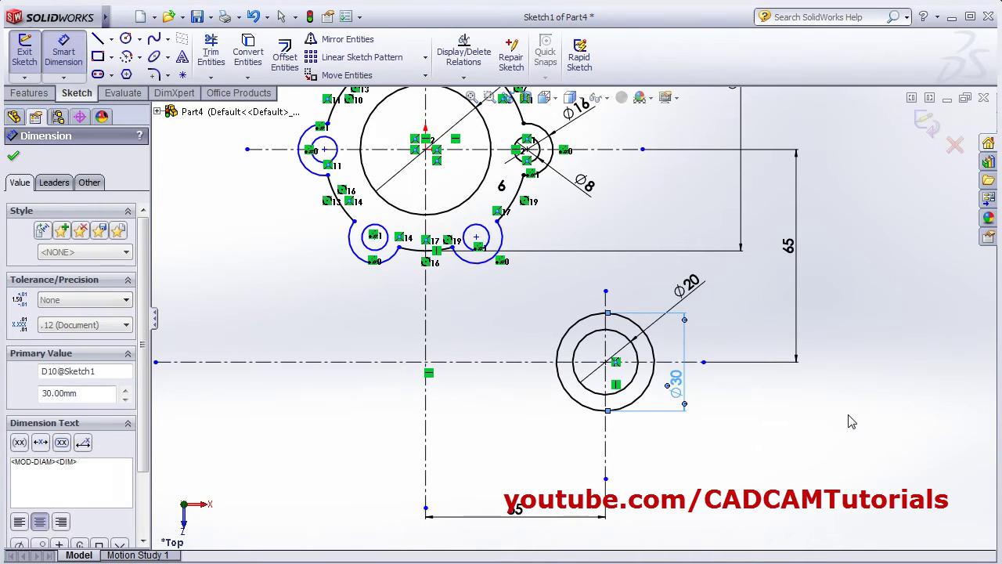
pyautogui.click(754, 447)
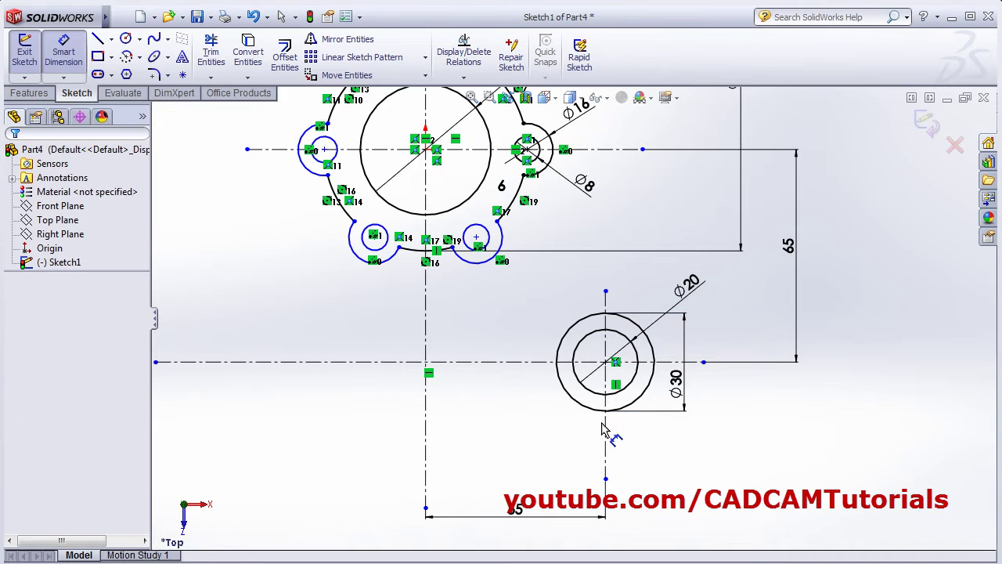
# Step: Mirror both boss circles and their short vertical centerline about the main vertical centerline, keeping the originals
pyautogui.press('f')
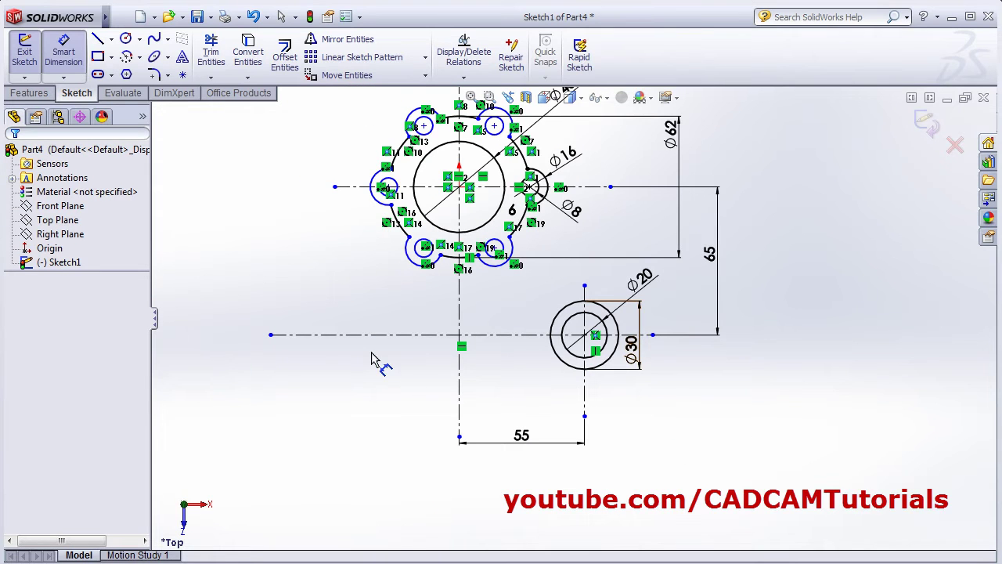
pyautogui.click(344, 41)
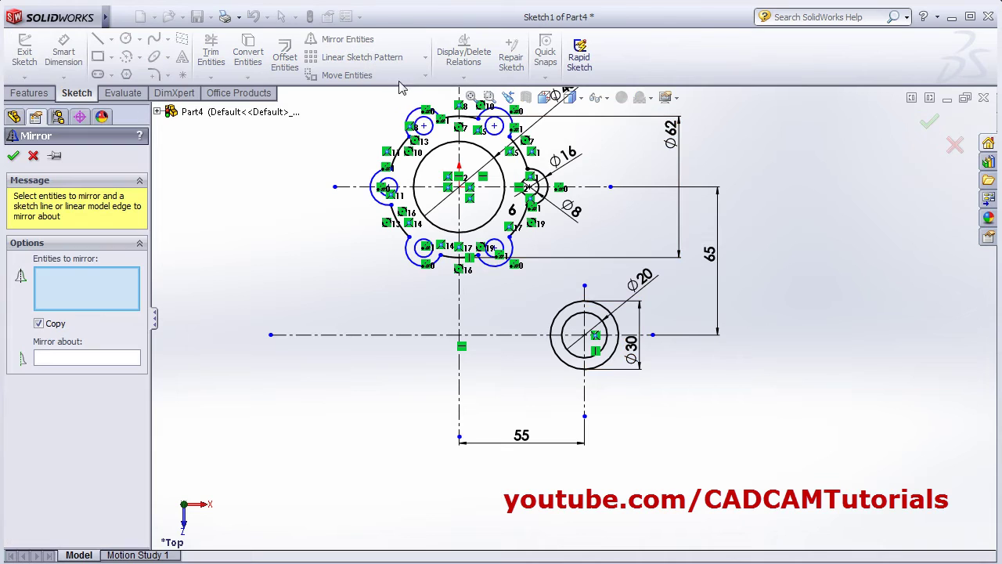
pyautogui.click(613, 352)
pyautogui.click(601, 345)
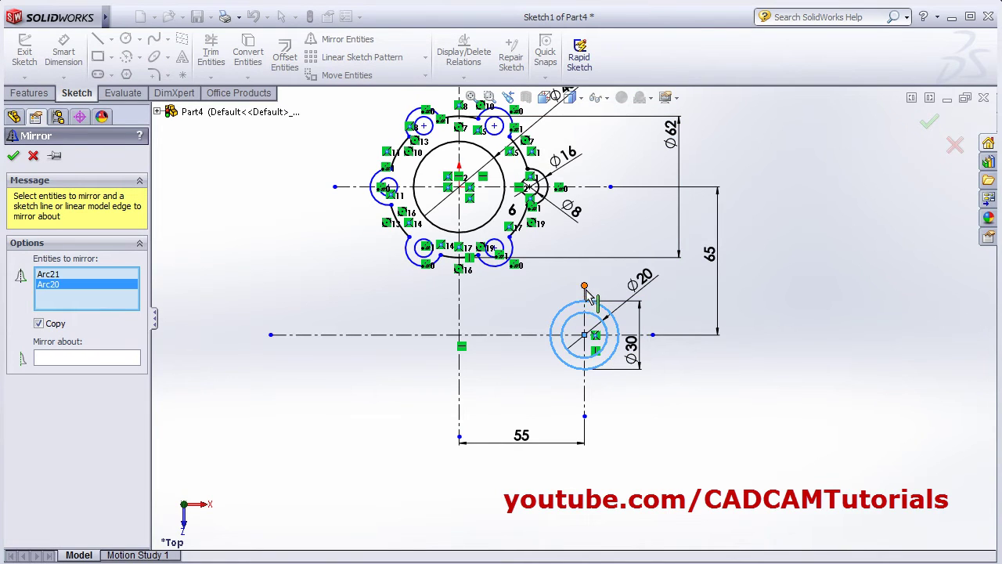
pyautogui.click(585, 296)
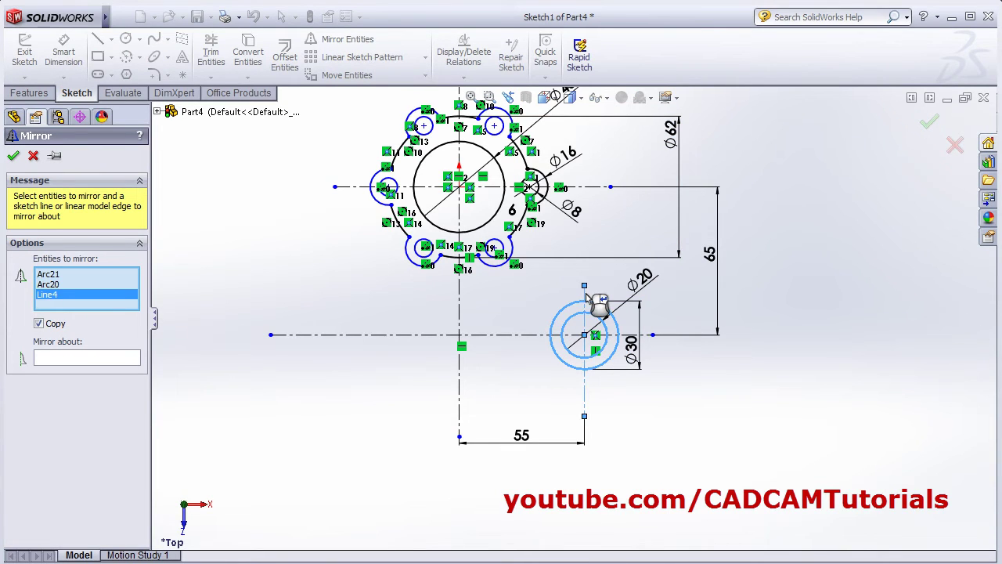
pyautogui.click(81, 359)
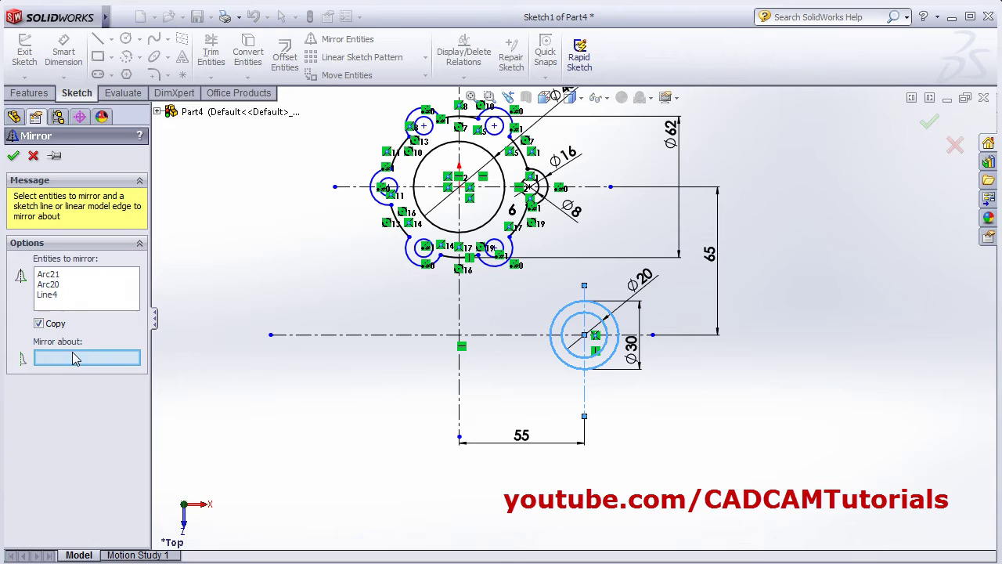
pyautogui.click(460, 384)
pyautogui.click(14, 156)
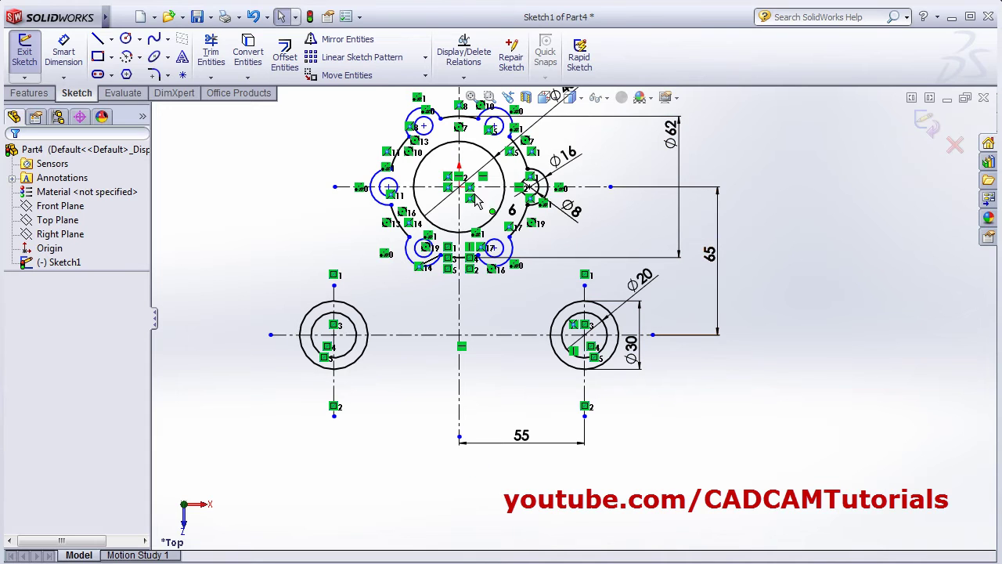
# Step: Sketch a large circle of about 92.5 mm radius, centred on the vertical centerline about 10.4 mm below the origin, tangent to the left boss
pyautogui.click(126, 43)
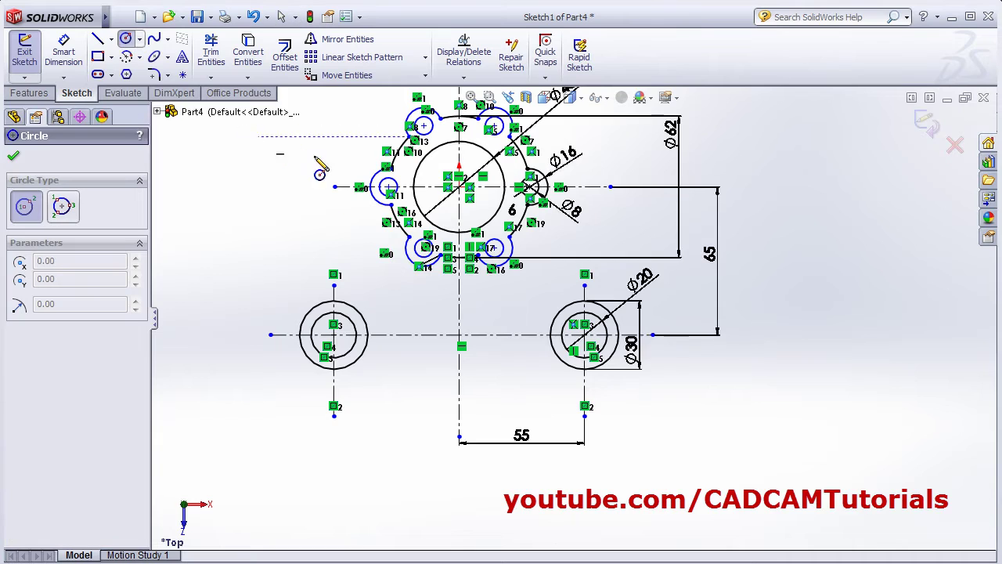
pyautogui.click(460, 213)
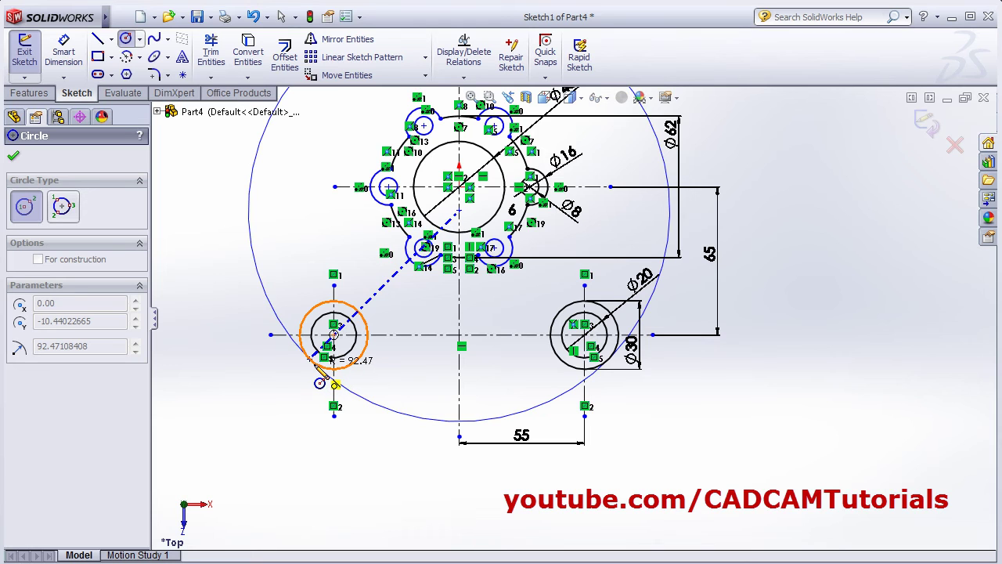
pyautogui.click(332, 381)
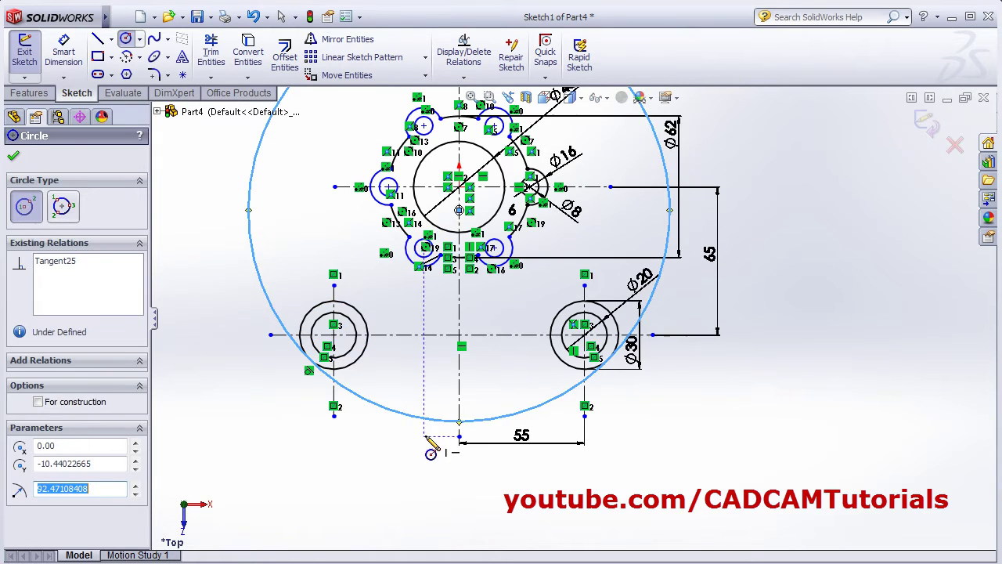
pyautogui.press('Escape')
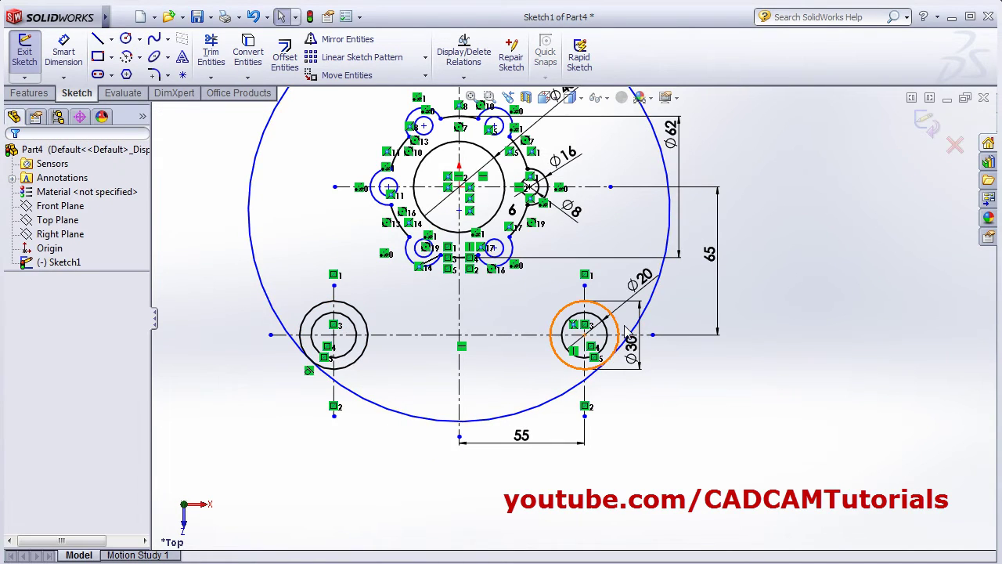
# Step: Add a Tangent relation between the large circle and the outer circle of the right boss
pyautogui.click(618, 332)
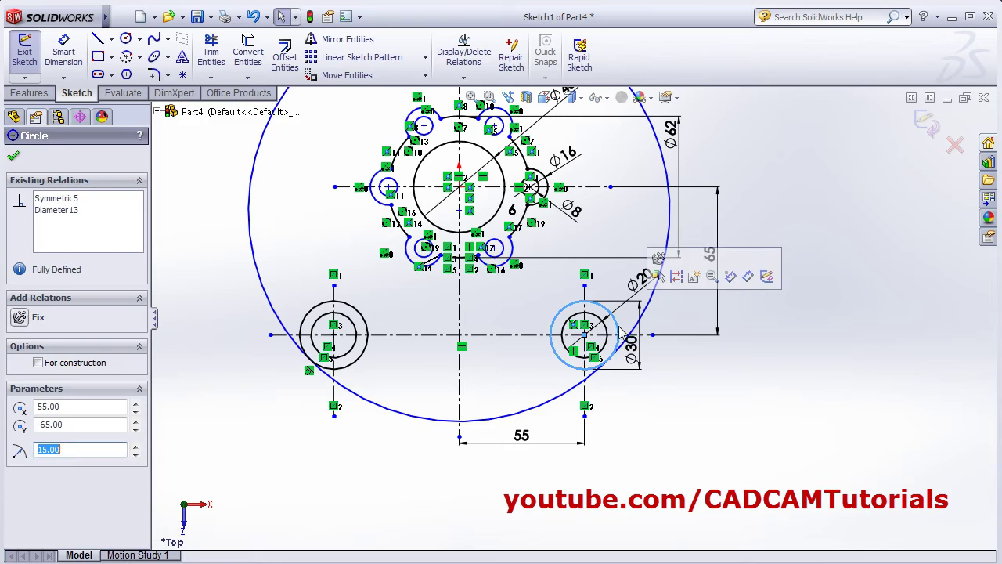
pyautogui.keyDown('ctrl'); pyautogui.click(549, 407); pyautogui.keyUp('ctrl')
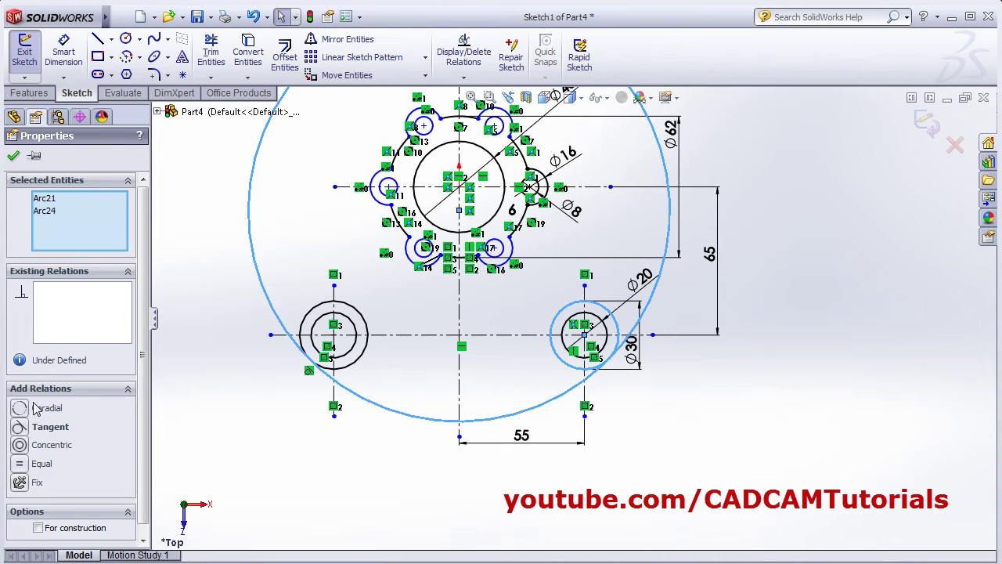
pyautogui.click(21, 429)
pyautogui.click(660, 409)
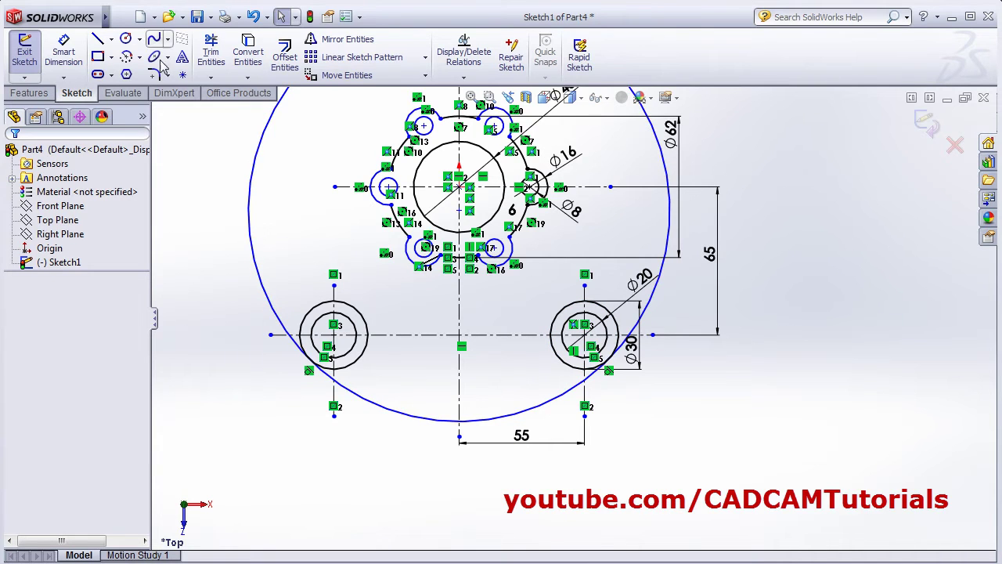
pyautogui.click(127, 40)
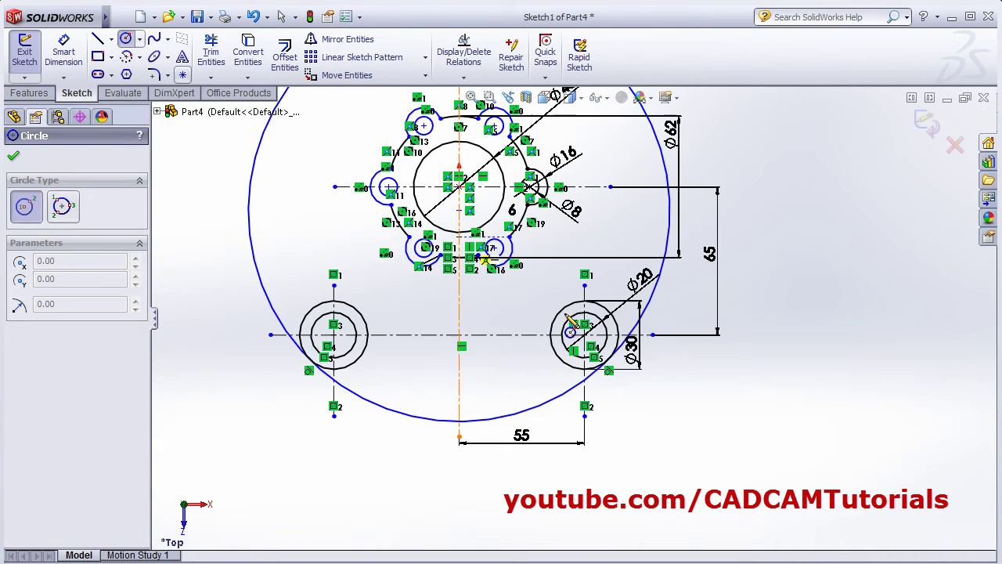
pyautogui.click(555, 398)
pyautogui.press('Escape')
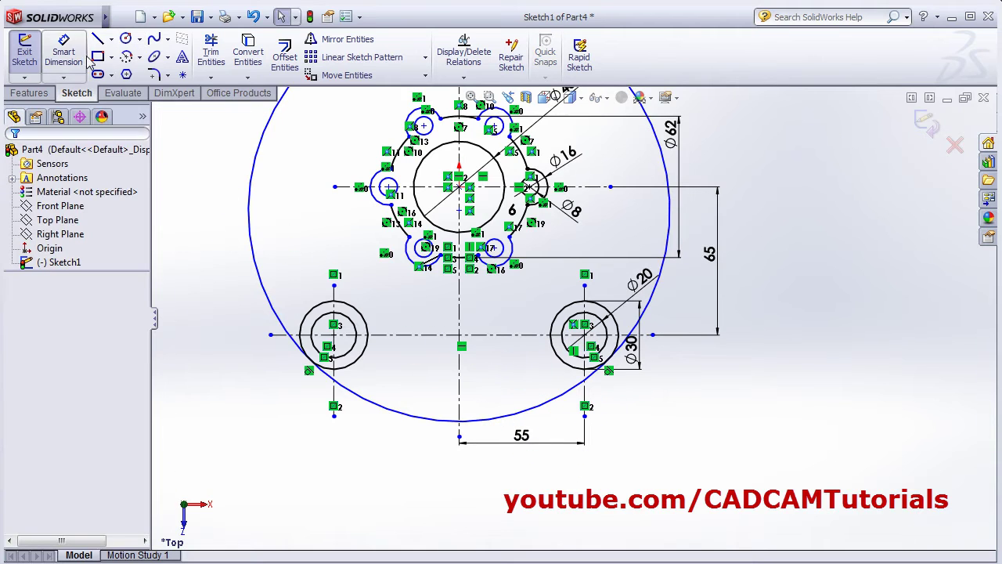
# Step: Dimension the large circle tangent to the two lower bosses to 200 mm in diameter, checking the PDF drawing
pyautogui.click(63, 51)
pyautogui.click(407, 417)
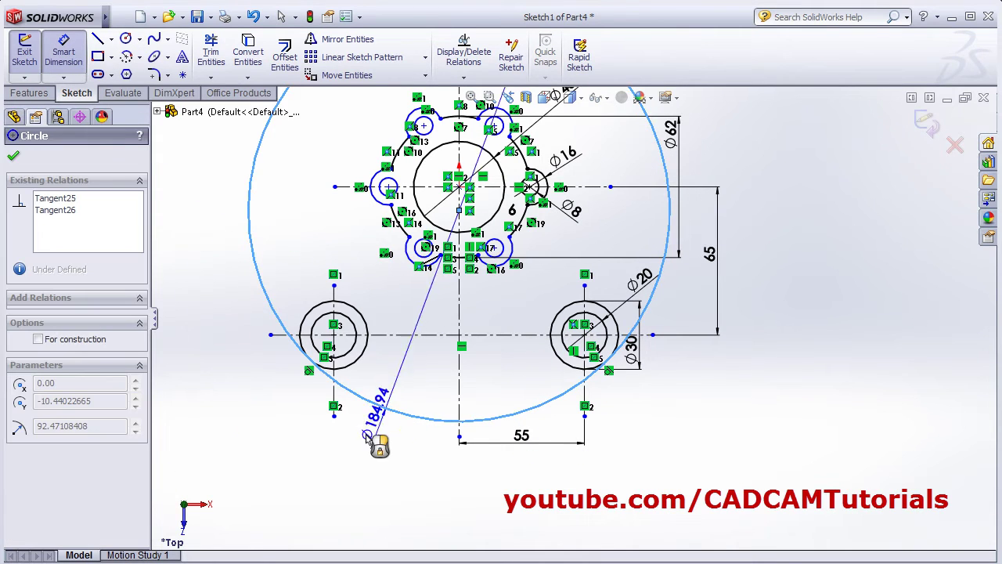
pyautogui.click(358, 470)
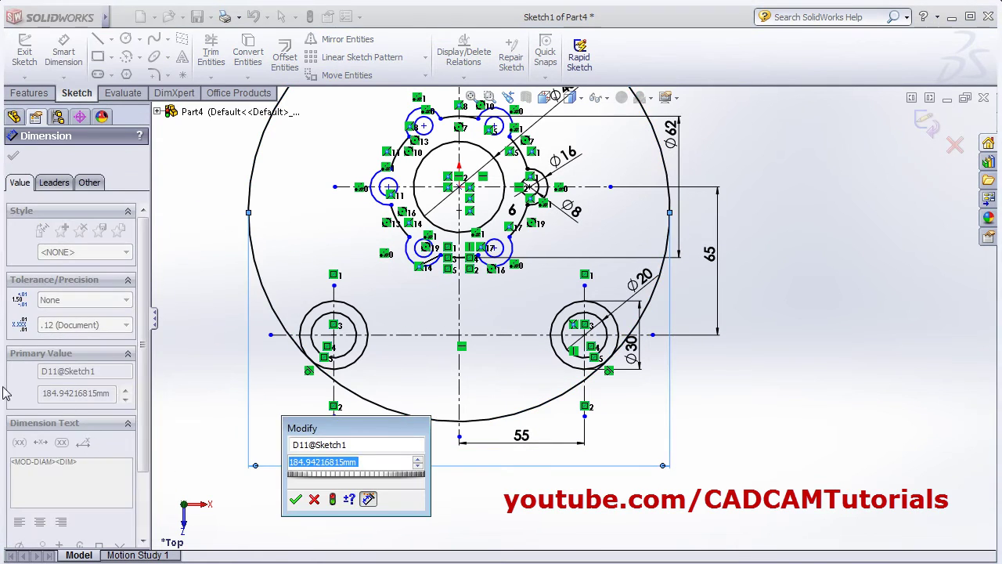
pyautogui.hotkey('alt', 'Tab')
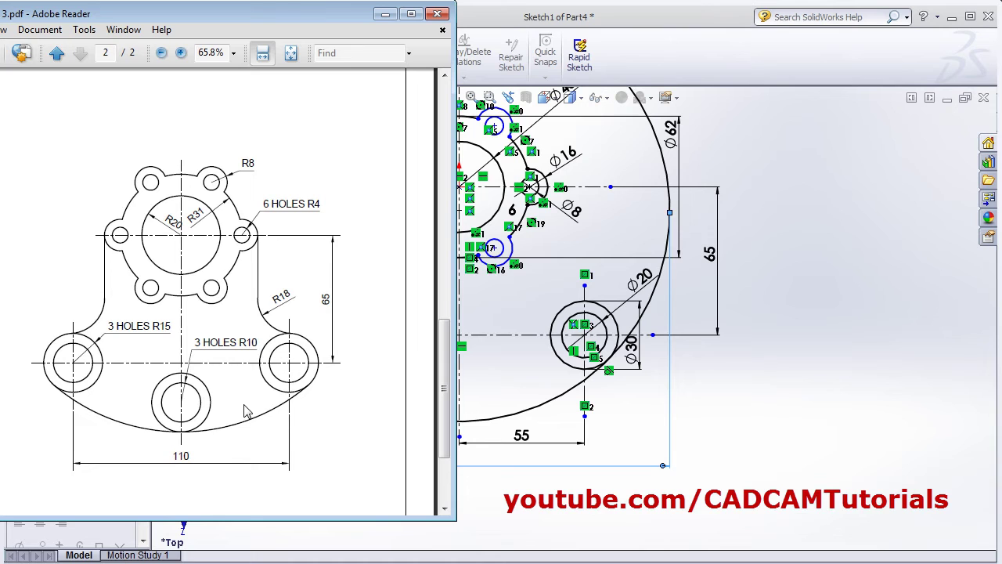
pyautogui.hotkey('alt', 'Tab')
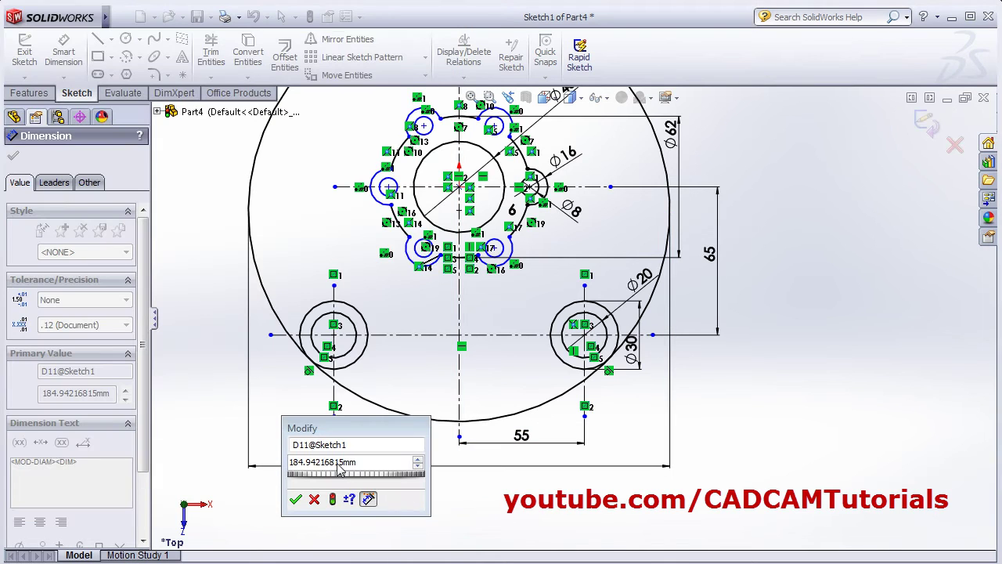
pyautogui.write('200')
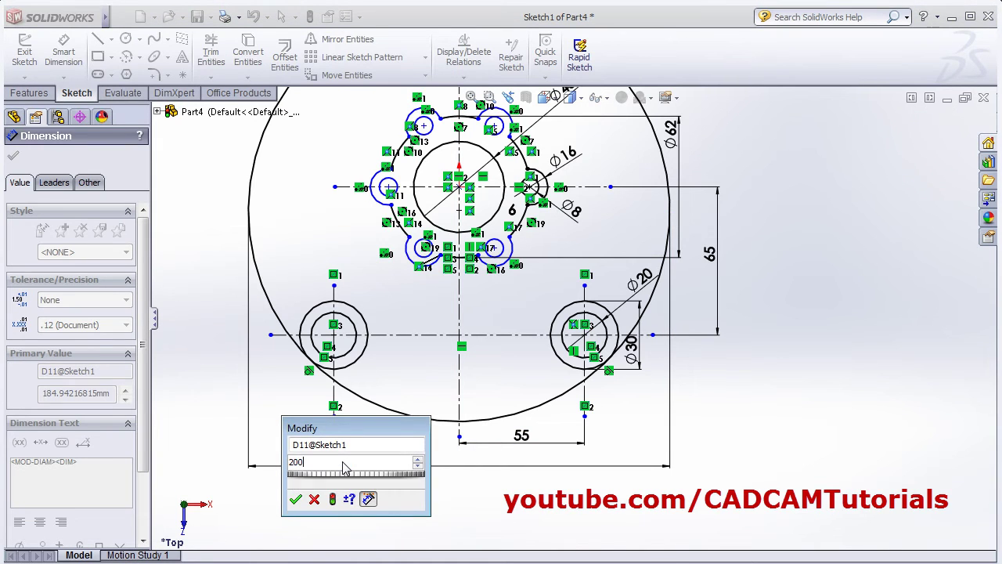
pyautogui.press('Return')
# Step: Trim the large circle so only the lower arc between its tangent points on the two bosses remains
pyautogui.scroll(3, 548, 462)
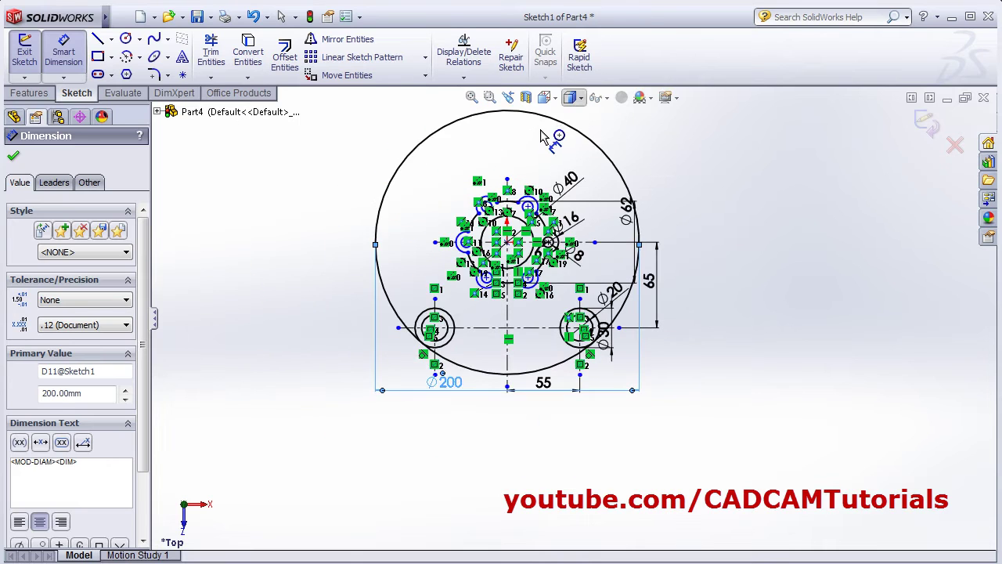
pyautogui.scroll(-1, 558, 204)
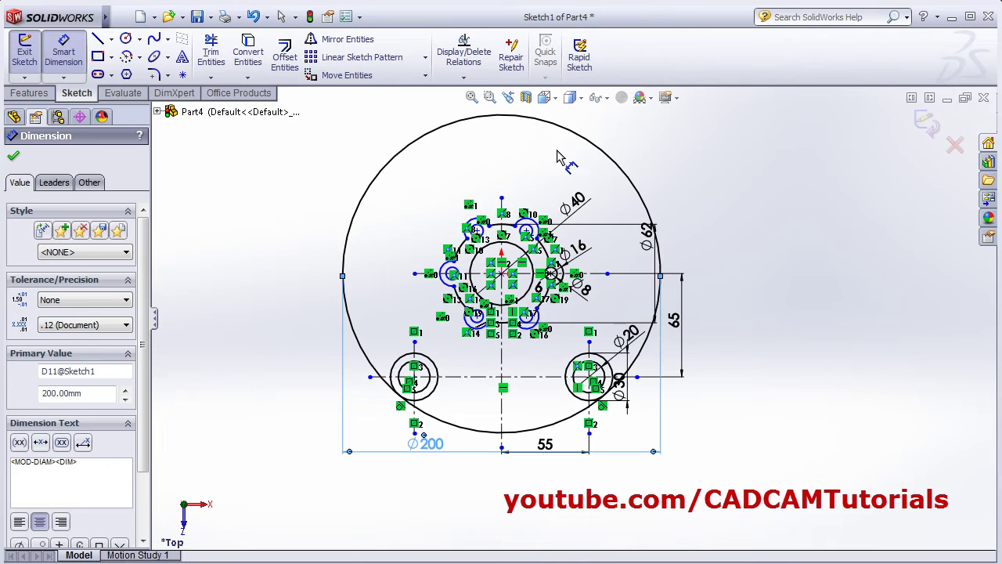
pyautogui.click(212, 63)
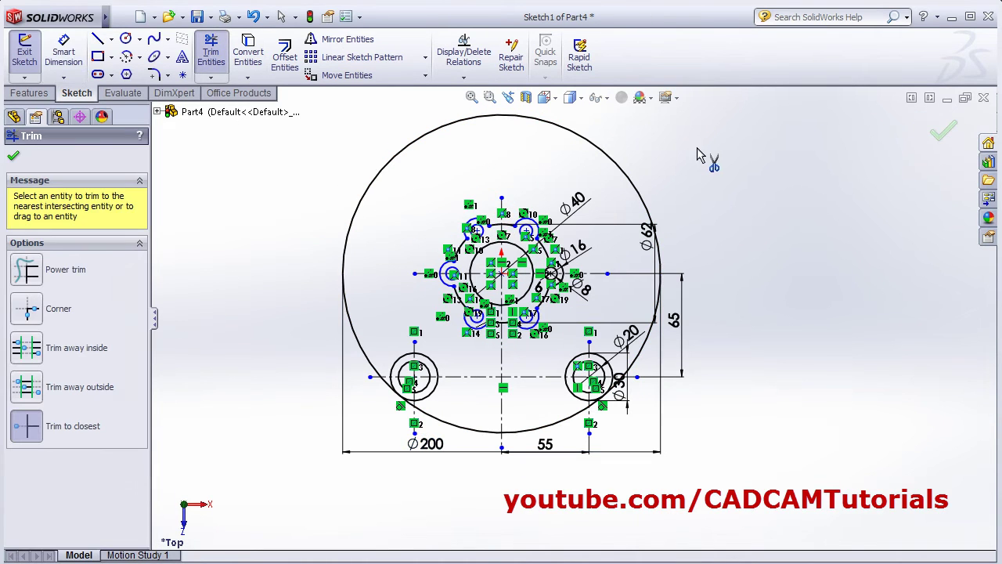
pyautogui.click(574, 139)
pyautogui.scroll(-5, 403, 368)
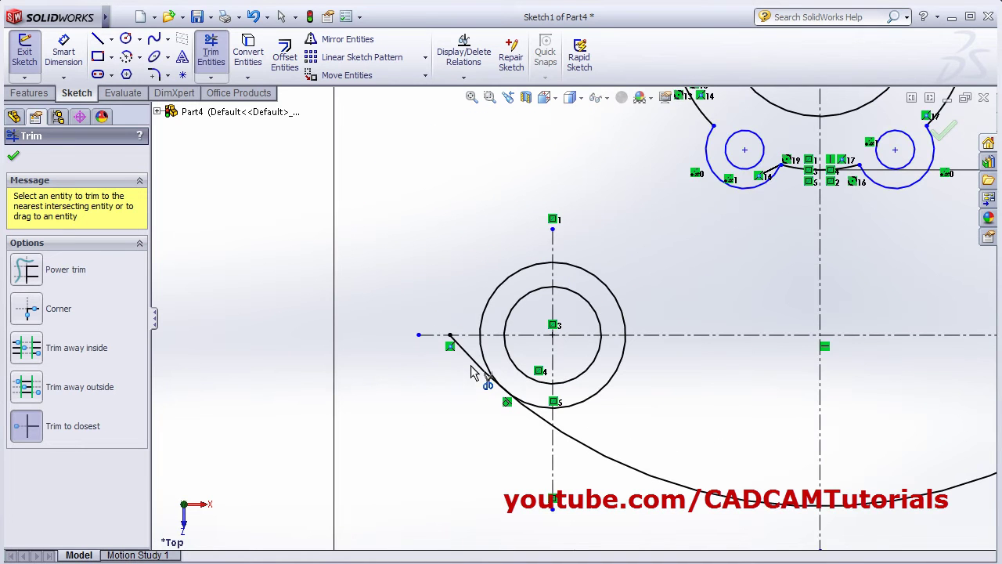
pyautogui.moveTo(726, 384)
pyautogui.keyDown('ctrl'); pyautogui.mouseDown(button='middle')
pyautogui.moveTo(486, 381)
pyautogui.moveTo(358, 396)
pyautogui.mouseUp(button='middle'); pyautogui.keyUp('ctrl')
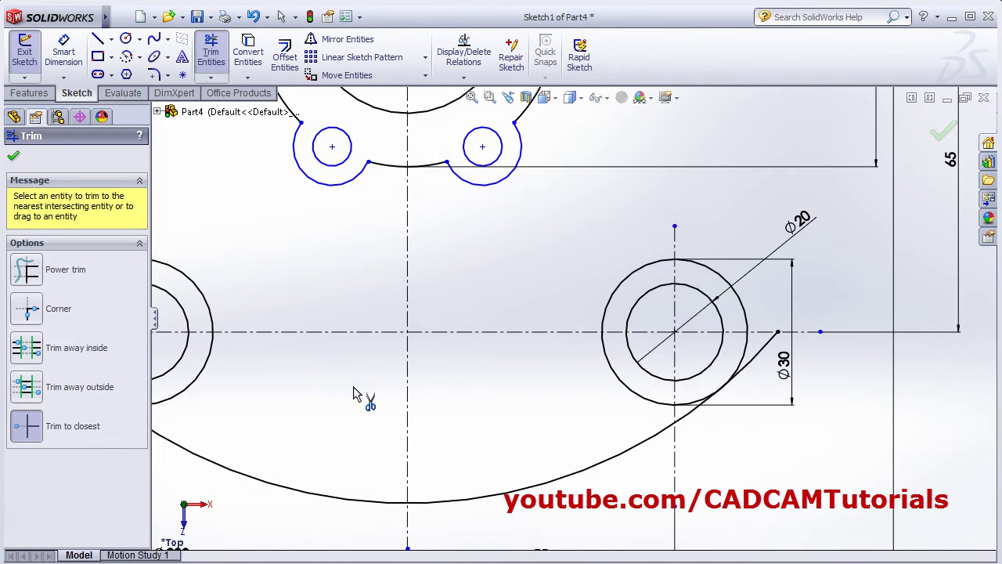
pyautogui.click(767, 358)
pyautogui.scroll(2, 548, 364)
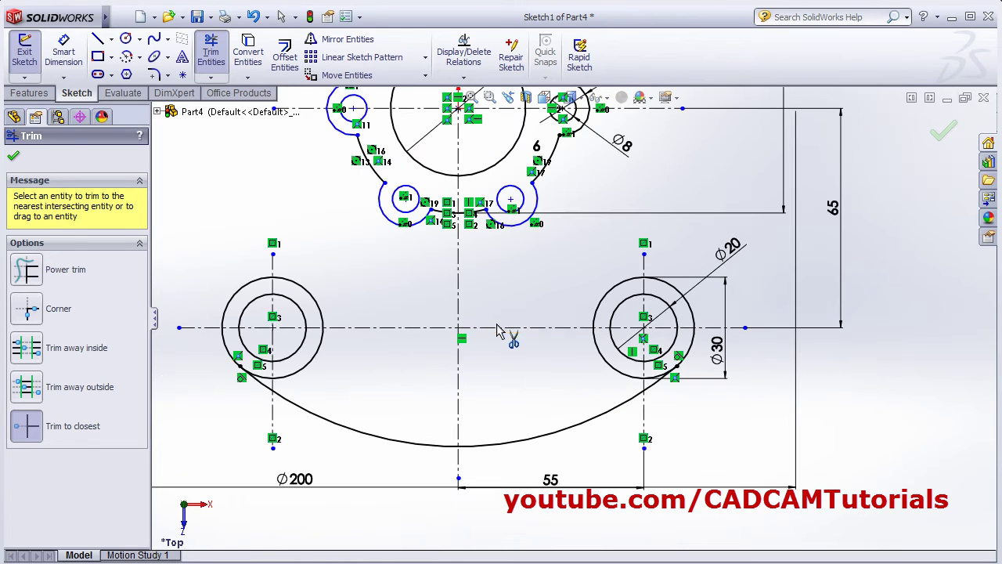
# Step: Sketch a vertical line down from the outermost point of the right lobe on the horizontal centerline, ending above the lower right boss
pyautogui.scroll(1, 496, 307)
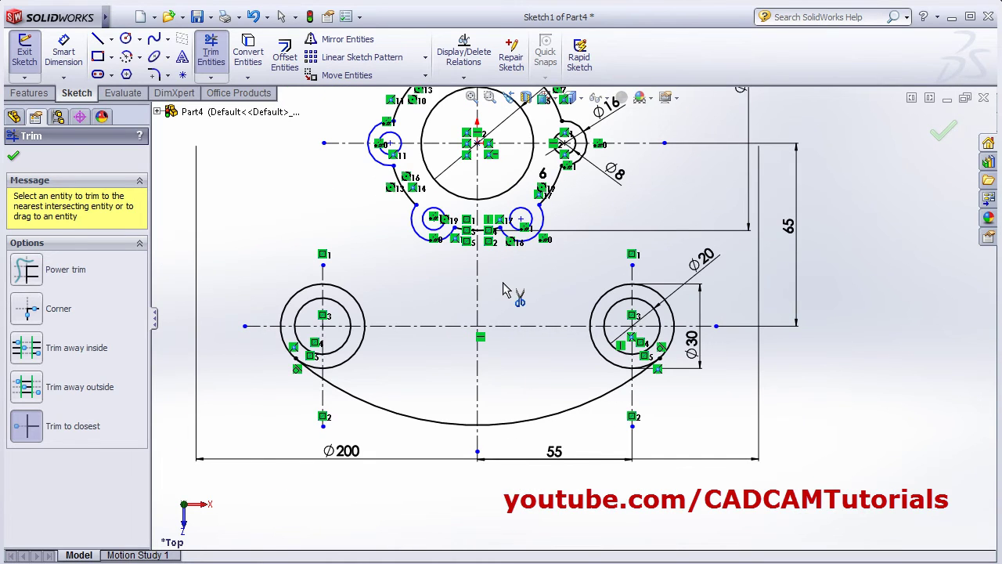
pyautogui.scroll(1, 505, 290)
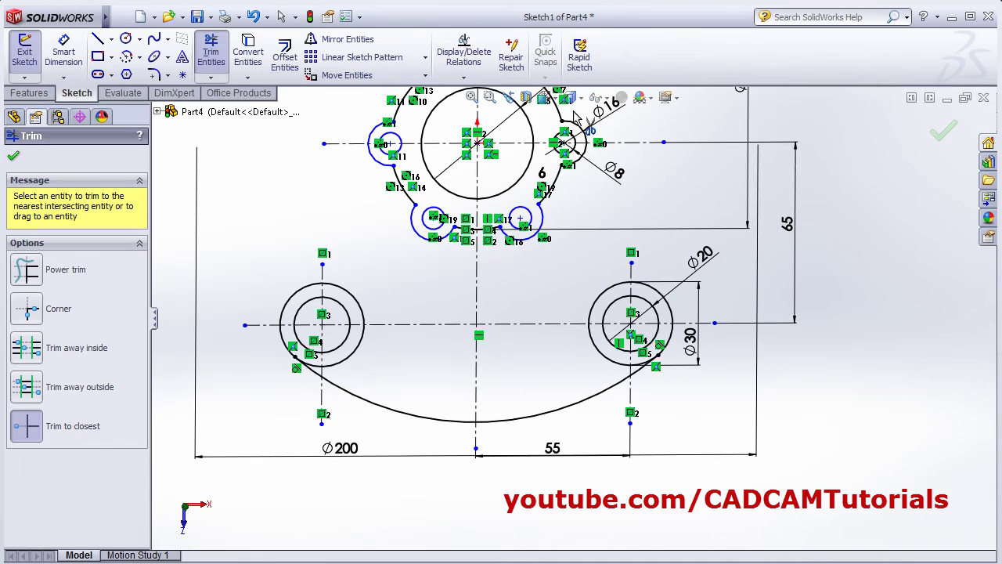
pyautogui.click(546, 99)
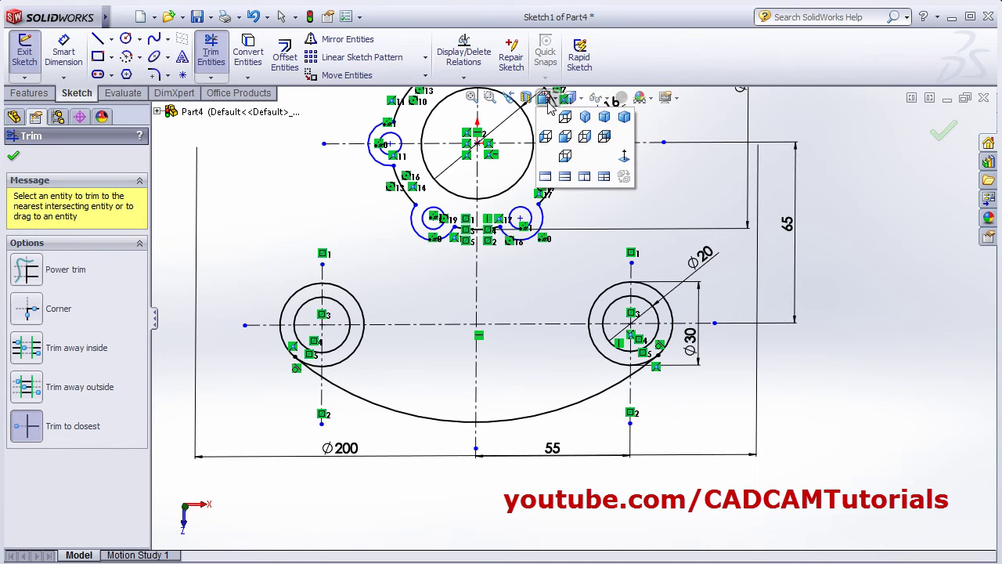
pyautogui.click(626, 166)
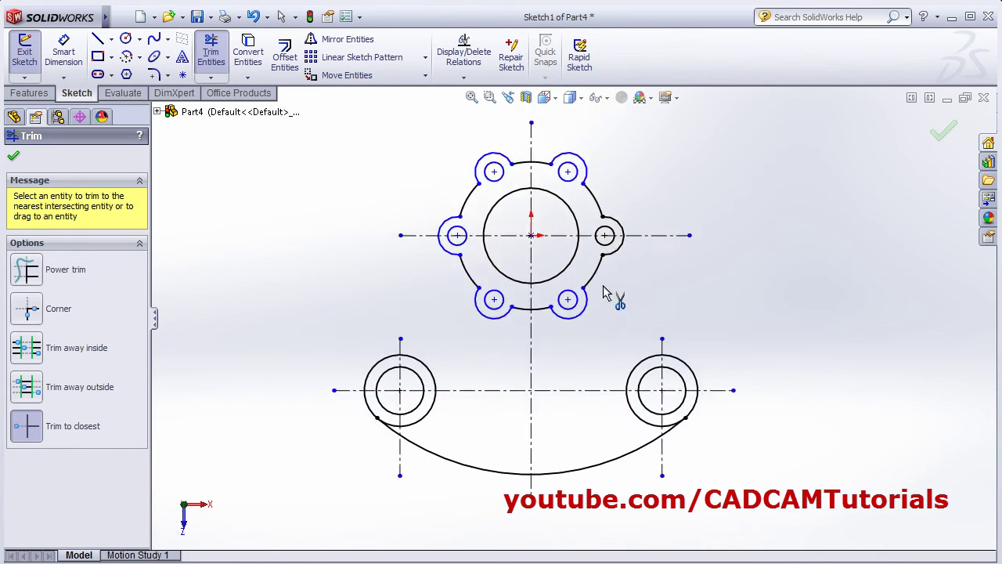
pyautogui.scroll(2, 704, 283)
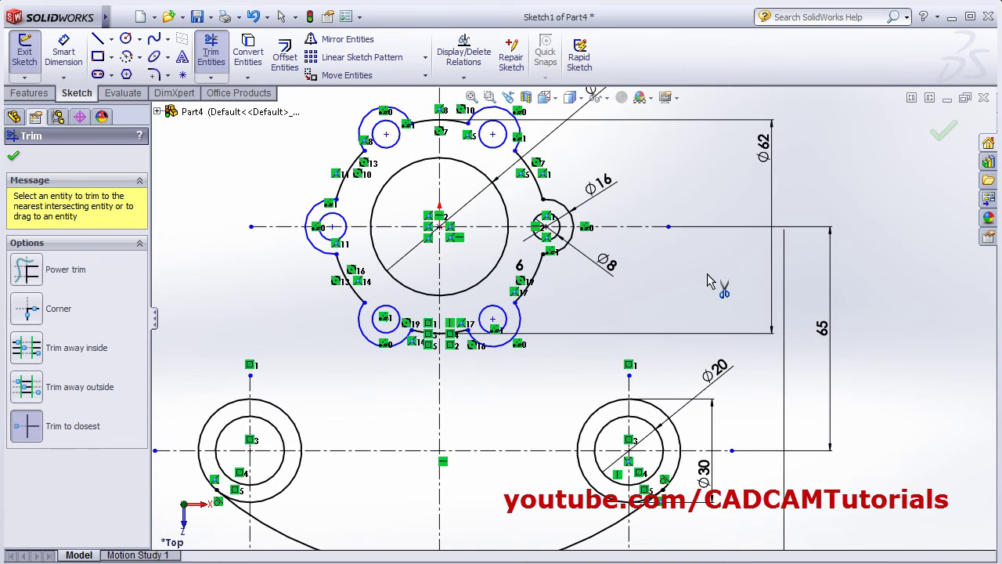
pyautogui.scroll(-1, 605, 293)
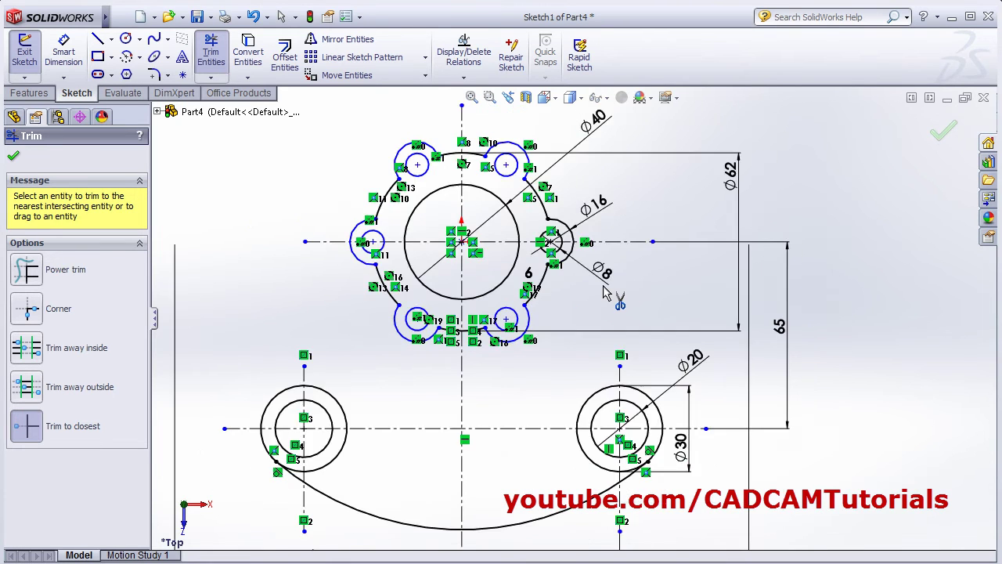
pyautogui.scroll(3, 615, 303)
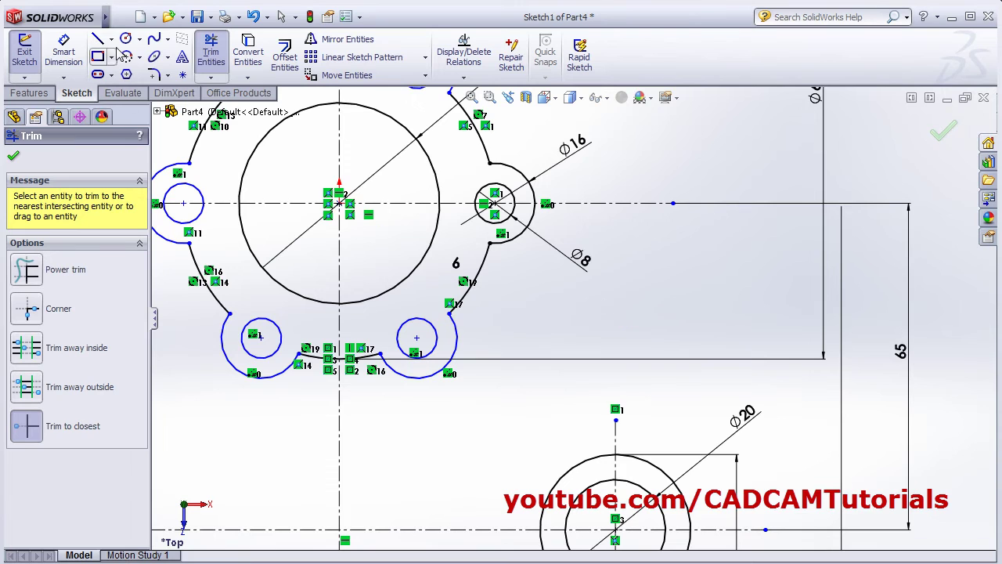
pyautogui.click(98, 40)
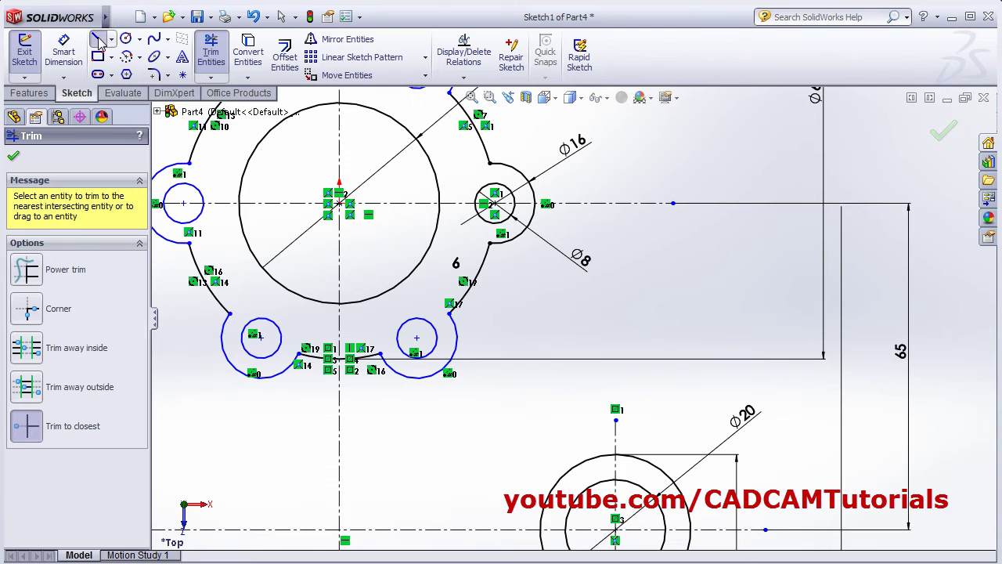
pyautogui.click(536, 204)
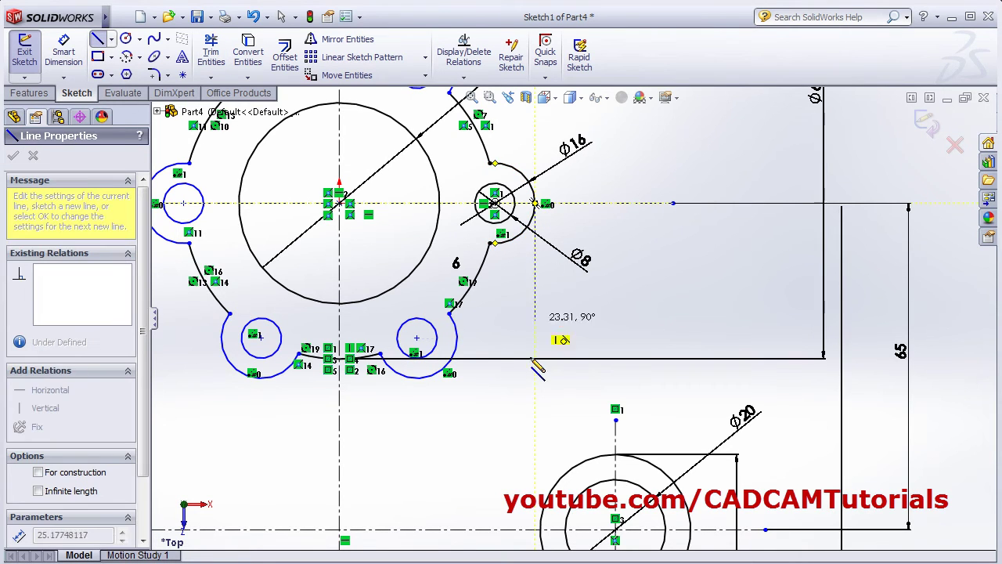
pyautogui.click(535, 401)
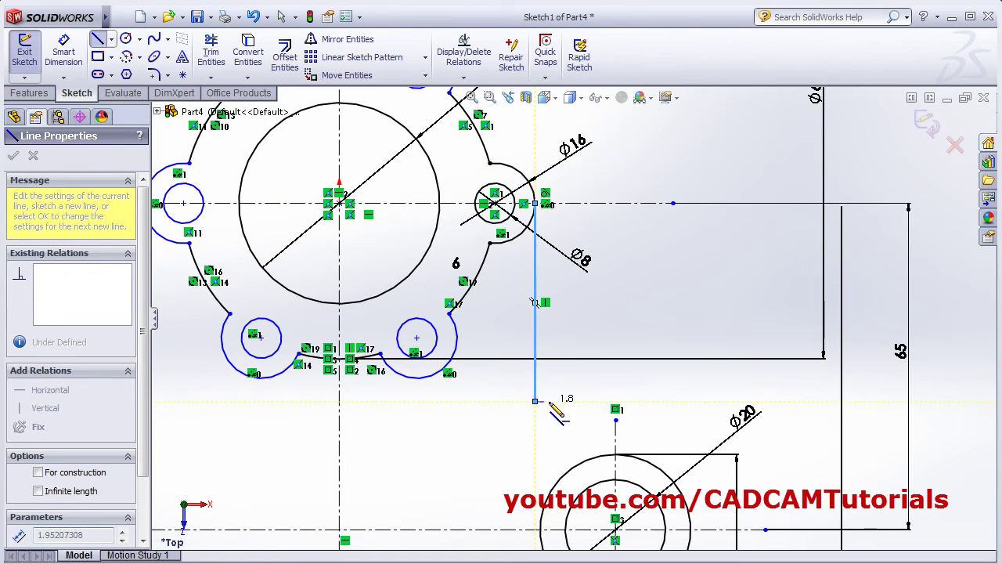
pyautogui.press('Escape')
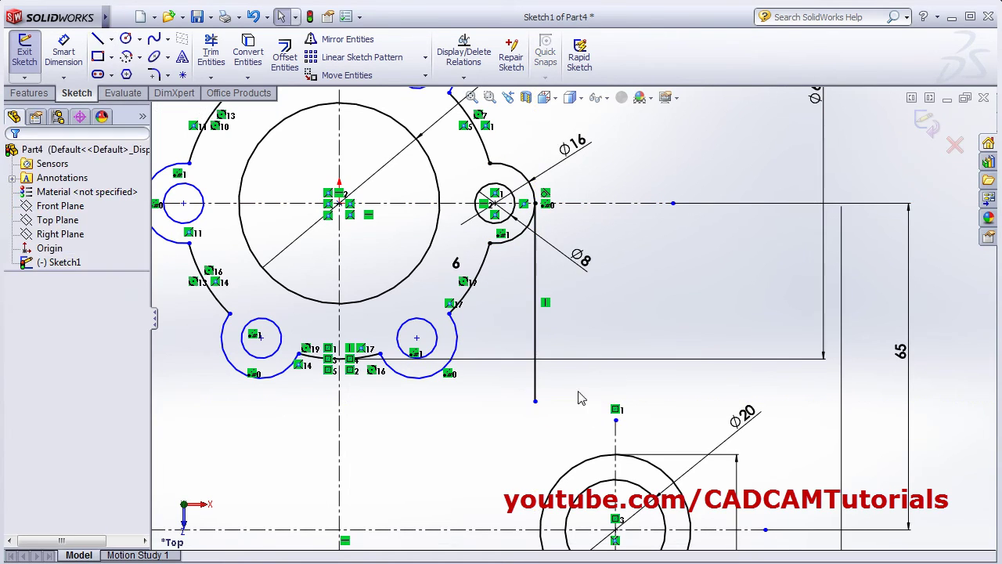
# Step: Sketch a circle of about 11.6 mm radius above the lower right boss, tangent to the new vertical line
pyautogui.click(126, 39)
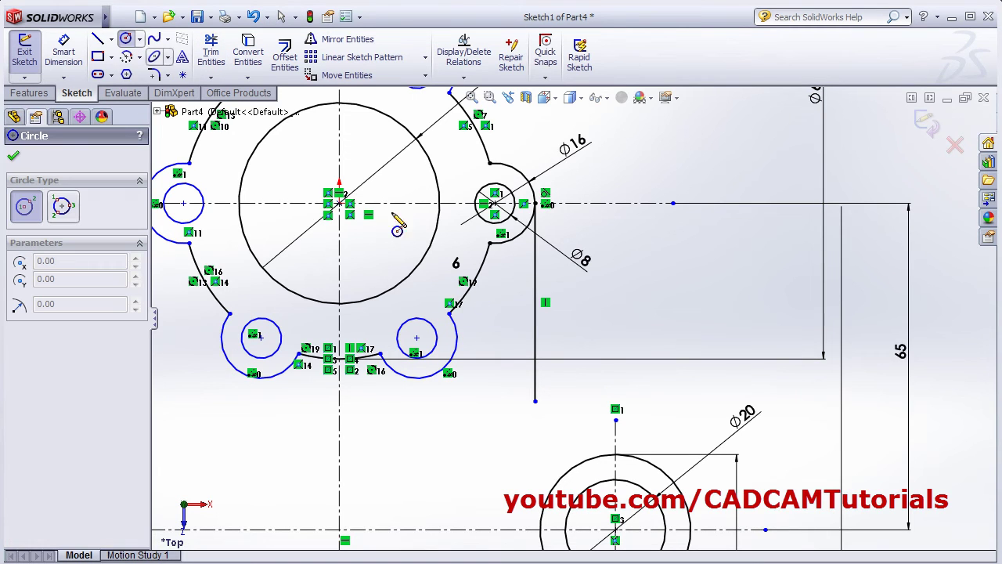
pyautogui.click(594, 384)
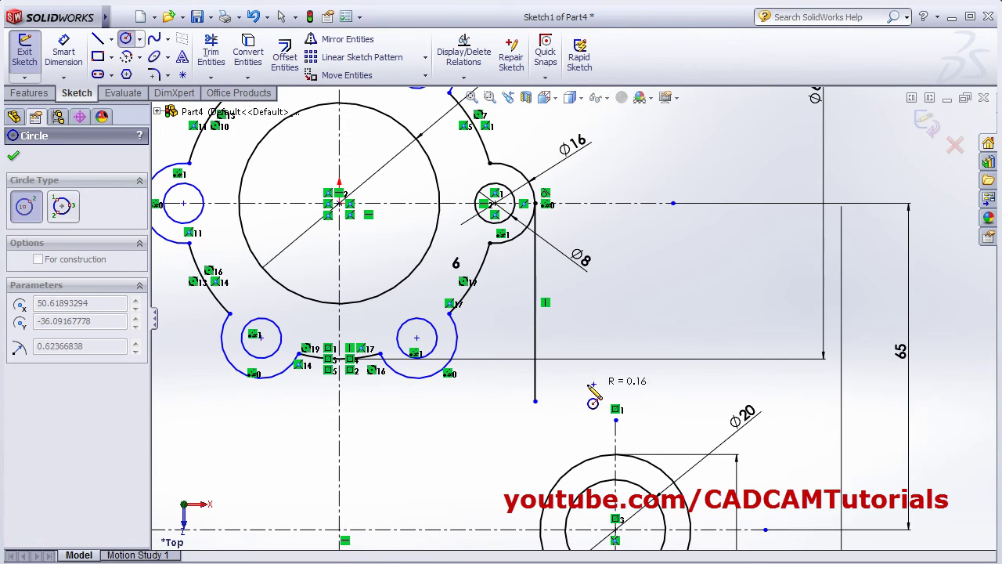
pyautogui.click(537, 384)
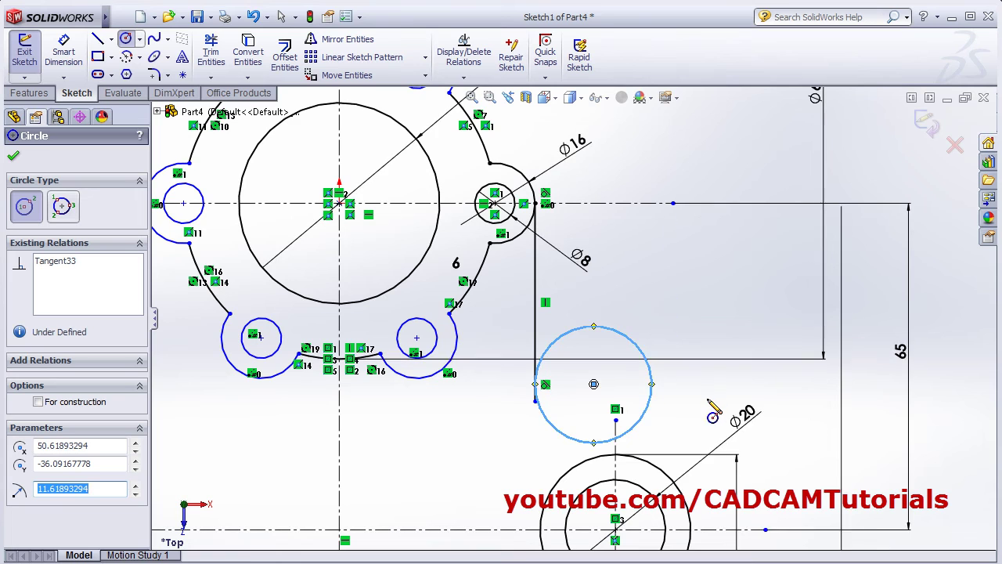
# Step: Dimension the circle tangent to the vertical line to 36 mm in diameter, matching the drawing's R18 fillet
pyautogui.click(63, 56)
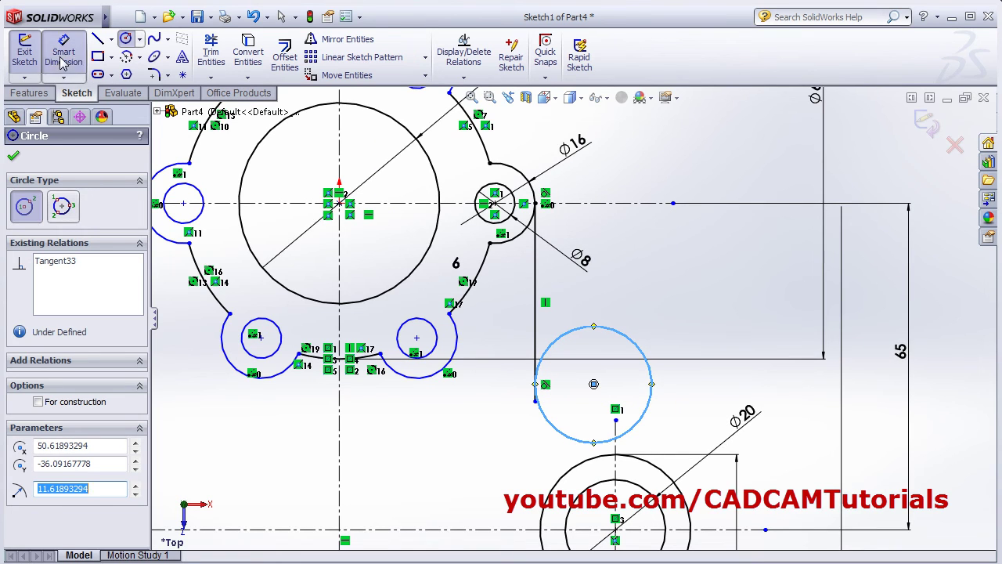
pyautogui.click(636, 338)
pyautogui.click(689, 308)
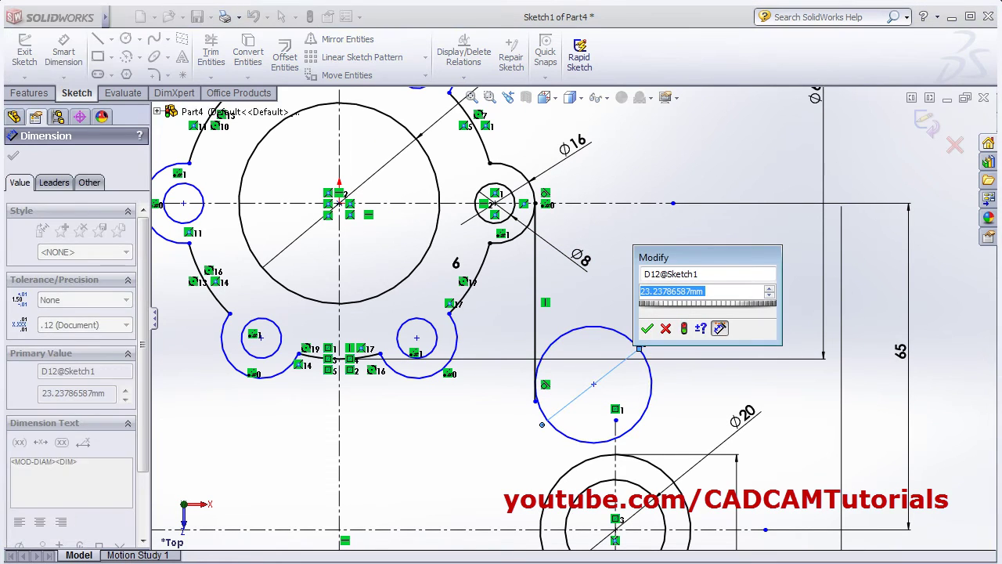
pyautogui.hotkey('alt', 'Tab')
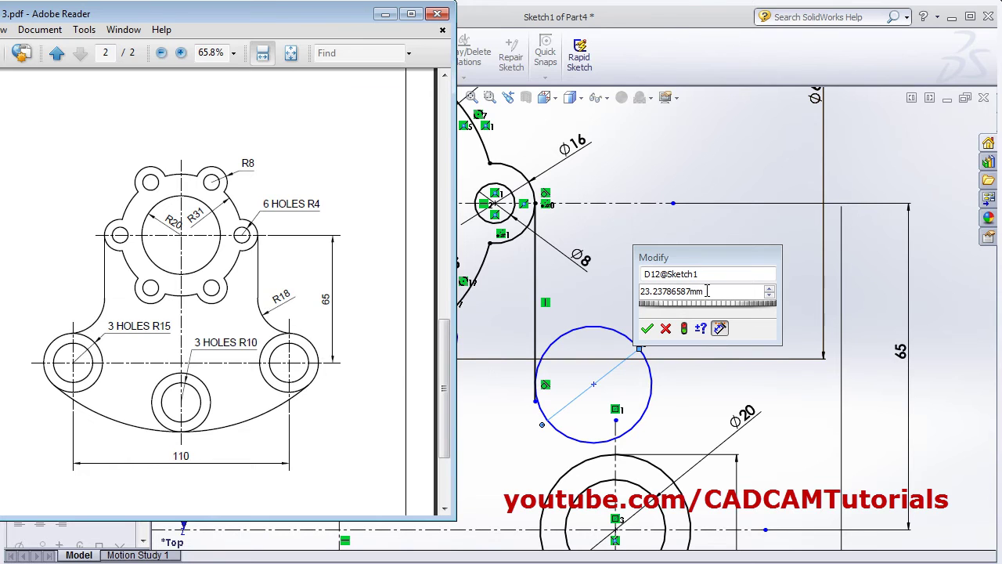
pyautogui.hotkey('alt', 'Tab')
pyautogui.write('36')
pyautogui.press('Return')
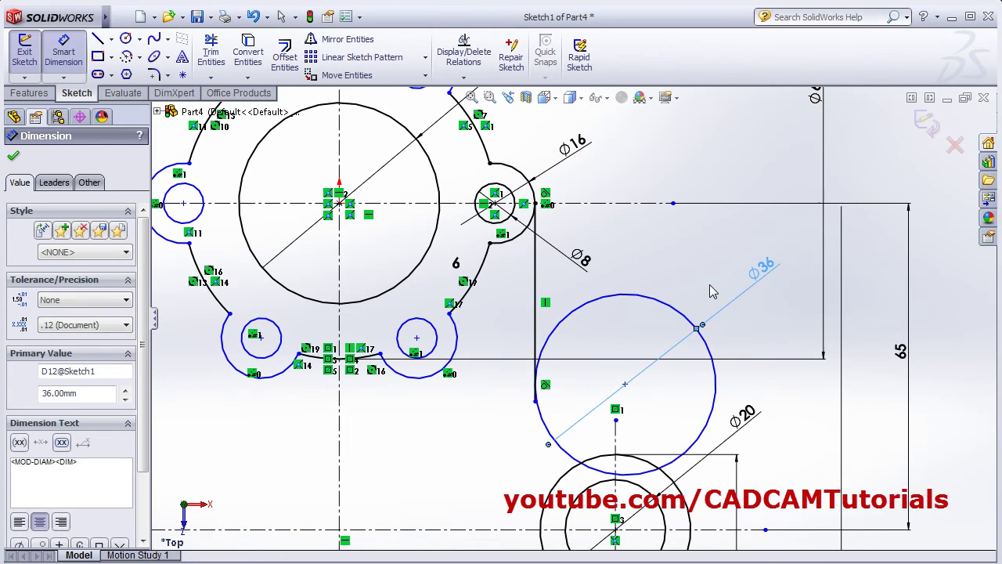
pyautogui.click(638, 475)
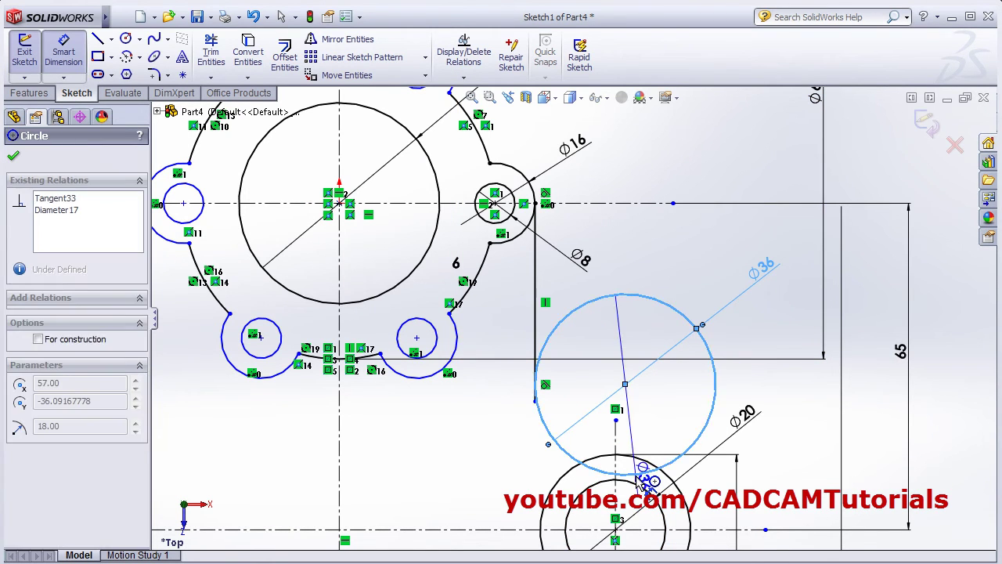
pyautogui.press('Escape')
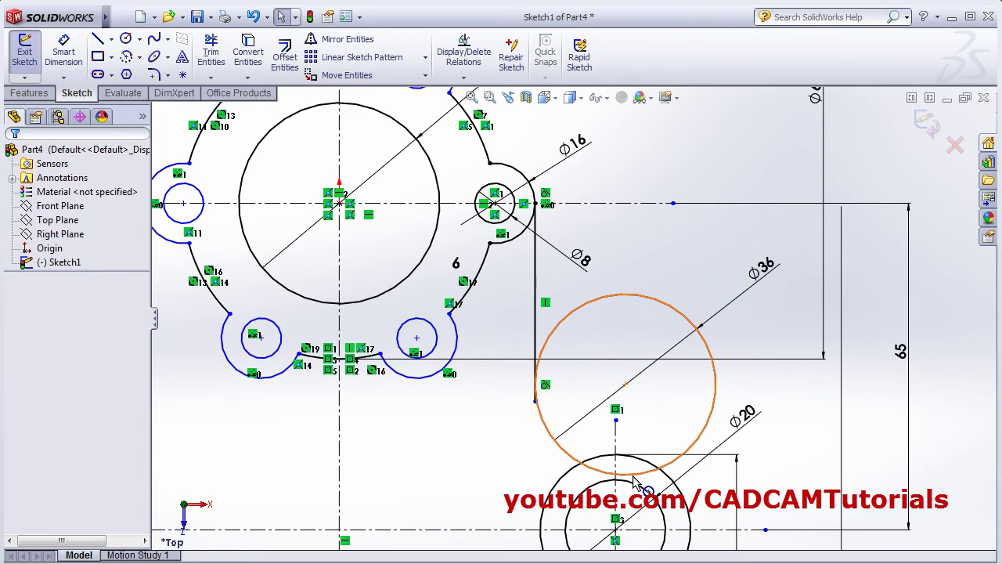
# Step: Add a Tangent relation between the 36 mm circle and the outer circle of the lower right boss
pyautogui.click(638, 472)
pyautogui.click(642, 459)
pyautogui.keyDown('ctrl'); pyautogui.click(650, 470); pyautogui.keyUp('ctrl')
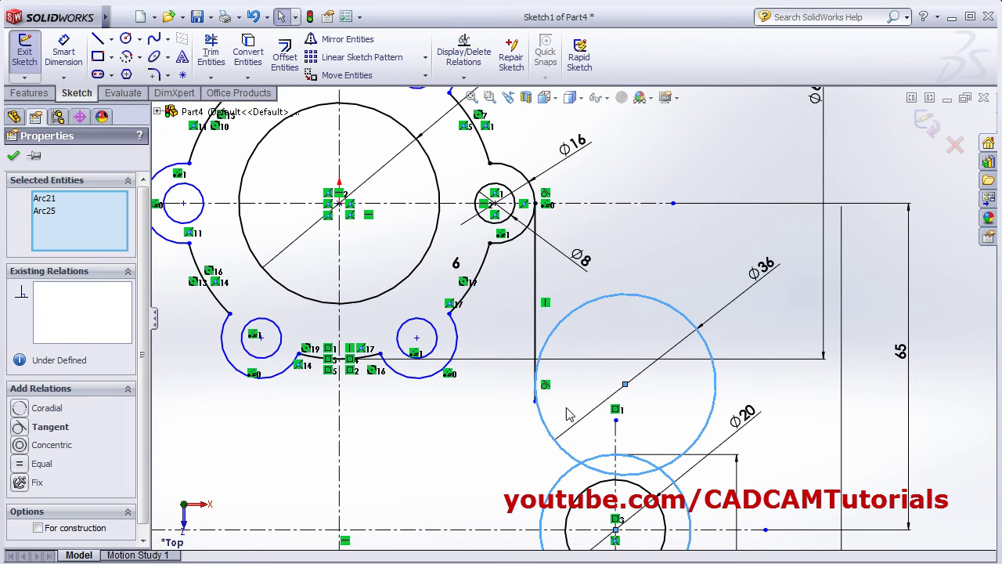
pyautogui.click(20, 427)
pyautogui.press('Escape')
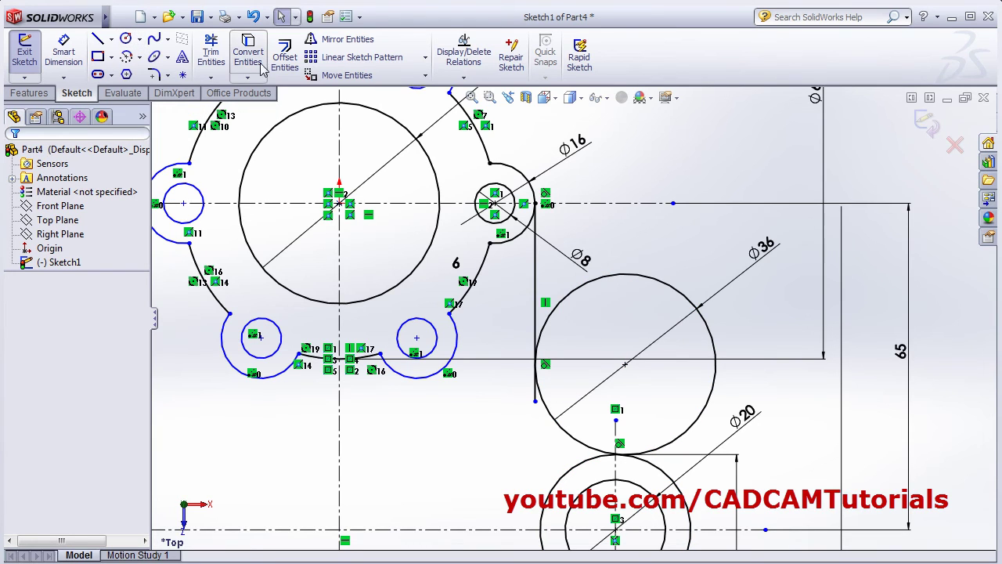
# Step: Trim the vertical line's excess end and the 36 mm circle, leaving only the arc joining the line to the boss
pyautogui.click(212, 55)
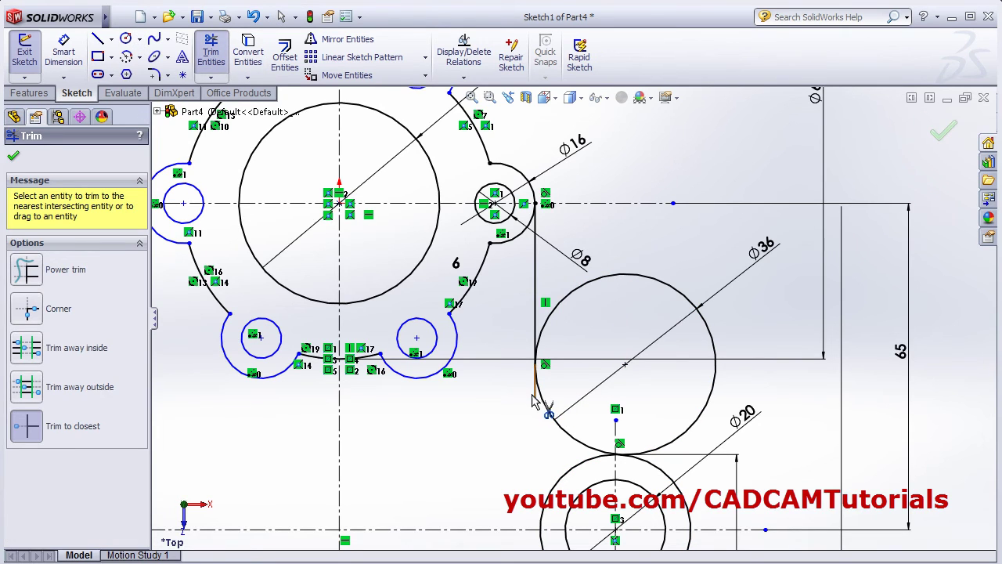
pyautogui.click(659, 286)
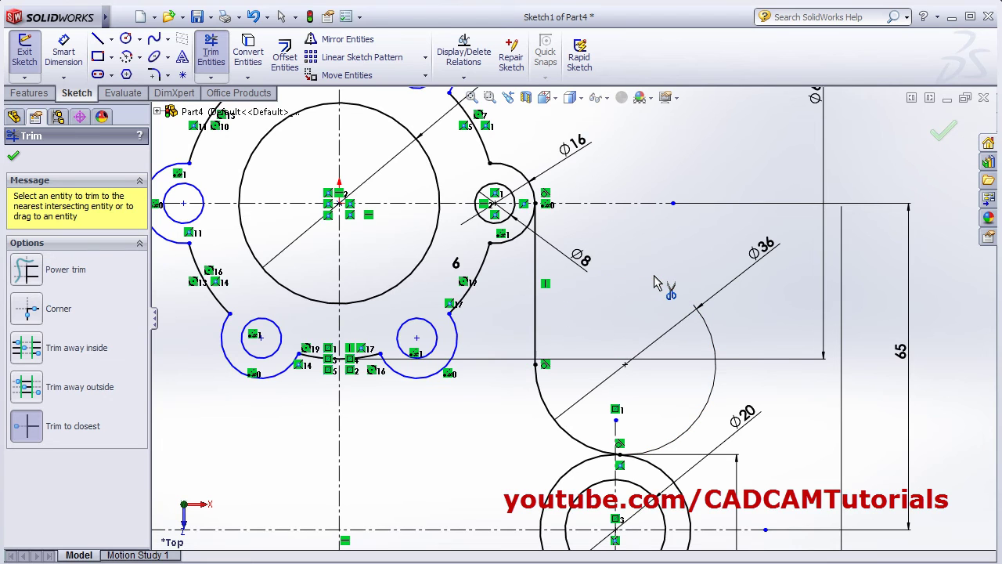
# Step: Mirror the right vertical line and its connecting arc to the lower boss about the vertical centerline, keeping the originals
pyautogui.press('Escape')
pyautogui.scroll(-3, 673, 375)
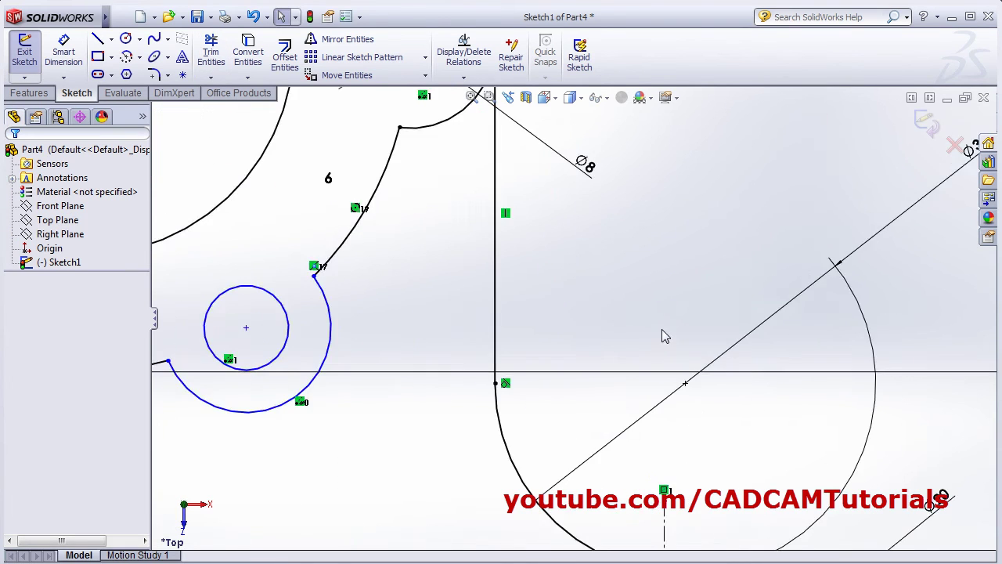
pyautogui.scroll(6, 661, 329)
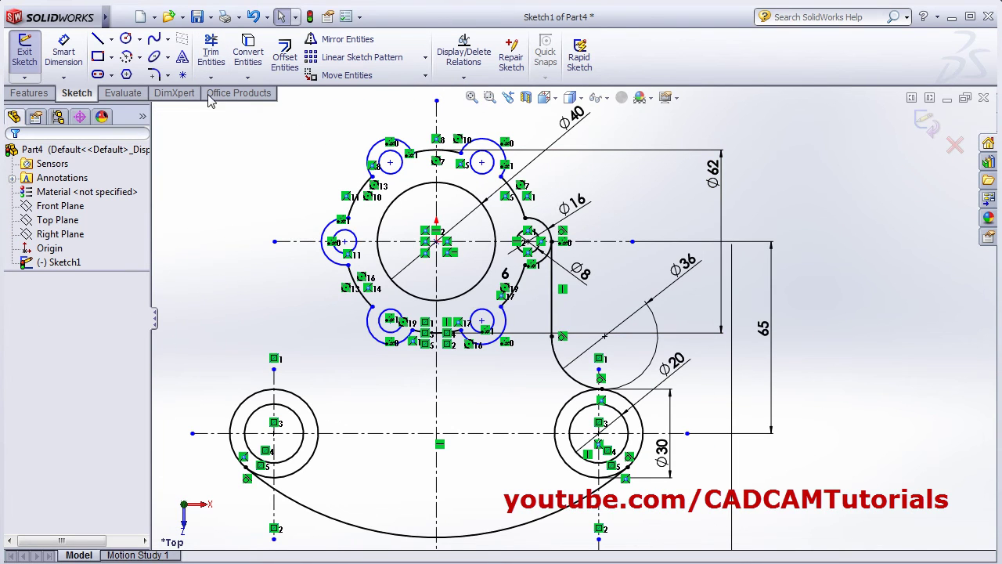
pyautogui.click(341, 39)
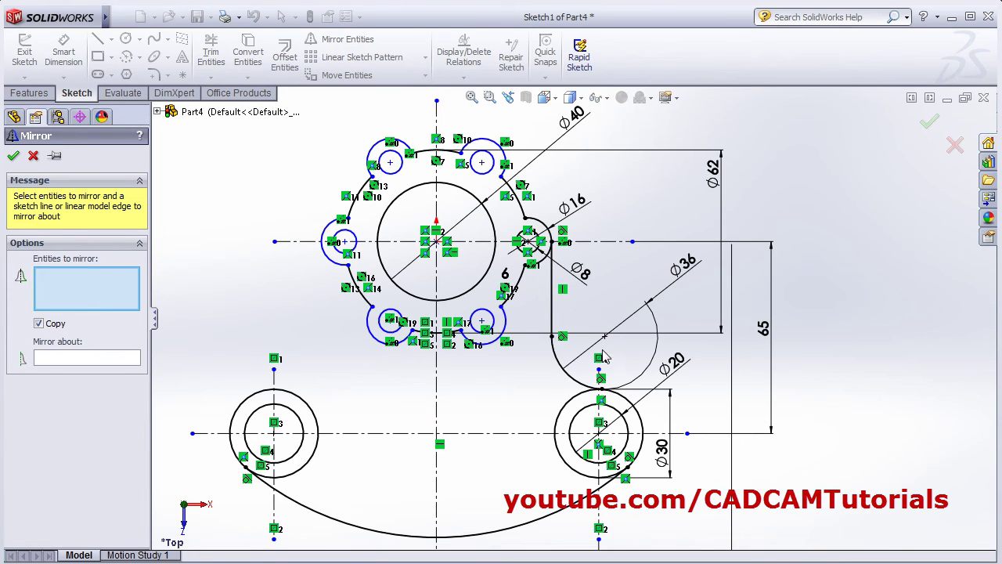
pyautogui.click(552, 295)
pyautogui.click(573, 381)
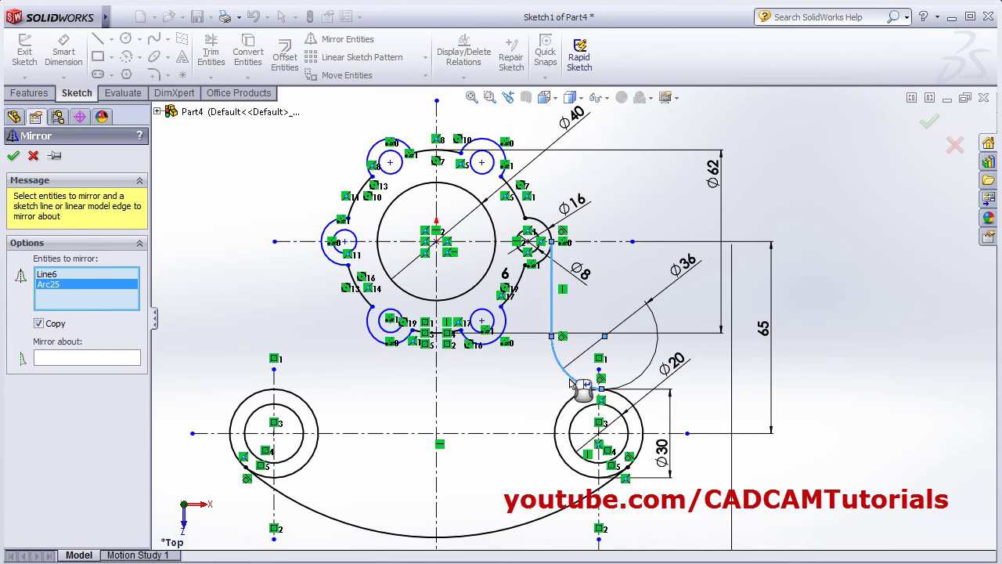
pyautogui.click(59, 361)
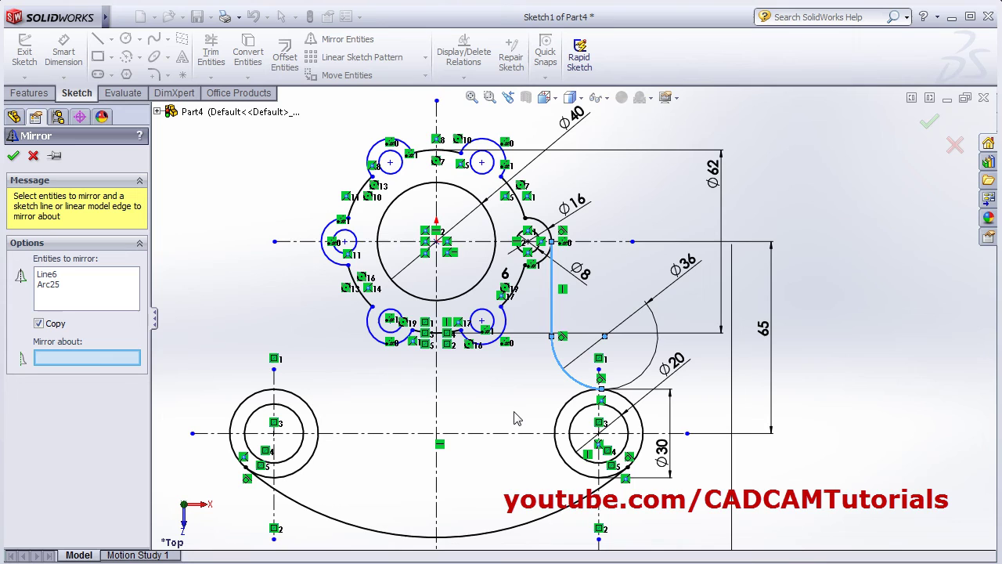
pyautogui.click(437, 397)
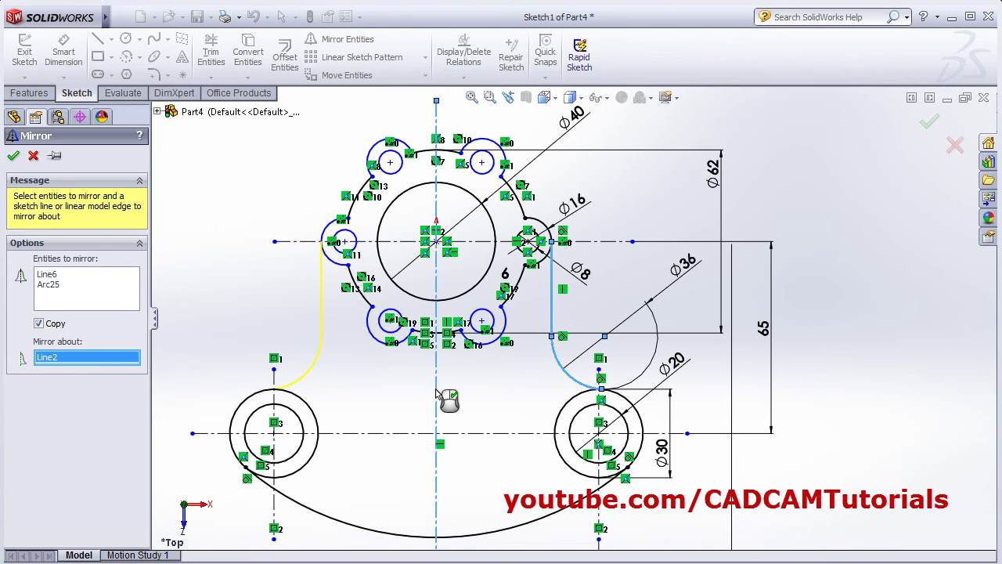
pyautogui.click(13, 156)
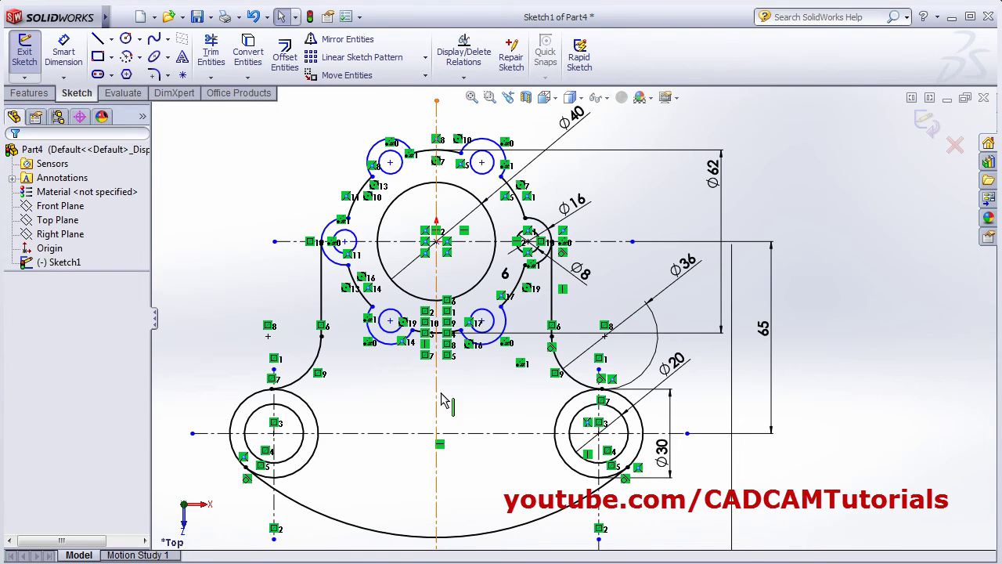
# Step: Copy the lower left boss's two circles from the outer circle's bottom quadrant to the big arc's lowest point on the vertical centerline
pyautogui.keyDown('ctrl'); pyautogui.moveTo(443, 384); pyautogui.dragTo(474, 383, button='middle'); pyautogui.keyUp('ctrl')
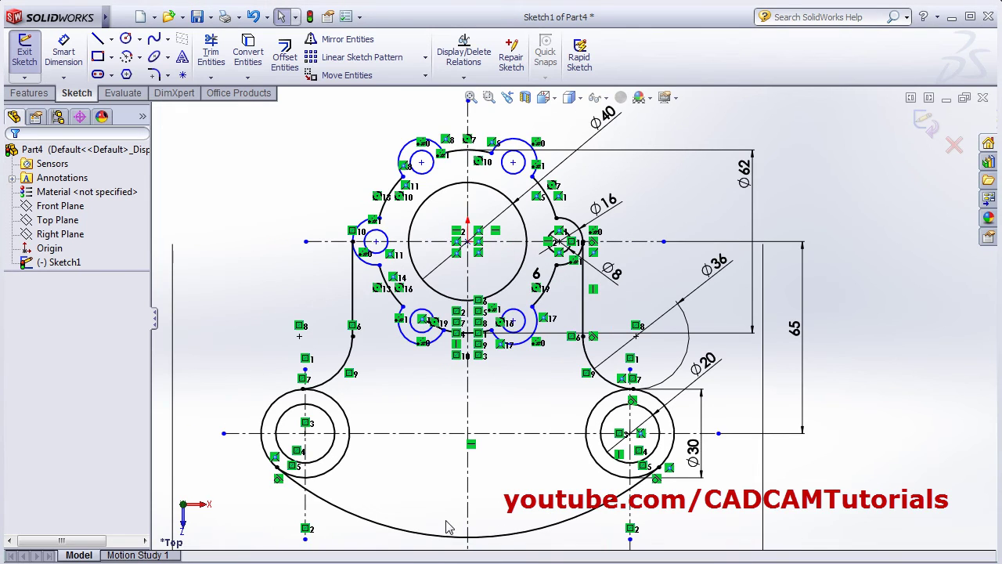
pyautogui.scroll(-2, 450, 528)
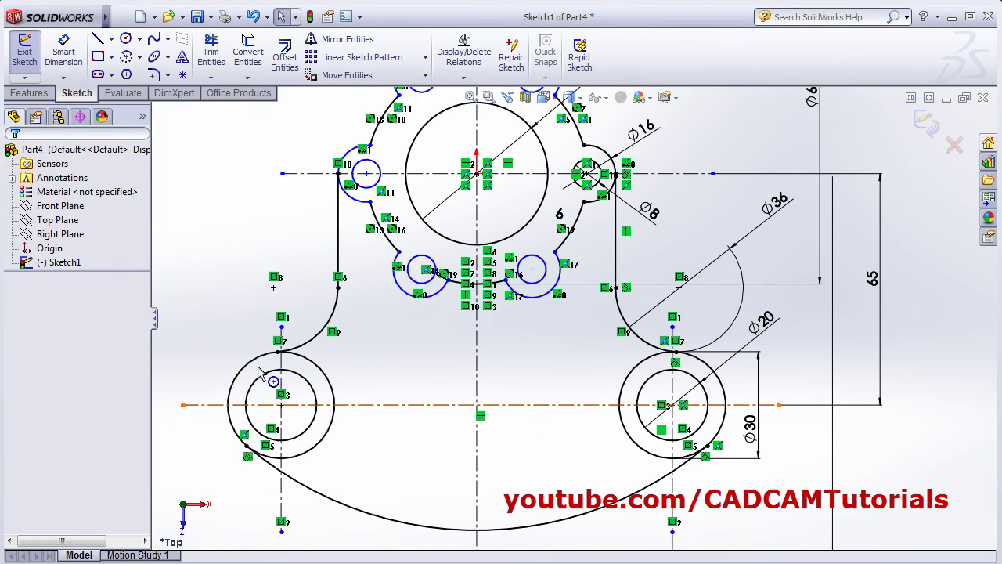
pyautogui.click(426, 75)
pyautogui.click(358, 108)
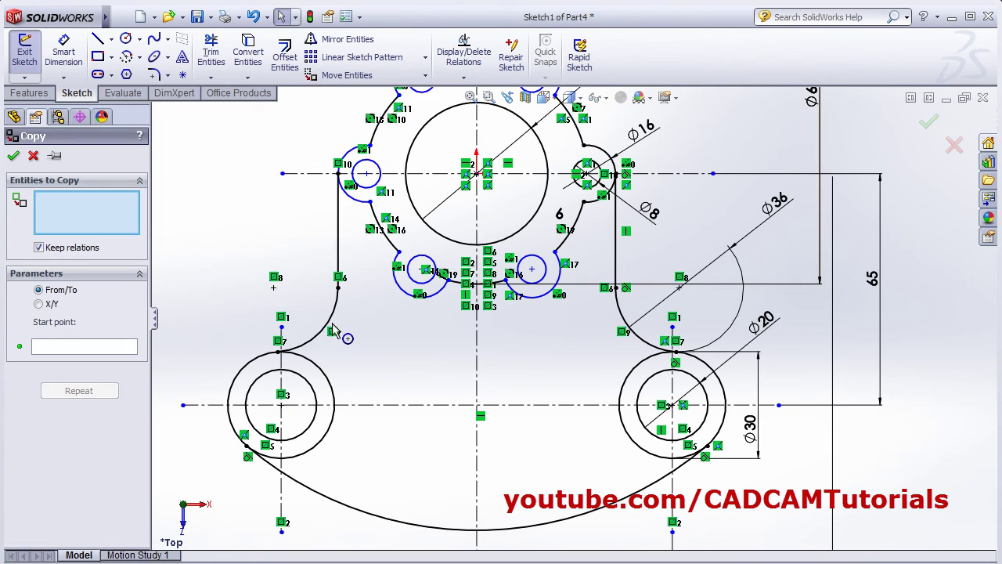
pyautogui.click(313, 390)
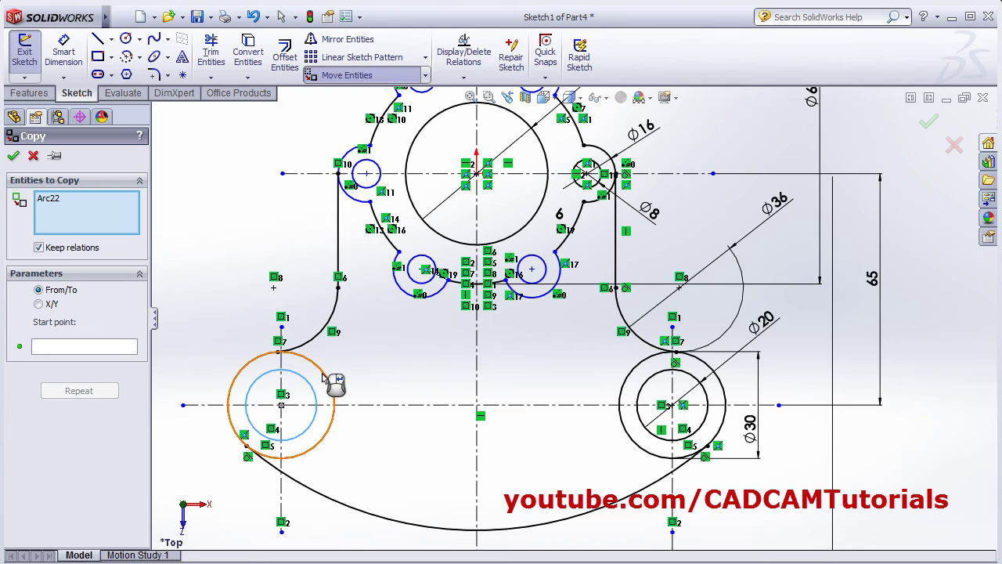
pyautogui.click(332, 381)
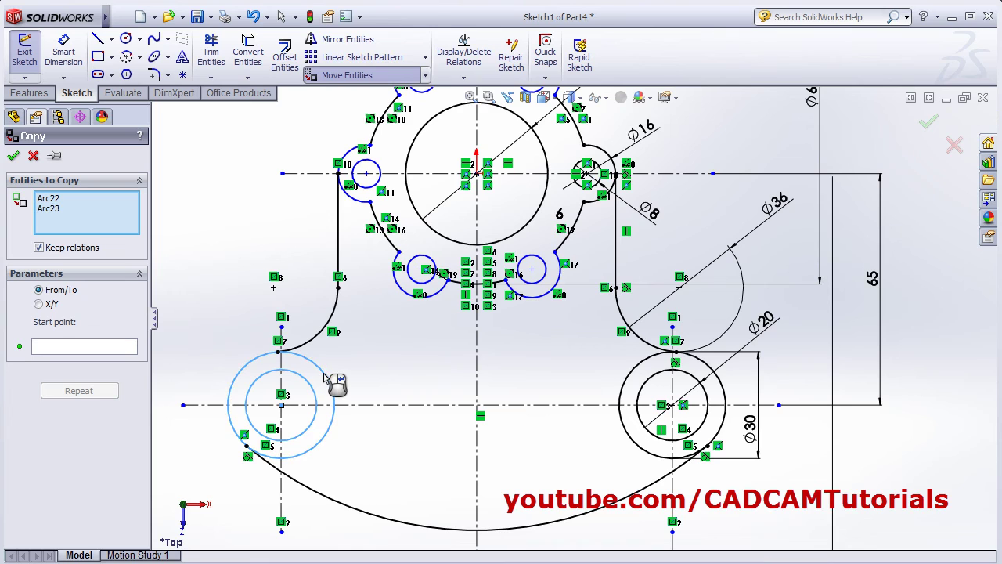
pyautogui.click(45, 352)
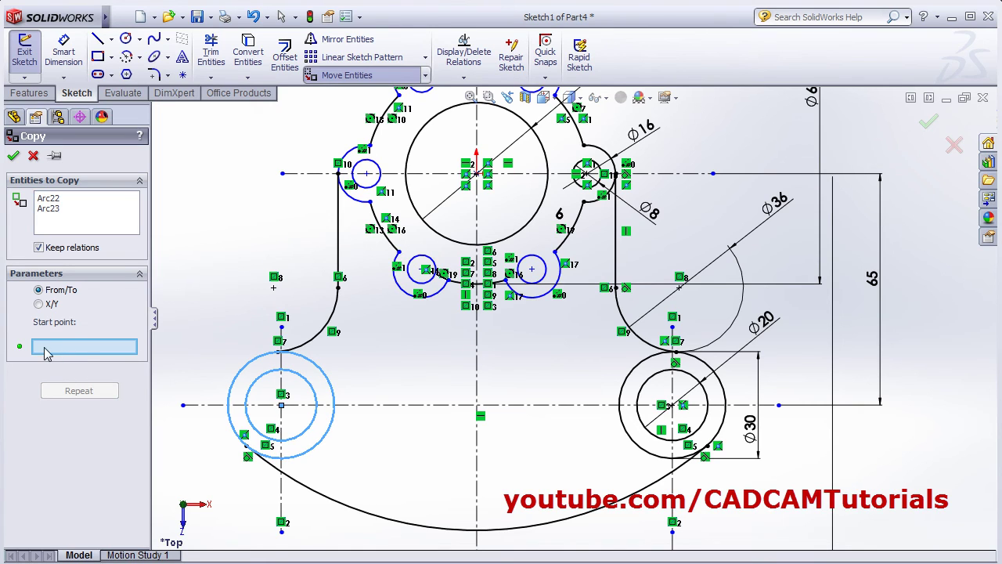
pyautogui.click(294, 462)
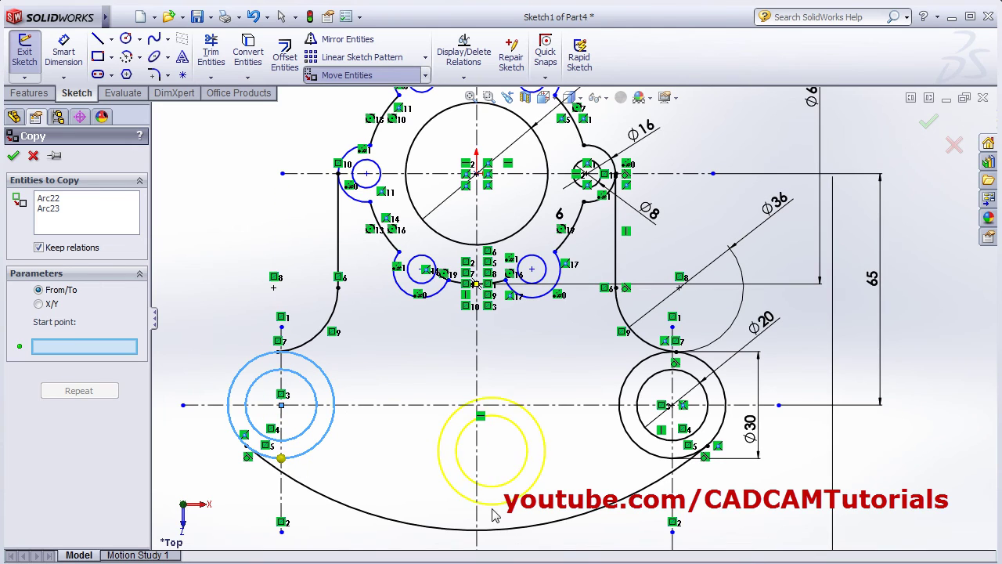
pyautogui.click(478, 530)
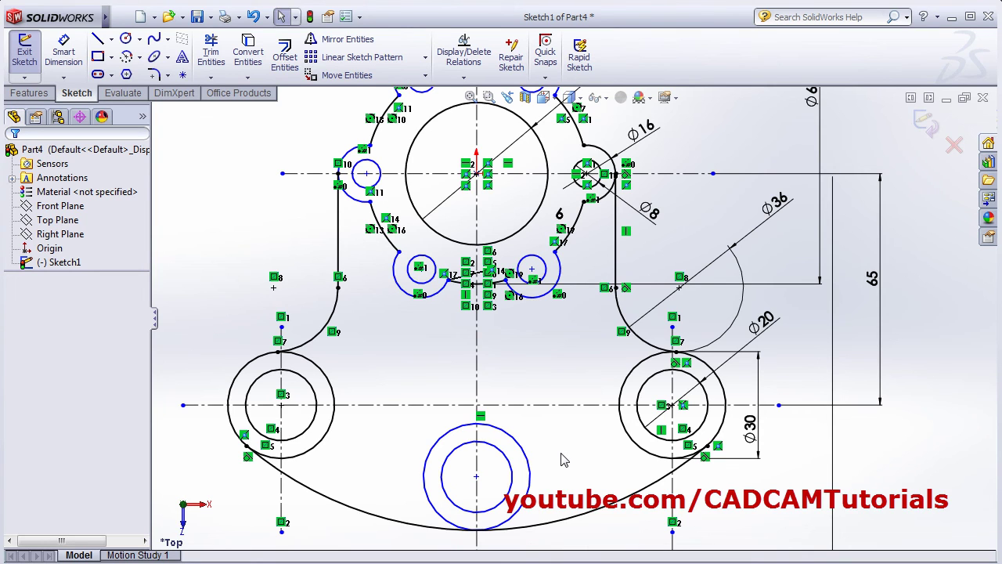
# Step: Add an Equal relation between the copied inner circle and the lower right boss's inner circle
pyautogui.press('f')
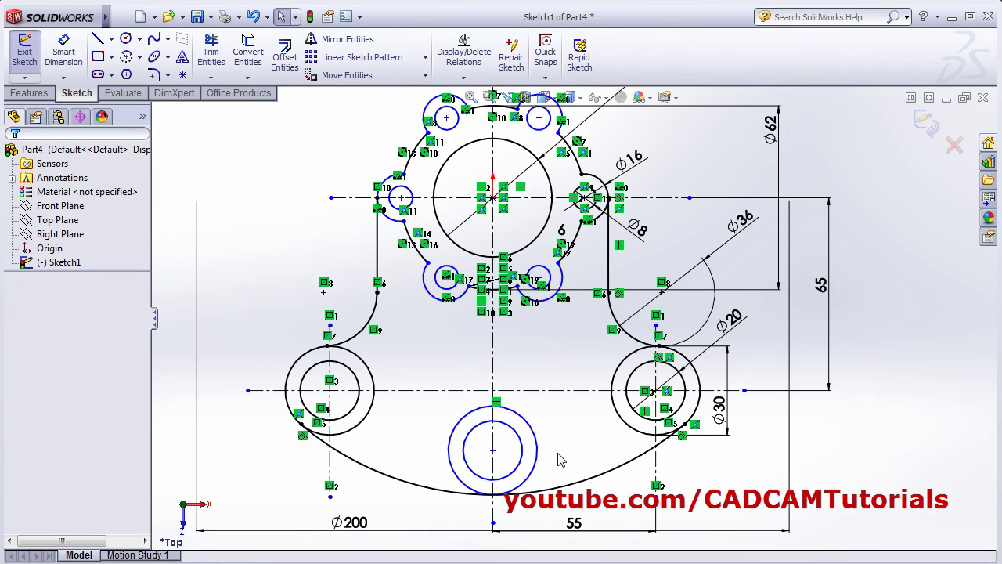
pyautogui.scroll(-2, 560, 460)
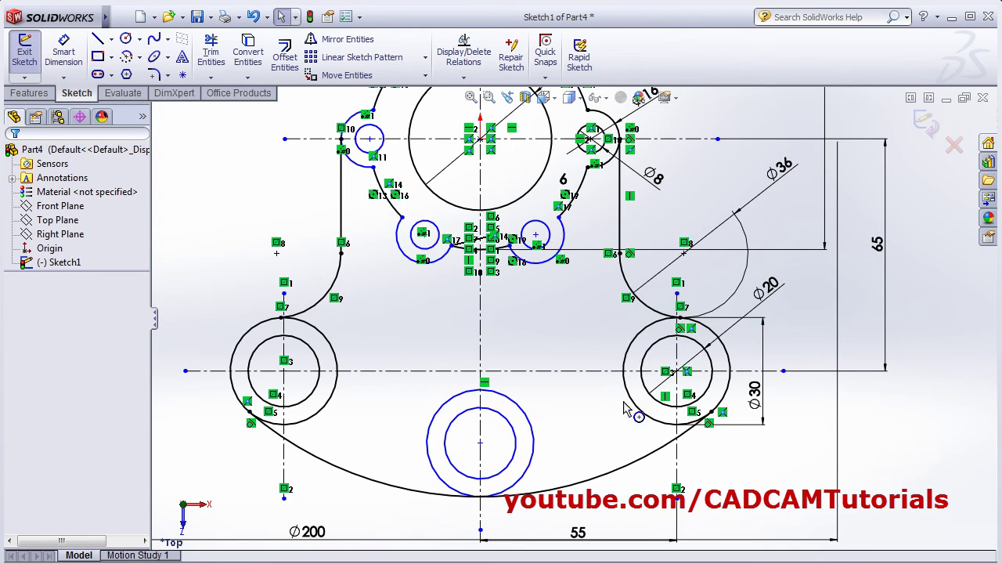
pyautogui.click(515, 438)
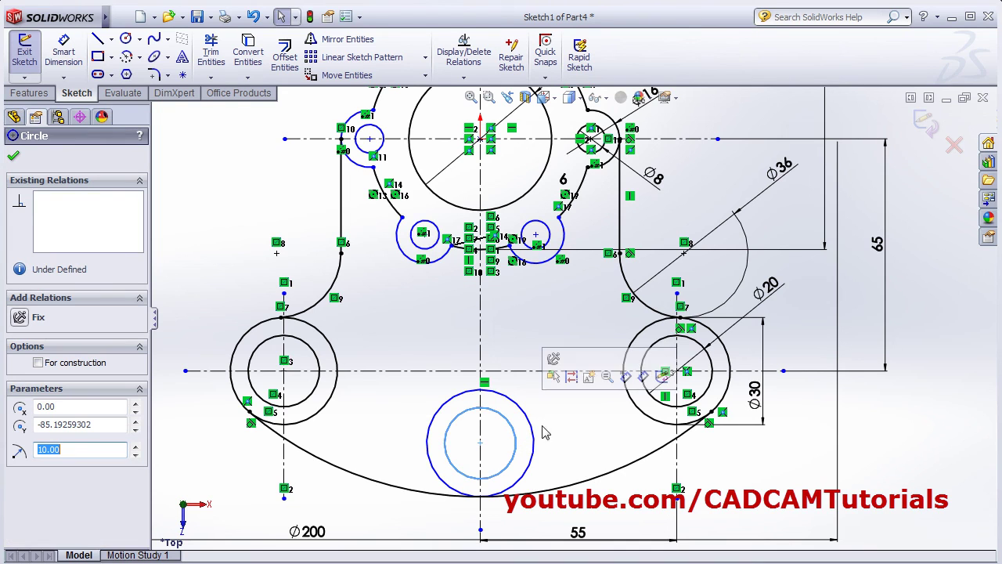
pyautogui.keyDown('ctrl'); pyautogui.click(647, 395); pyautogui.keyUp('ctrl')
pyautogui.click(22, 464)
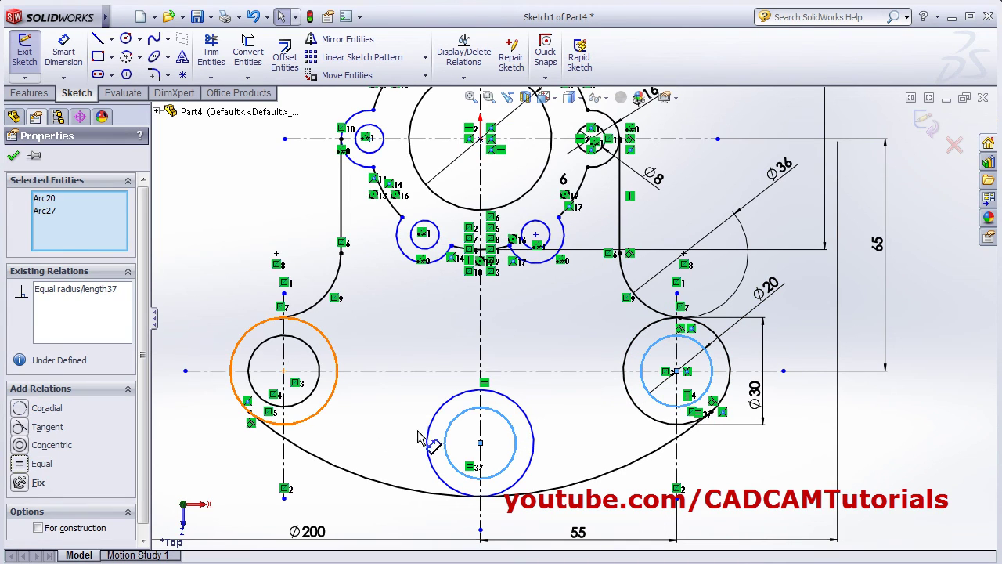
pyautogui.click(553, 414)
# Step: Add an Equal relation between the copied outer circle and the lower right boss's outer circle
pyautogui.click(534, 422)
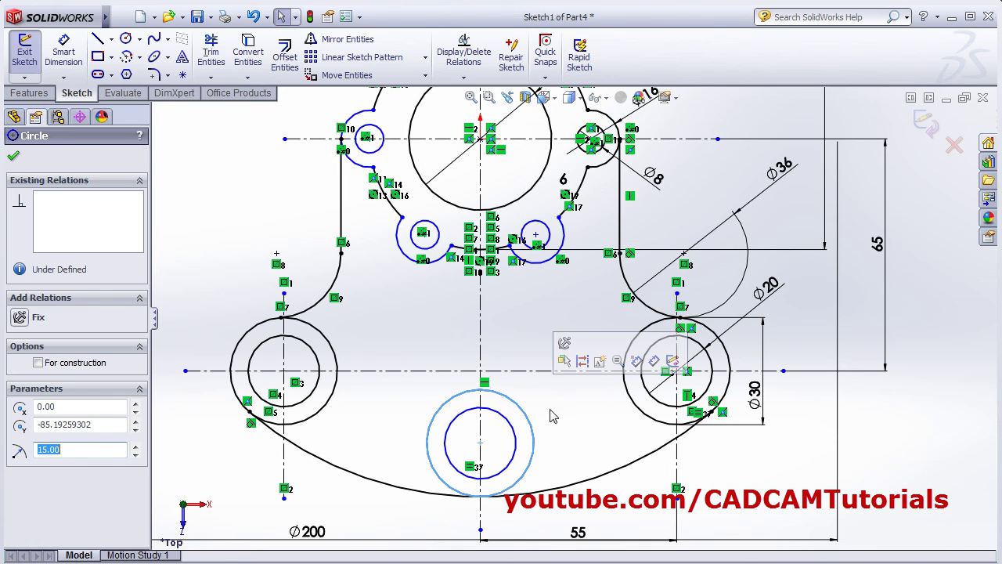
pyautogui.keyDown('ctrl'); pyautogui.click(638, 412); pyautogui.keyUp('ctrl')
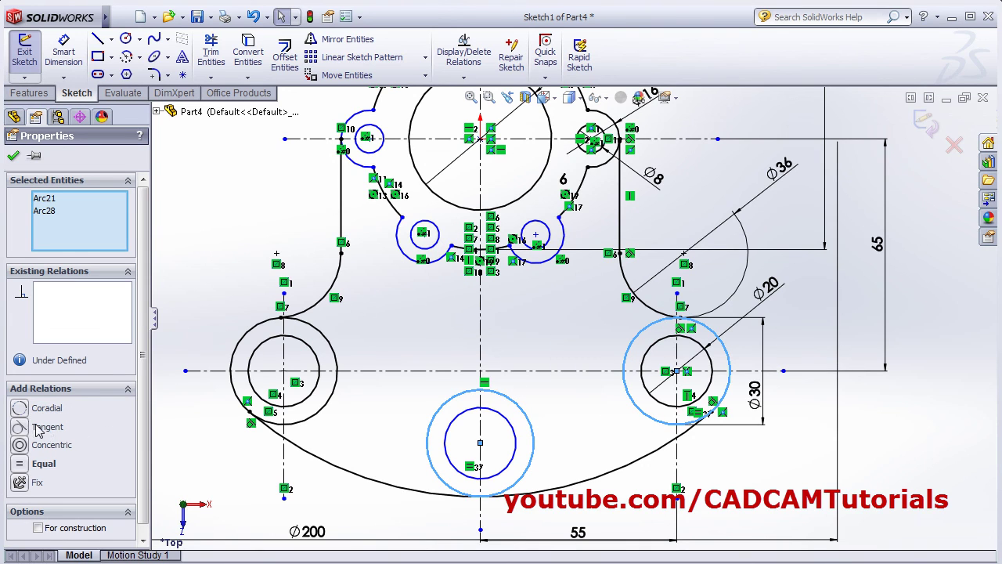
pyautogui.click(22, 464)
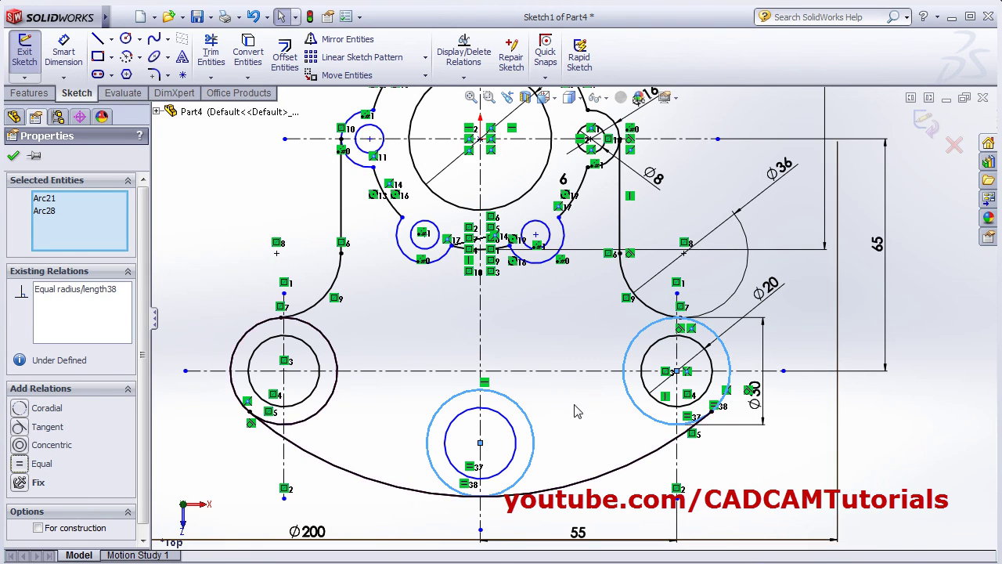
pyautogui.click(592, 430)
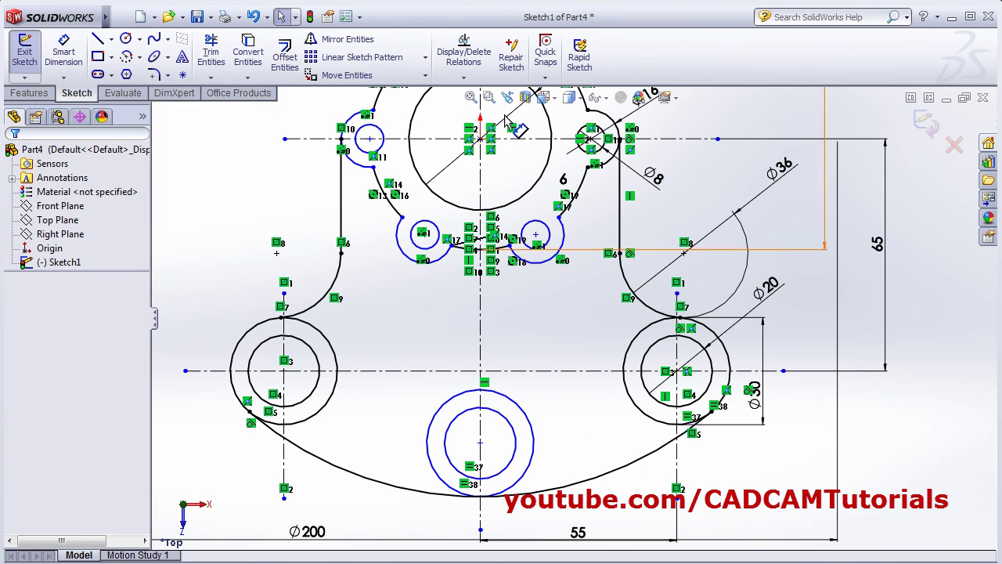
# Step: Fit the finished sketch in view, tile the Part4 and Part3 windows vertically, and collapse Part4's feature tree
pyautogui.click(471, 97)
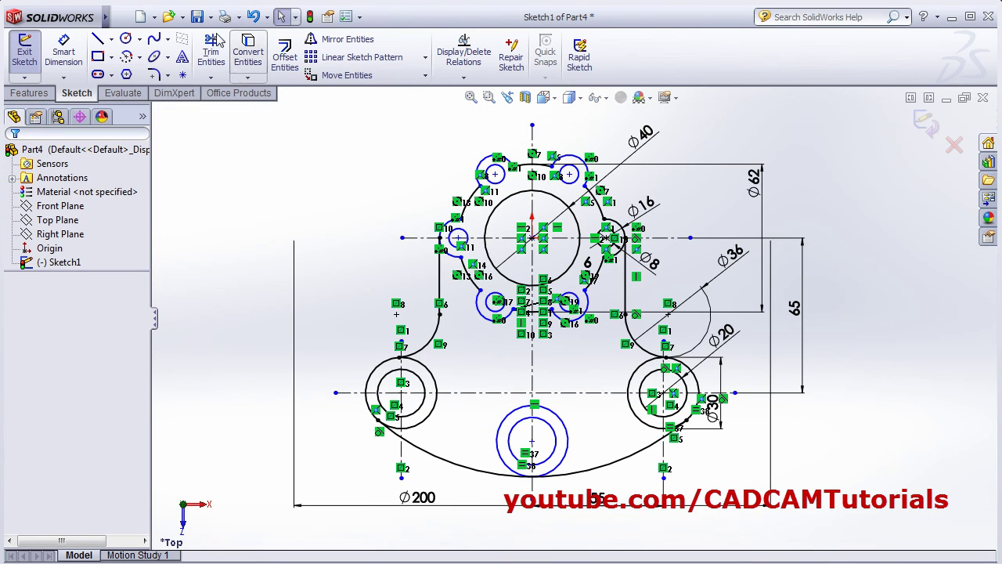
pyautogui.moveTo(110, 22)
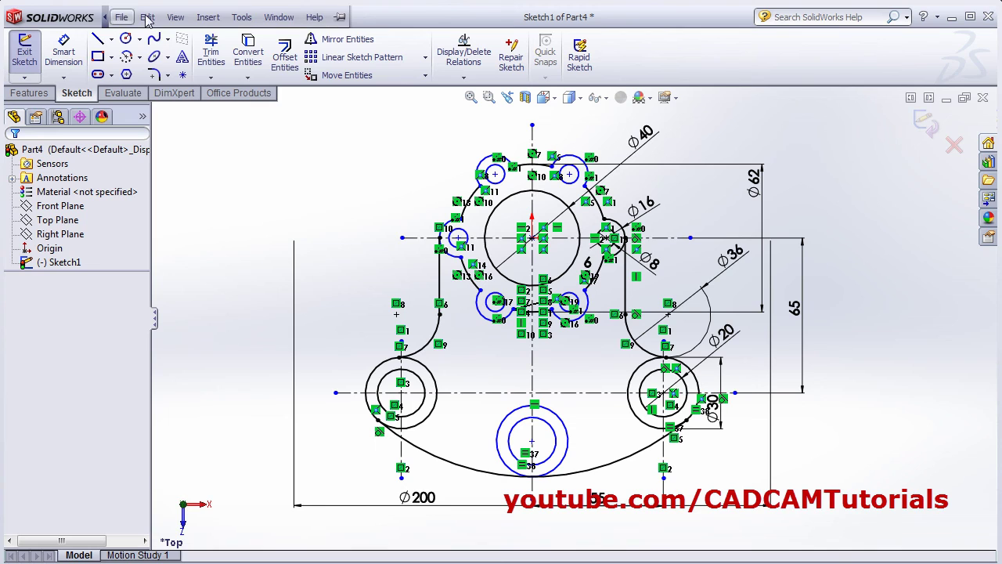
pyautogui.click(205, 19)
pyautogui.moveTo(279, 17)
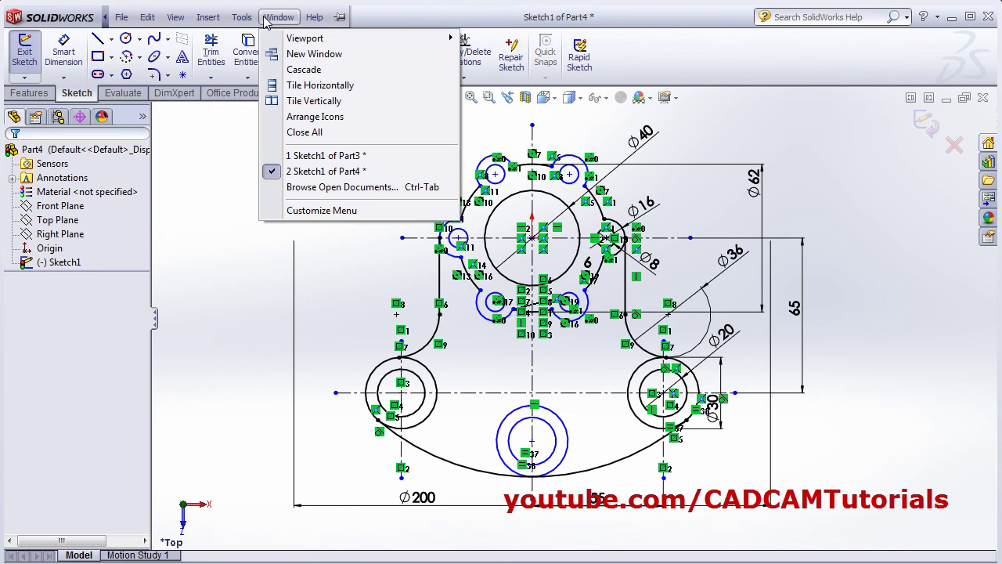
pyautogui.click(323, 105)
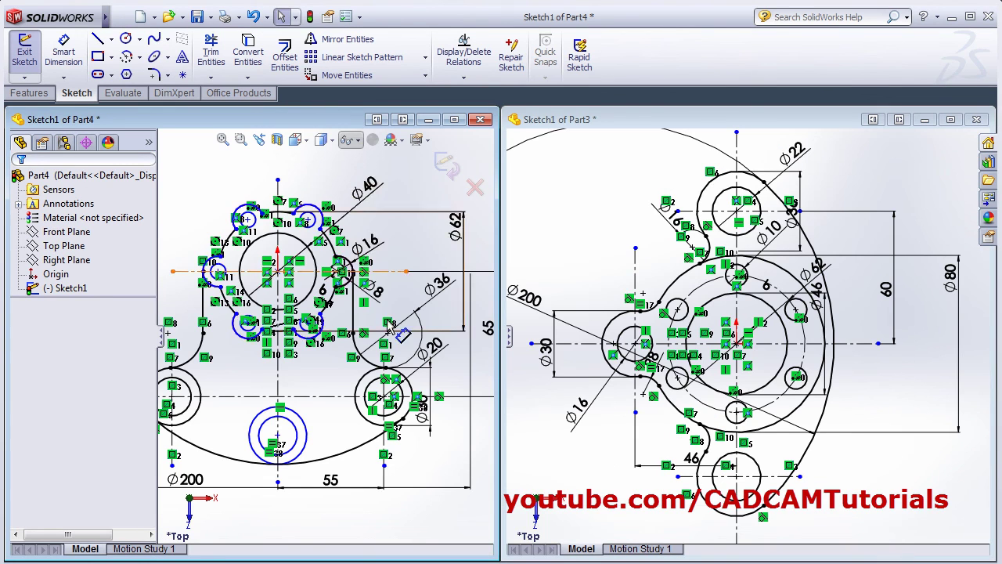
pyautogui.click(162, 337)
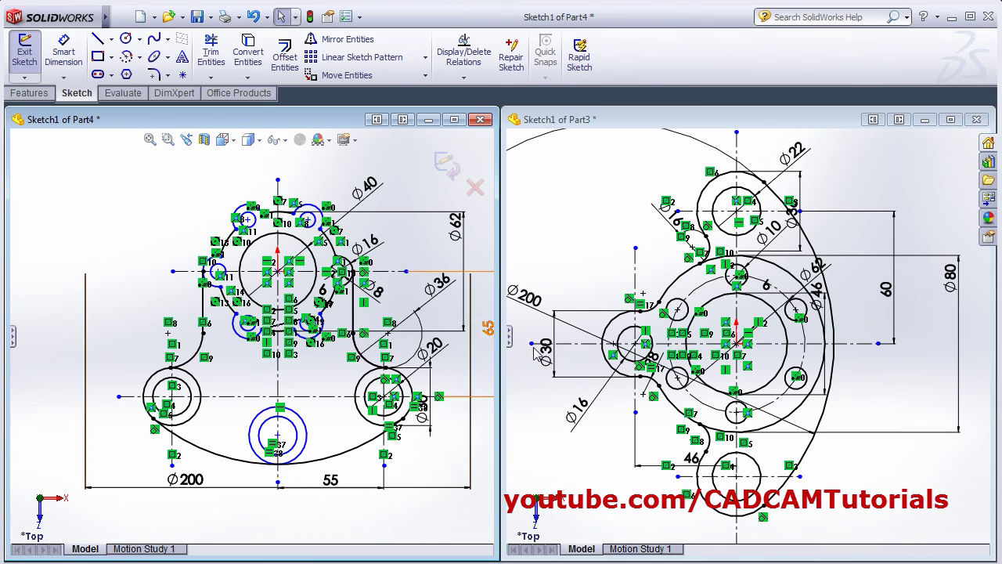